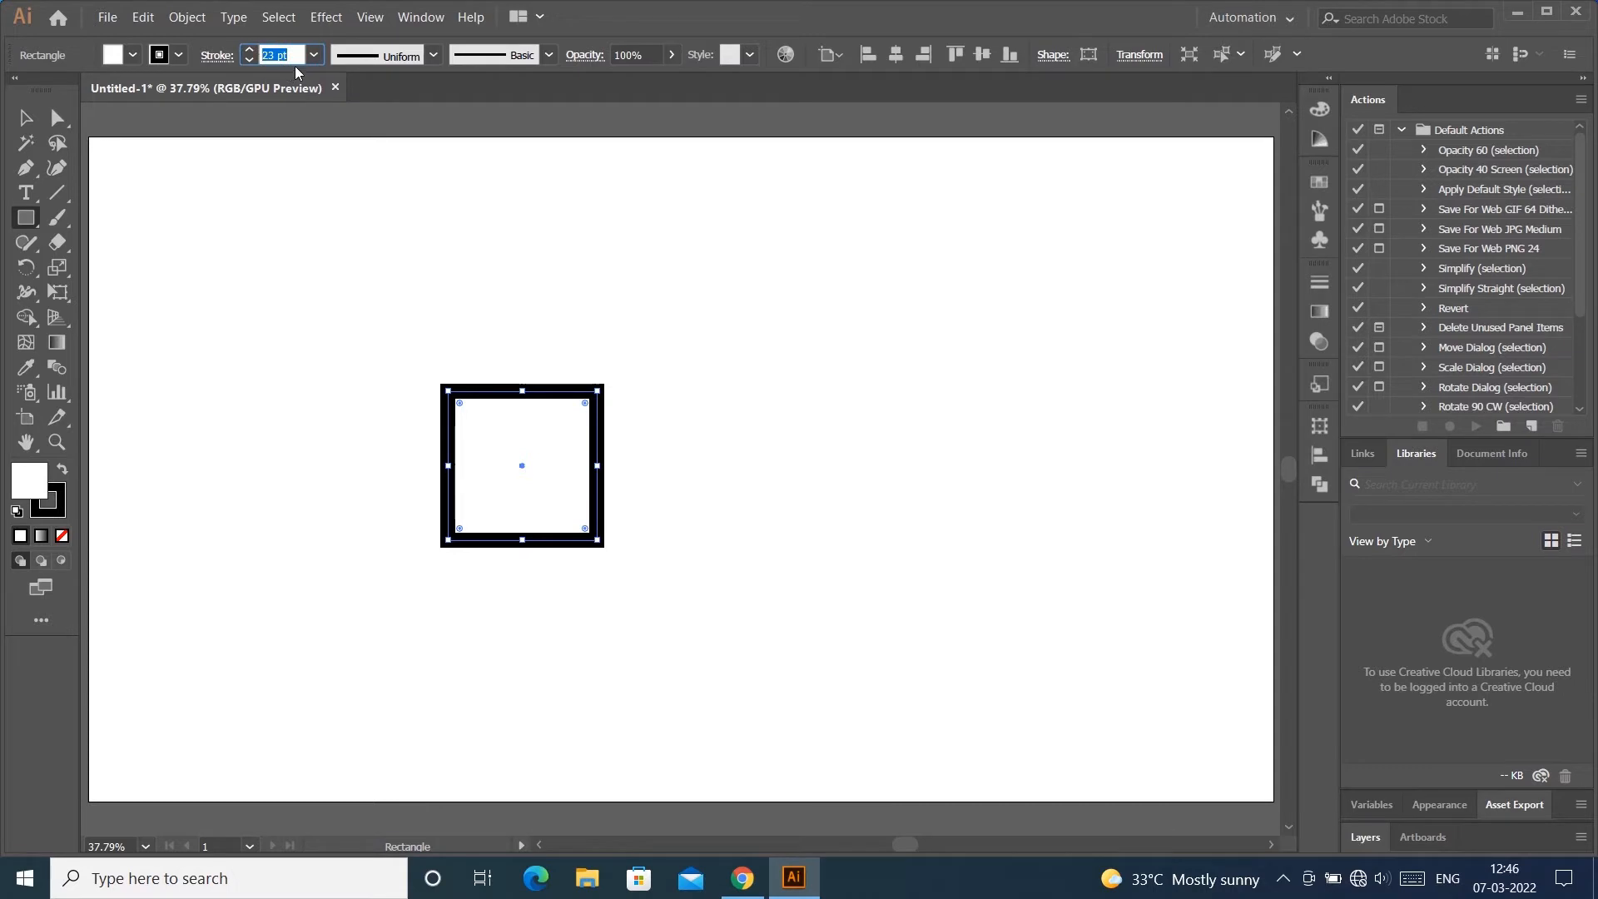
# Step: Set the square's stroke weight to 25 pt and centre the square horizontally and vertically on the artboard
pyautogui.press('Up')
pyautogui.press('Up')
pyautogui.press('Return')
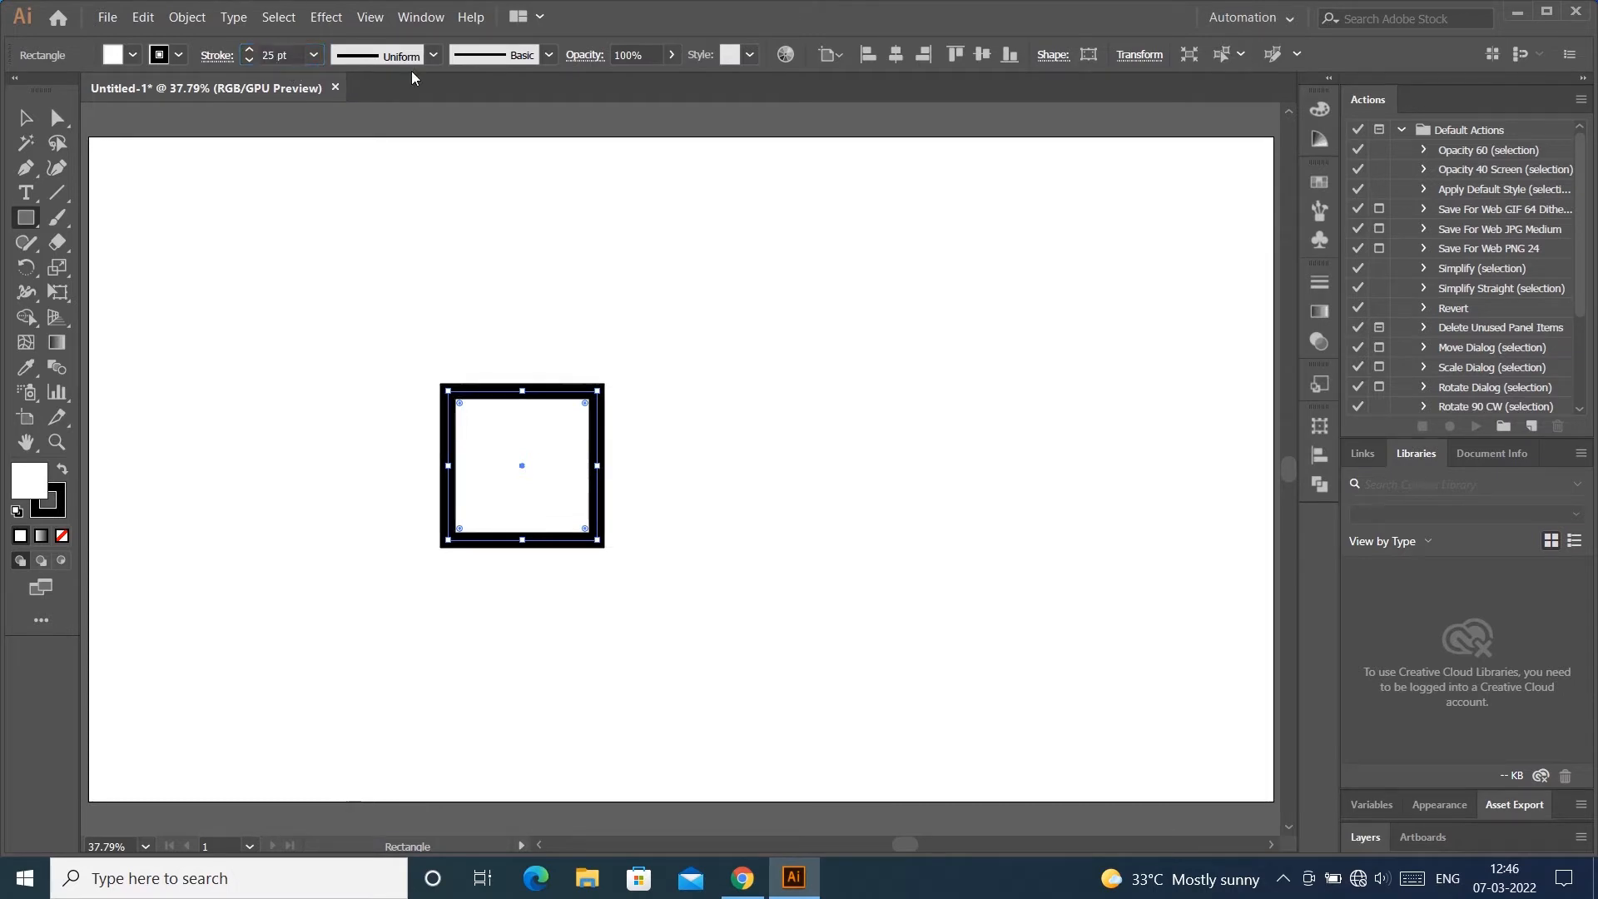
pyautogui.click(27, 118)
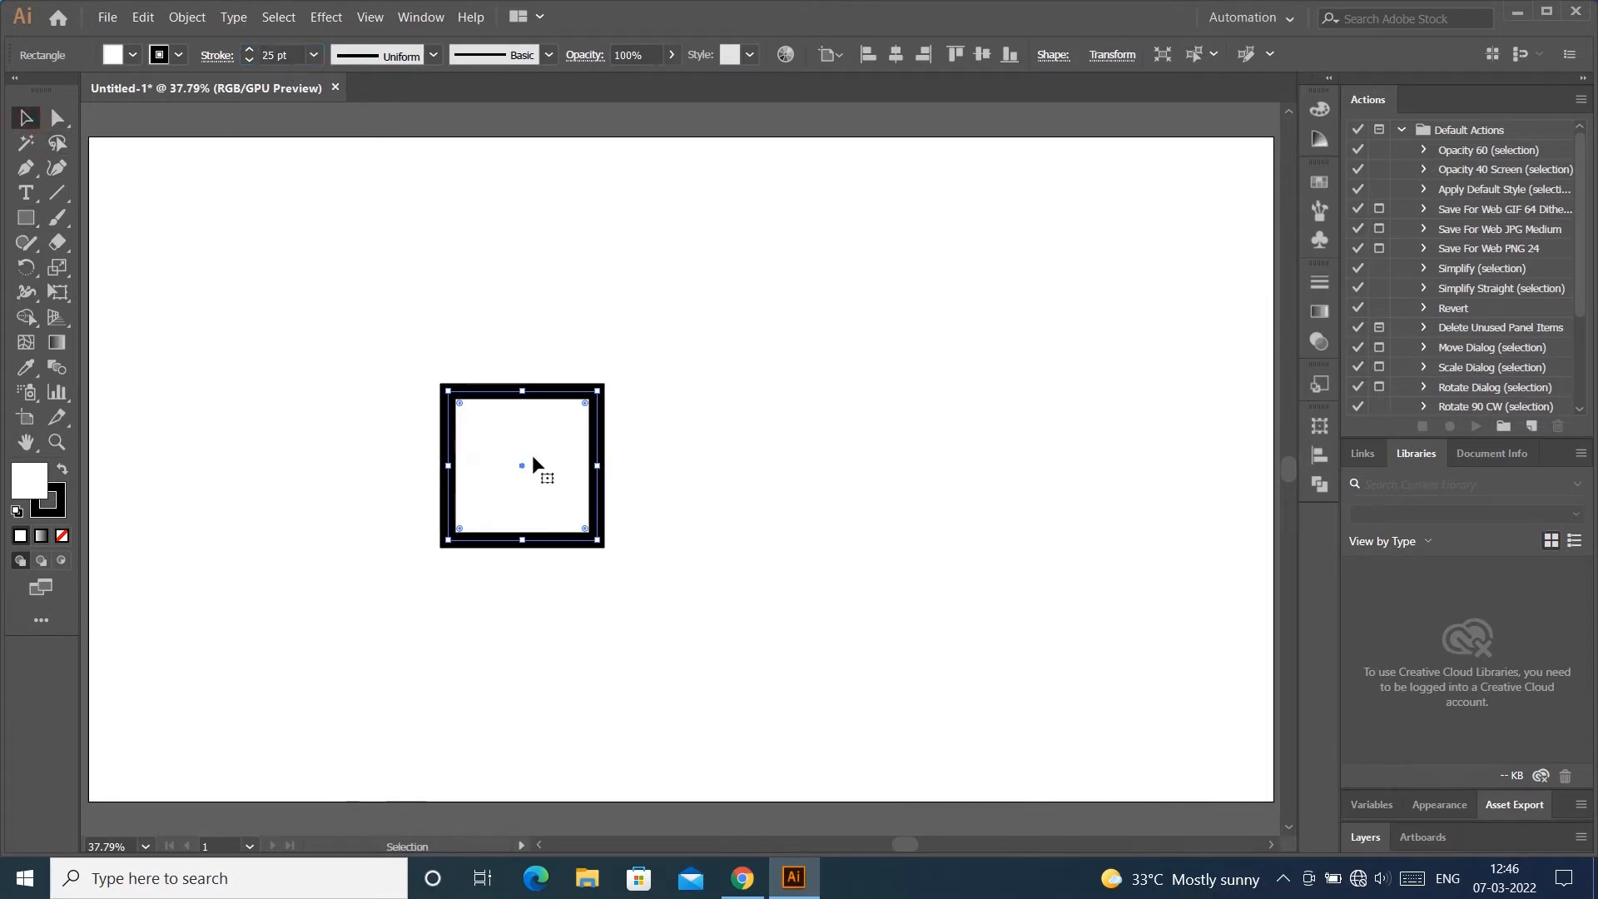
pyautogui.click(895, 54)
pyautogui.click(982, 54)
pyautogui.click(975, 351)
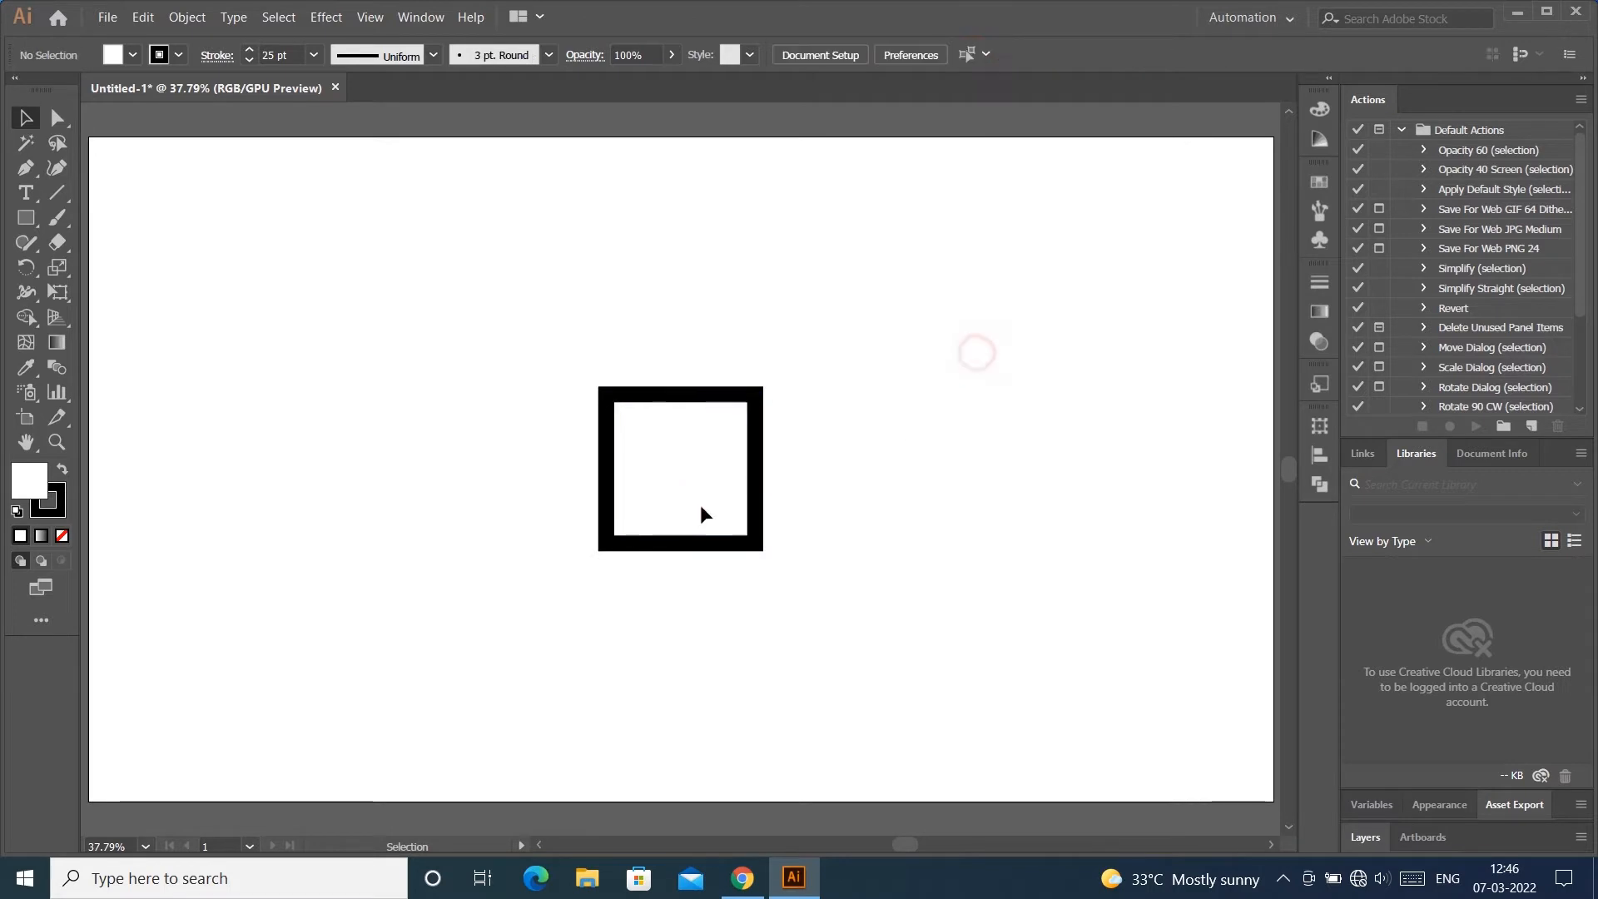
pyautogui.click(745, 464)
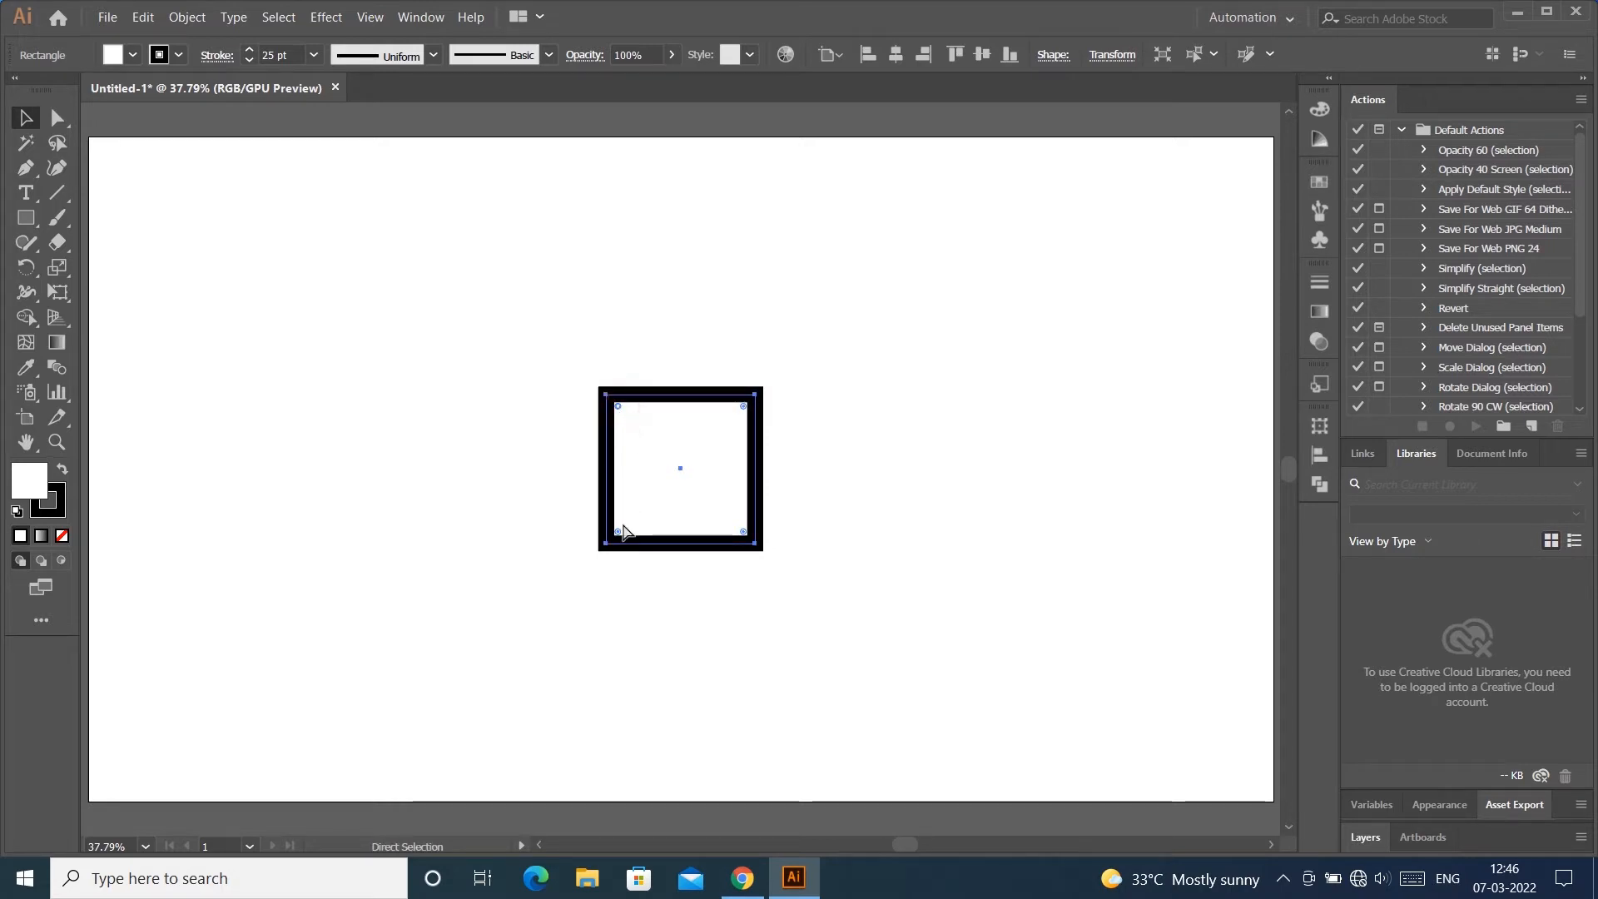
pyautogui.moveTo(623, 539)
pyautogui.mouseDown()
pyautogui.moveTo(721, 491)
pyautogui.moveTo(645, 525)
pyautogui.mouseUp()
pyautogui.click(1070, 416)
pyautogui.hotkey('ctrl', 'z')
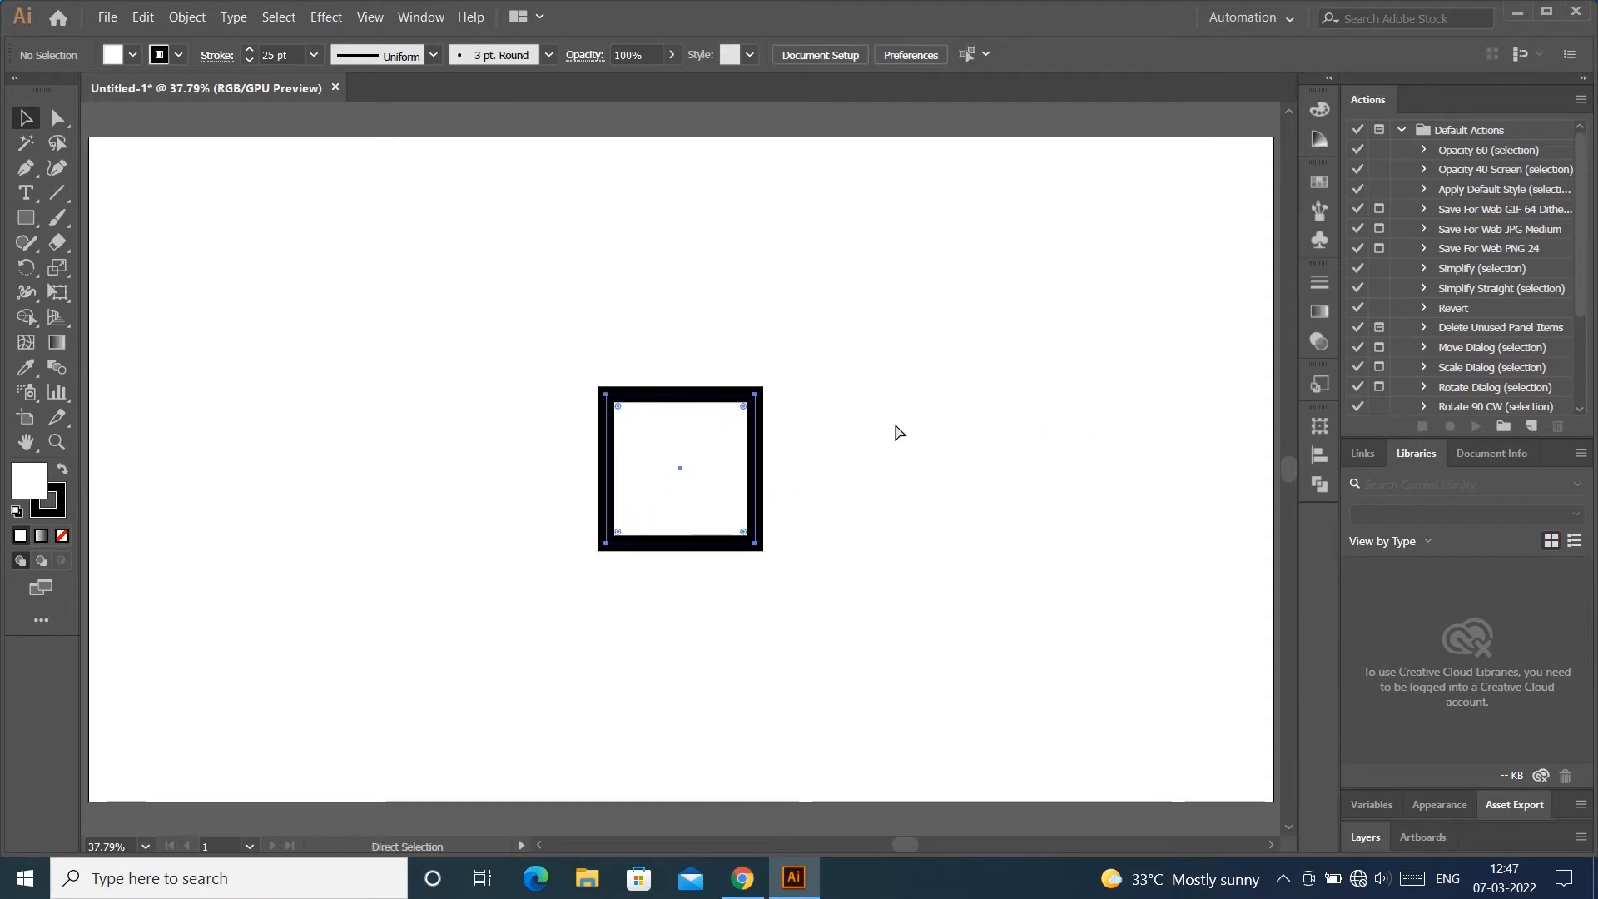
# Step: Round every corner of the square except the lower-right one to a radius of about 84 px
pyautogui.click(56, 117)
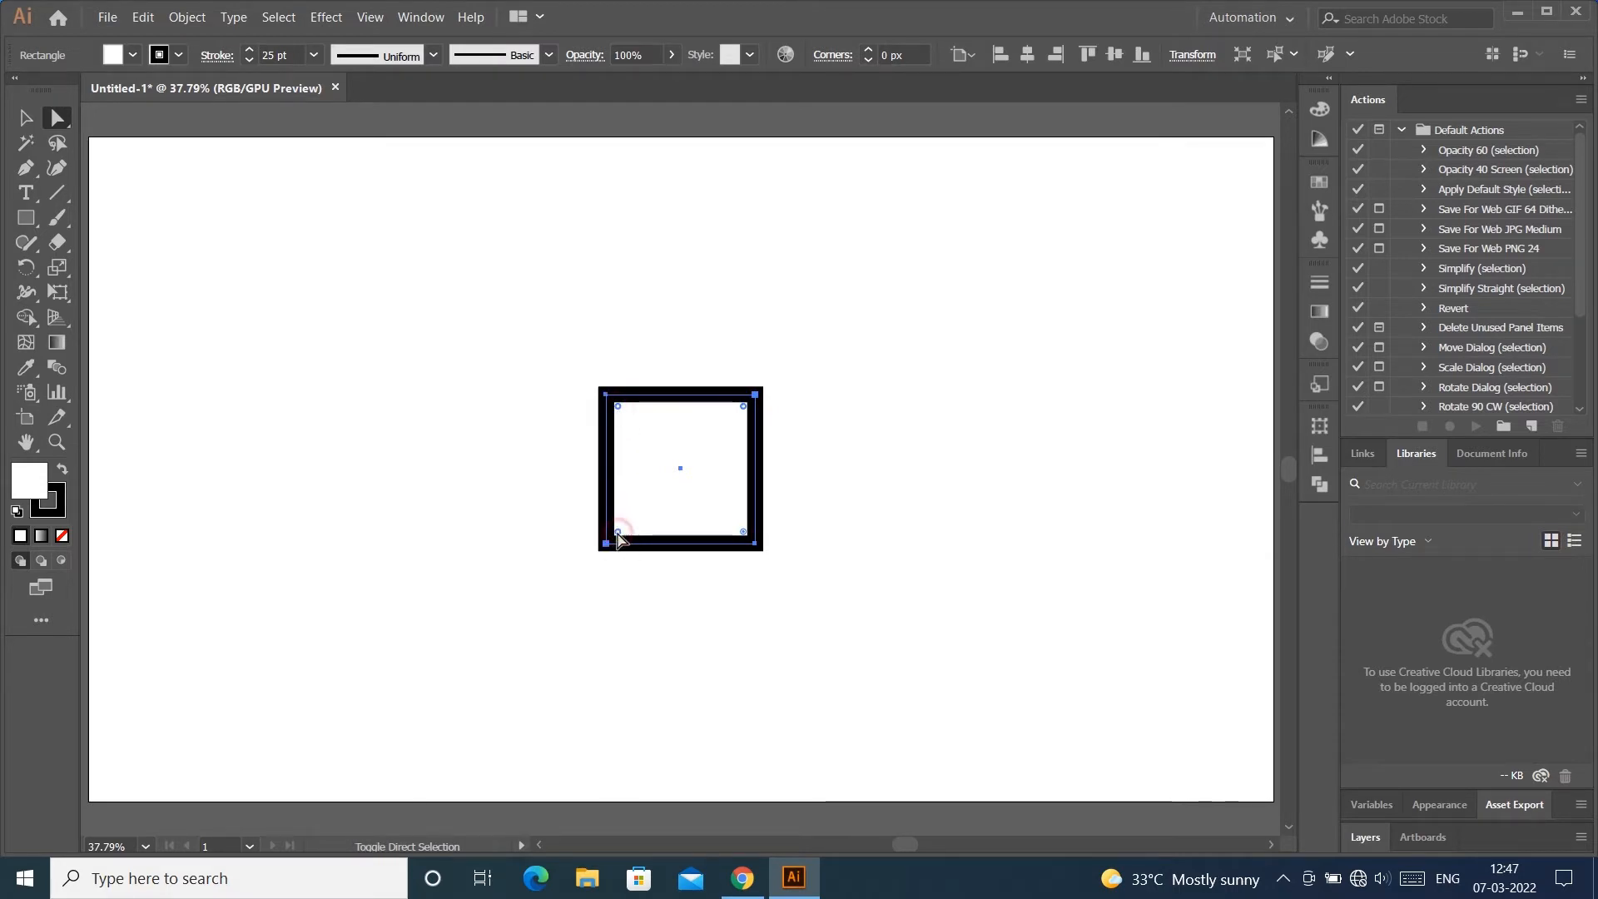
pyautogui.moveTo(617, 533); pyautogui.dragTo(686, 526)
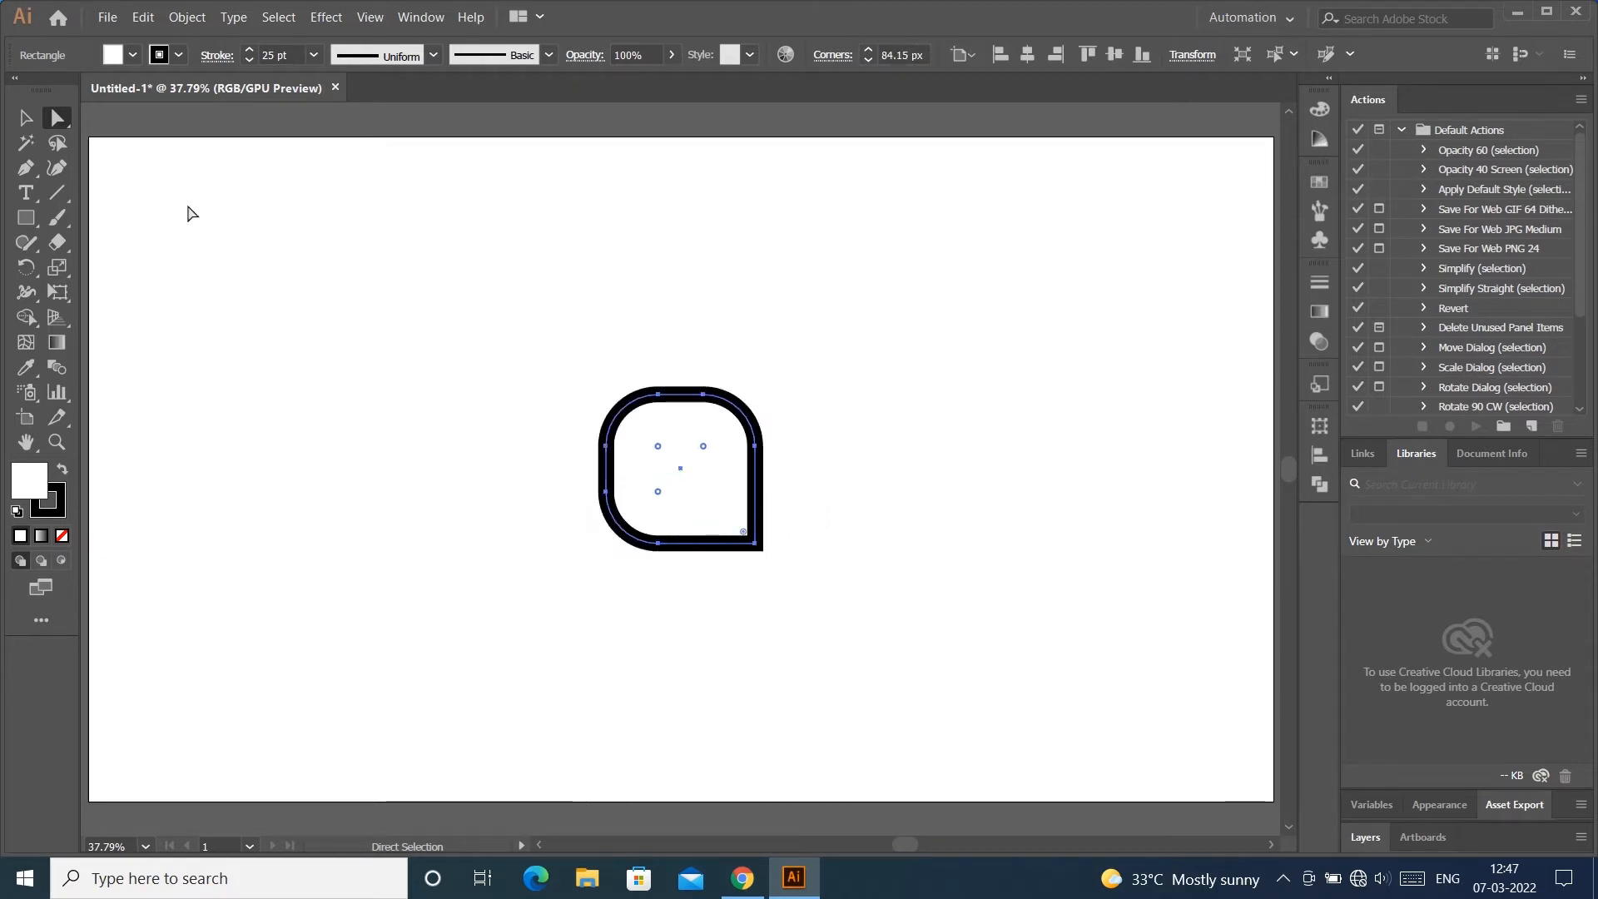
pyautogui.click(26, 117)
pyautogui.click(763, 228)
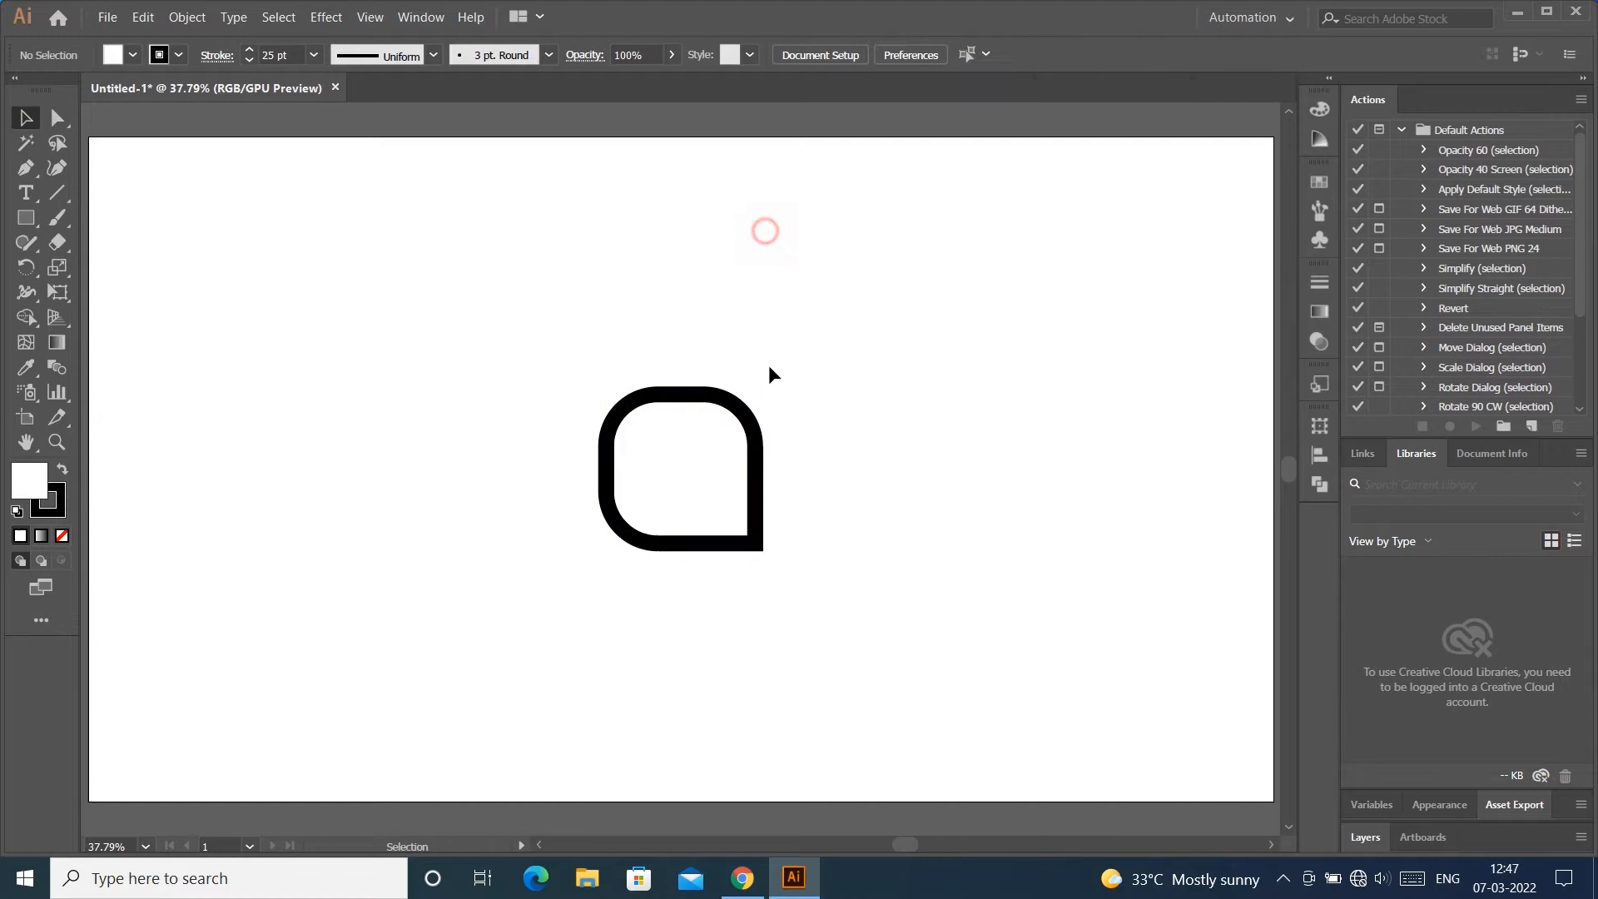
# Step: Remove the rounded shape's fill and scale it down proportionally around its centre until it forms a teardrop
pyautogui.click(752, 454)
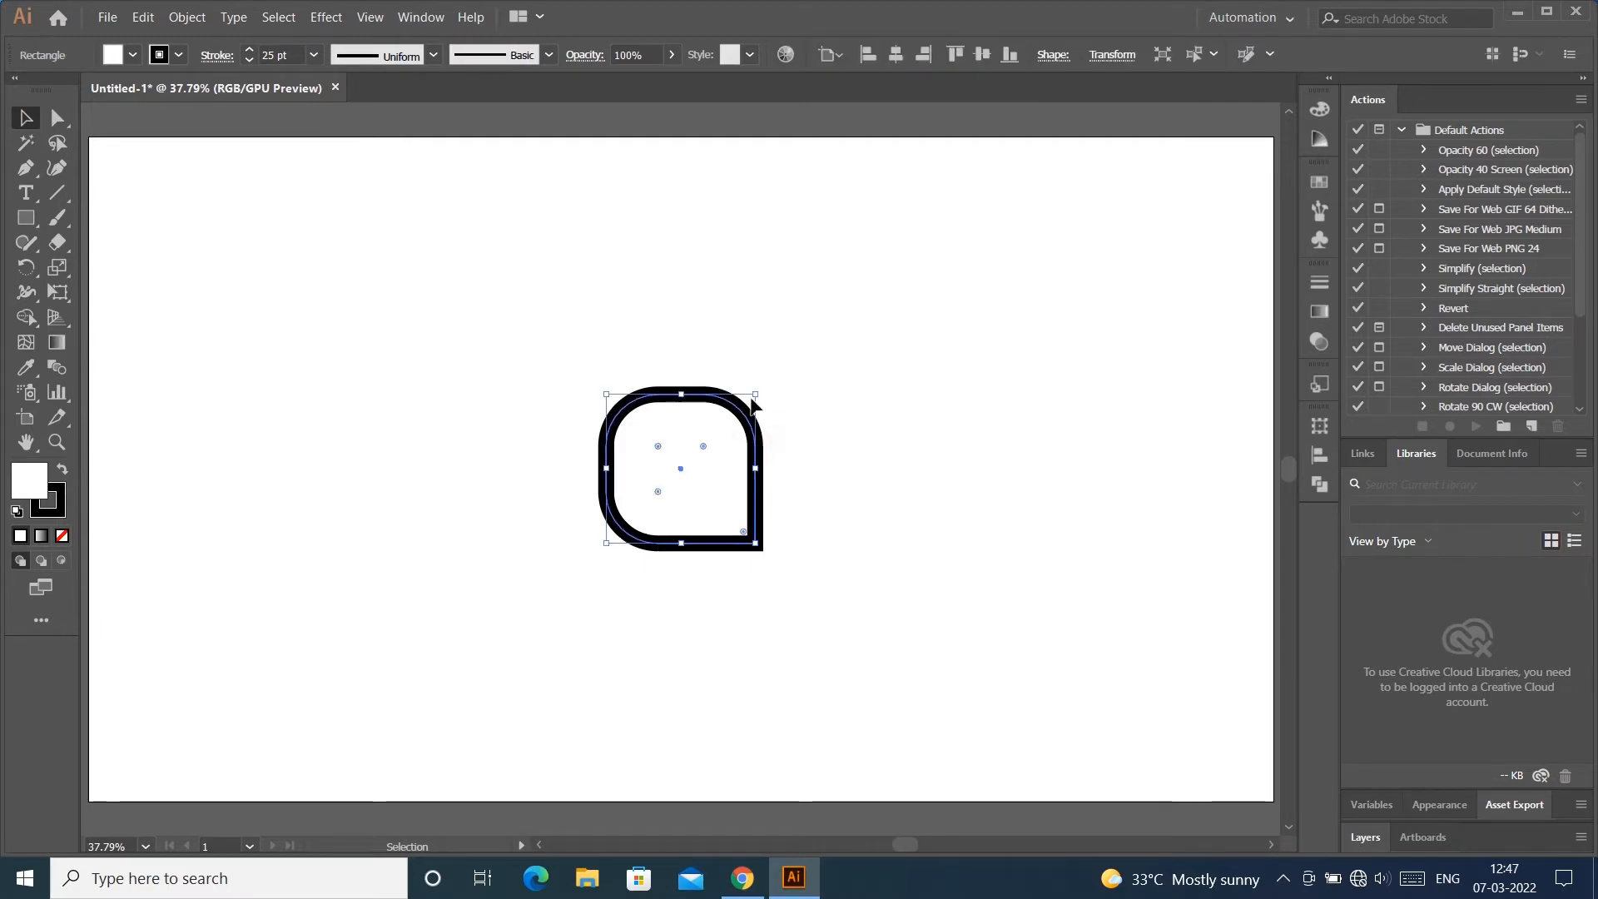
pyautogui.press('/')
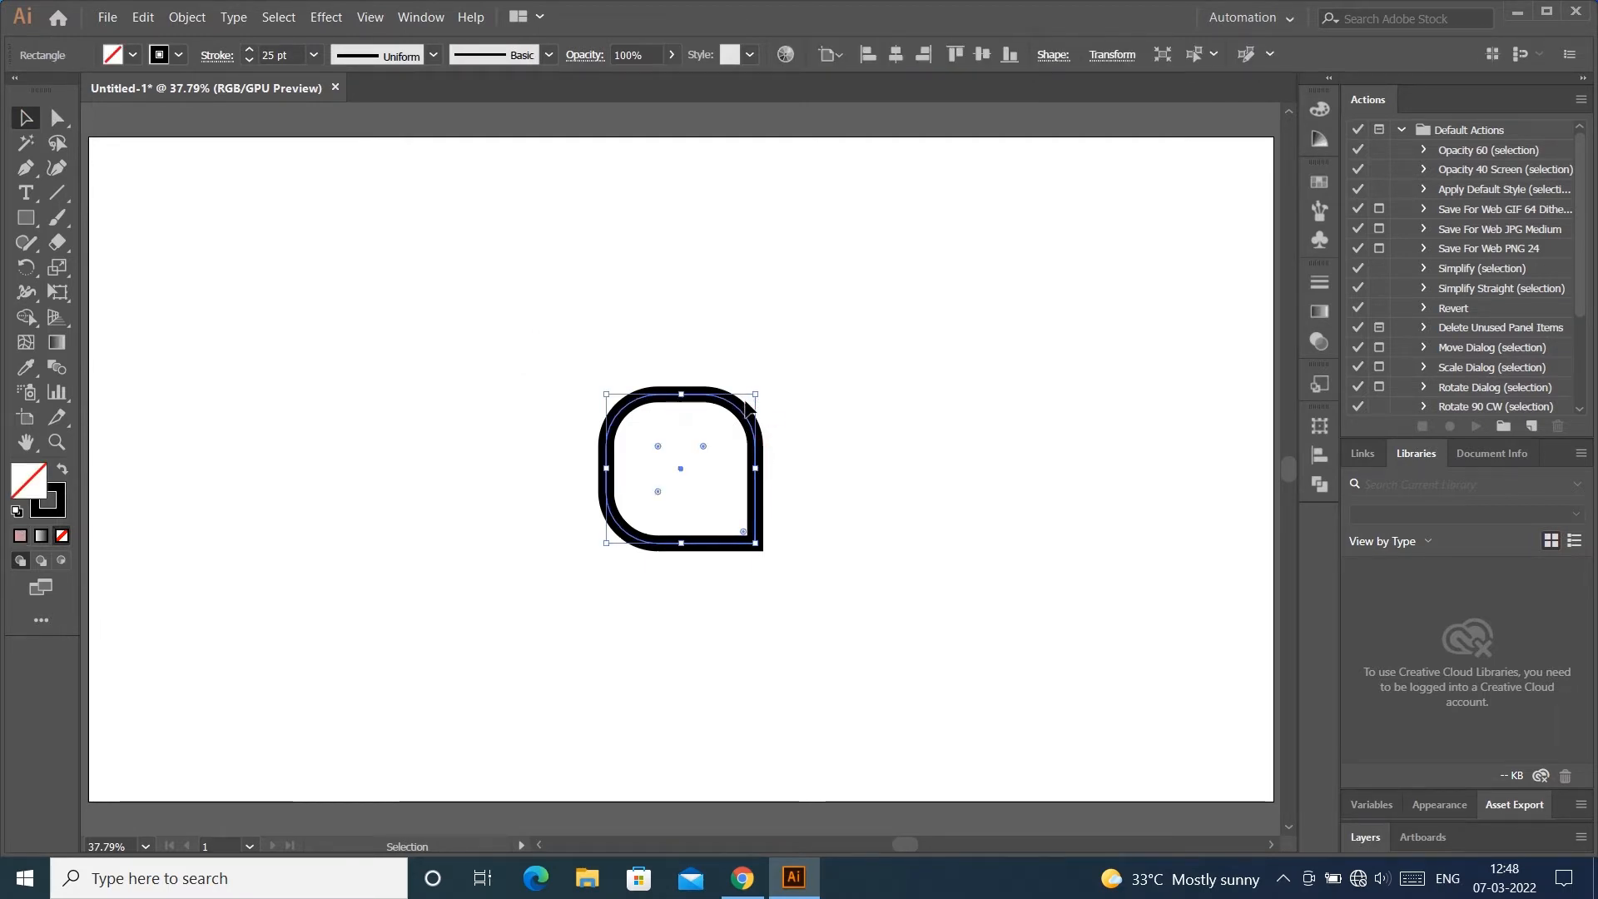
pyautogui.moveTo(757, 393); pyautogui.dragTo(733, 416)
pyautogui.click(987, 313)
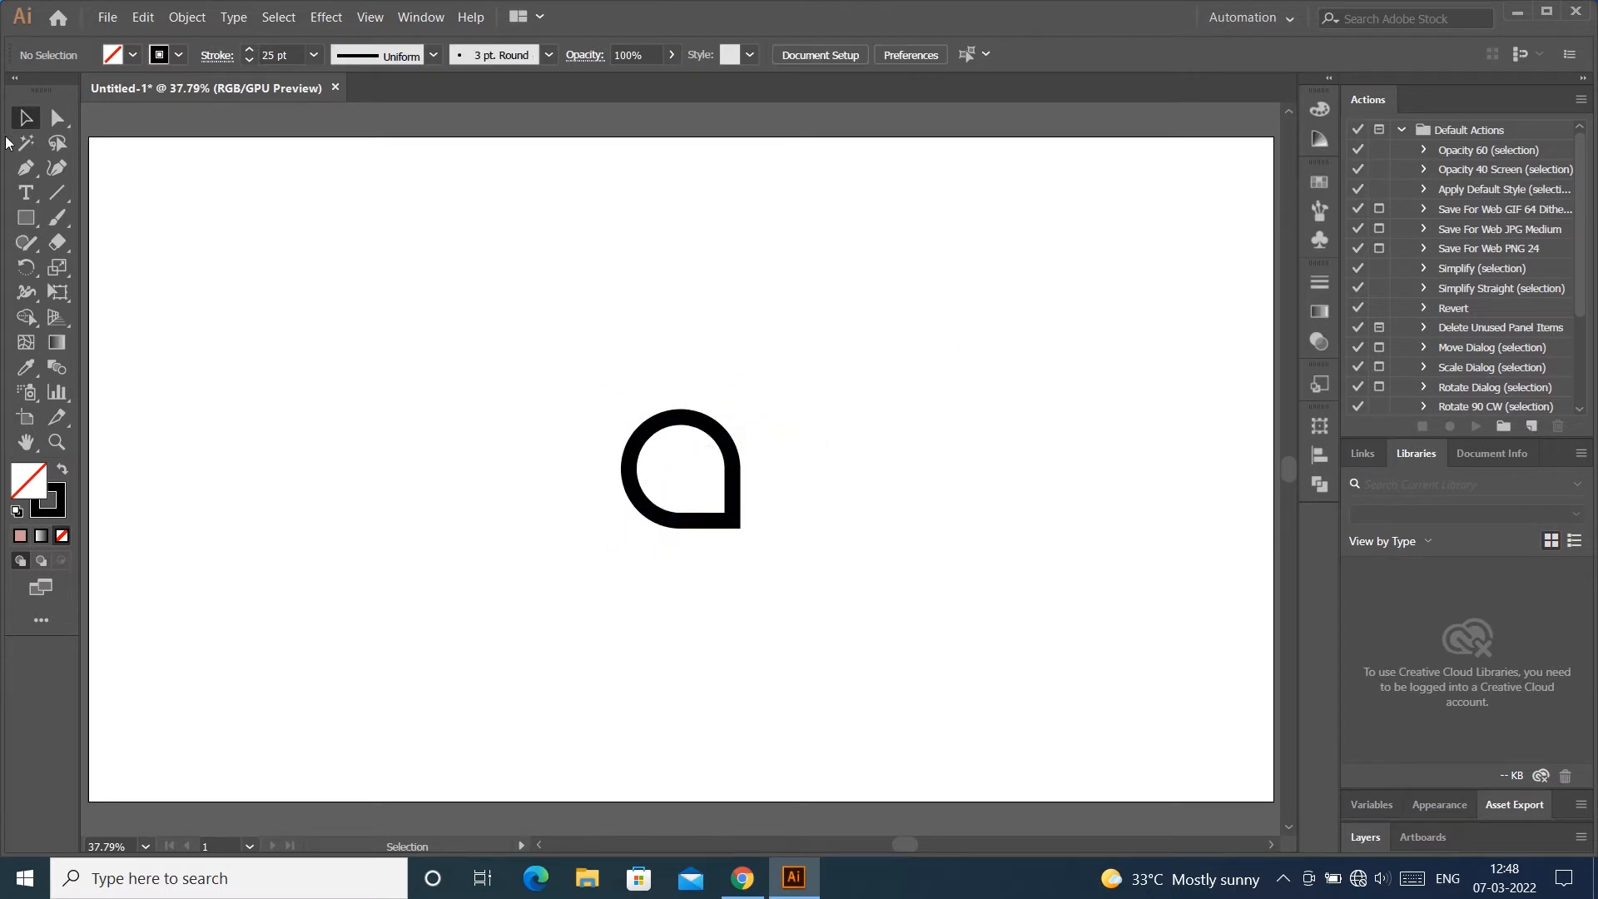
# Step: Draw an open hook path down the teardrop's straight right side, past its sharp corner to the right, ending in a short upward stub
pyautogui.click(26, 173)
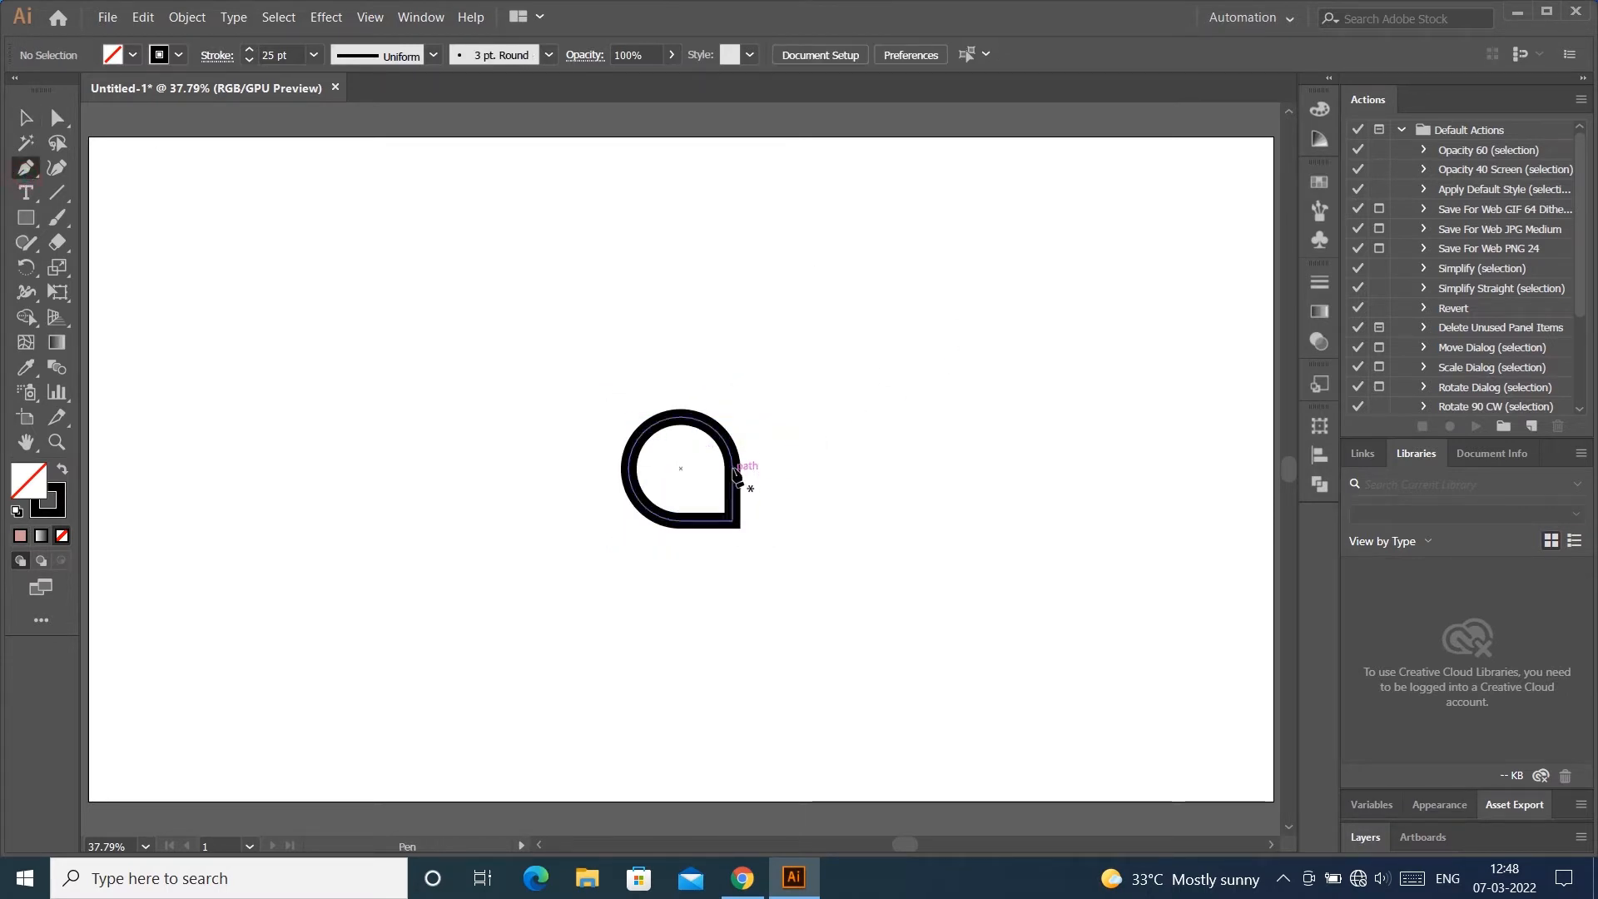
pyautogui.click(732, 521)
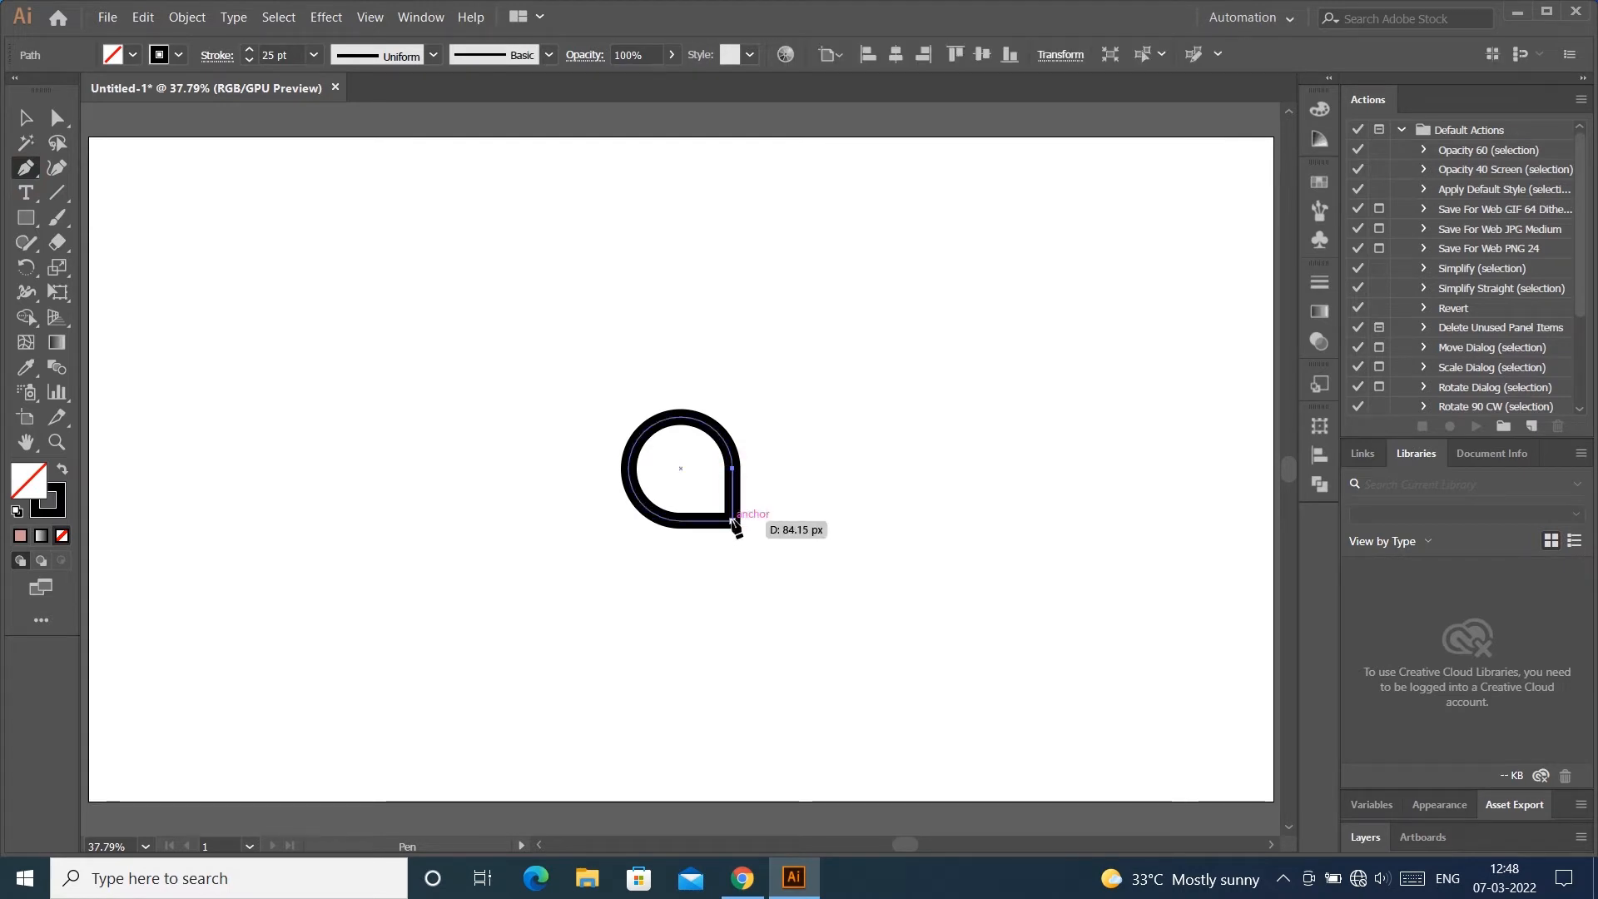
pyautogui.moveTo(732, 523)
pyautogui.mouseDown()
pyautogui.moveTo(734, 547)
pyautogui.moveTo(764, 536)
pyautogui.moveTo(763, 497)
pyautogui.moveTo(756, 519)
pyautogui.mouseUp()
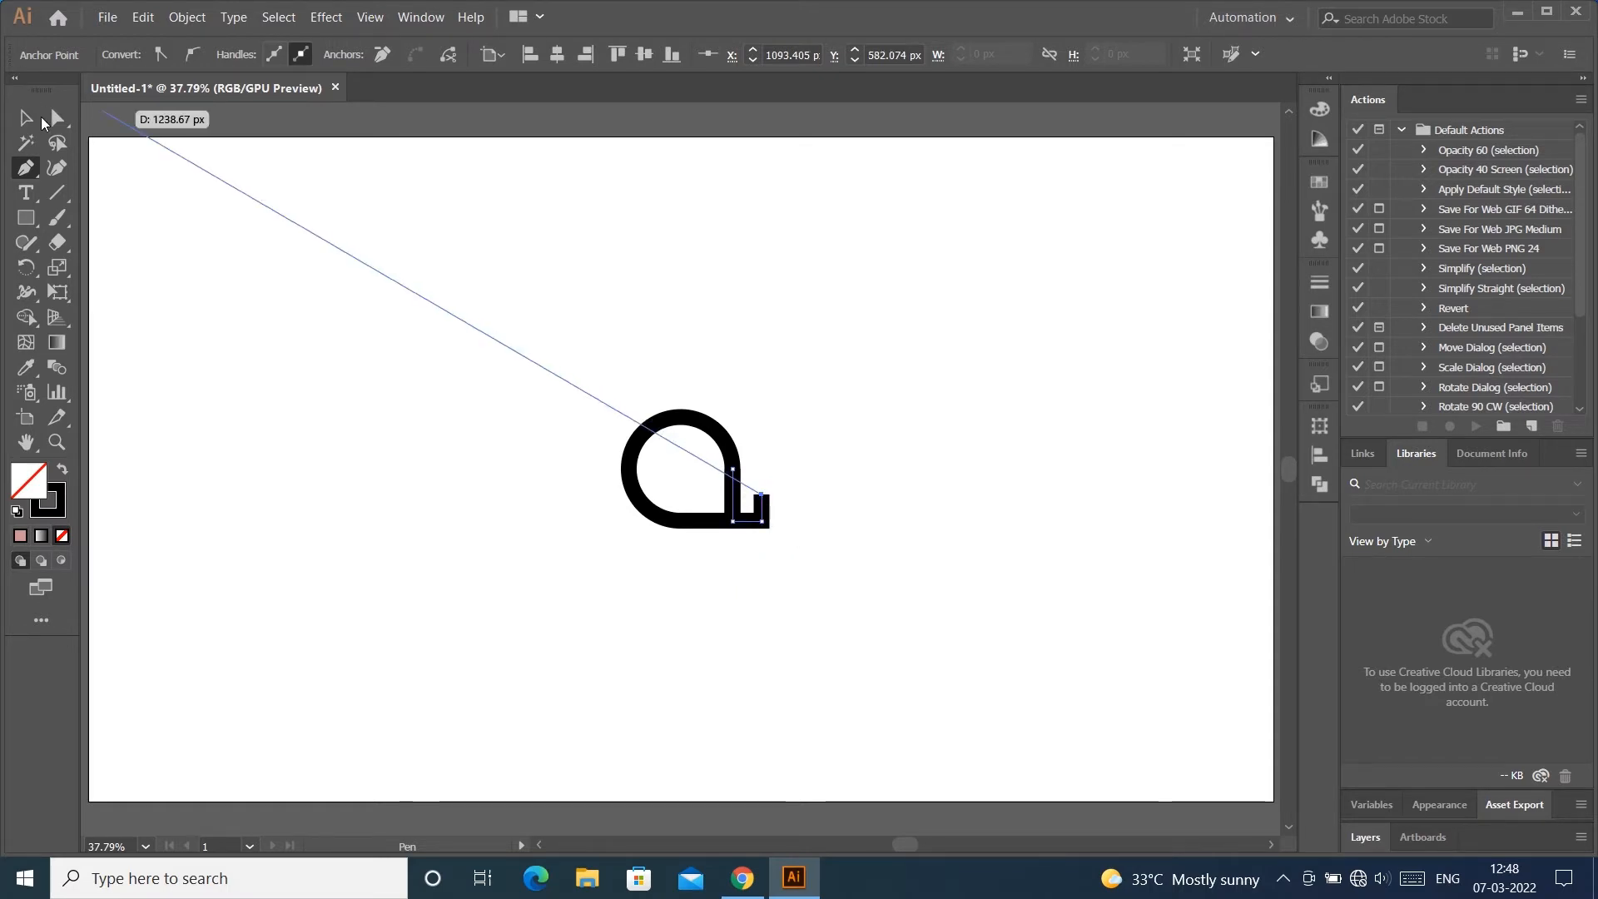
pyautogui.click(30, 123)
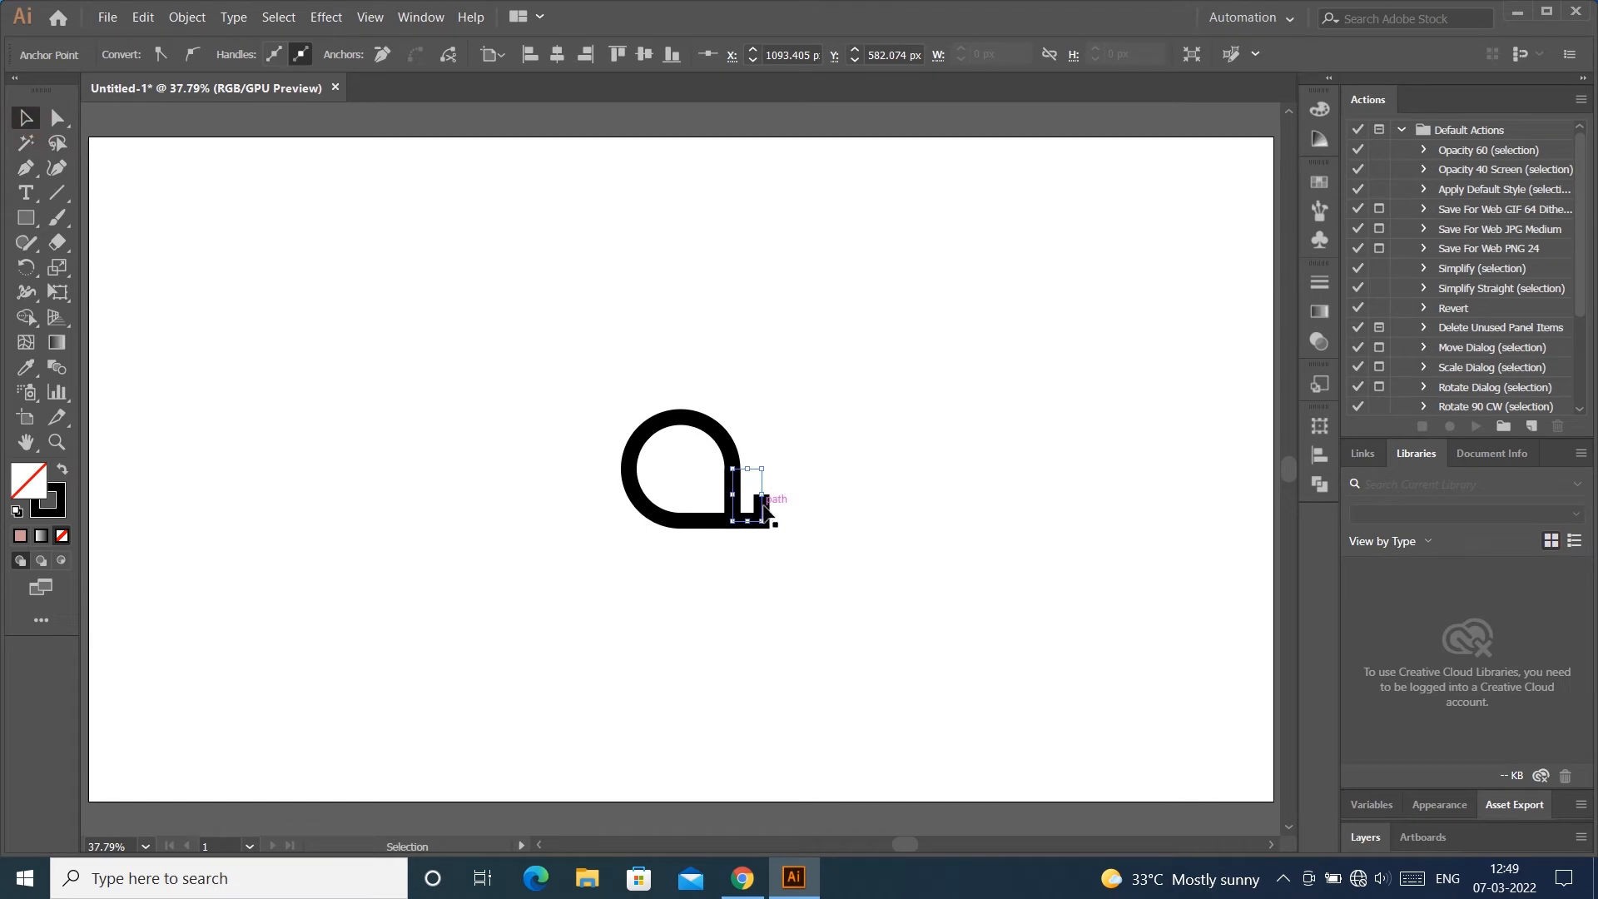
# Step: Move the hook path straight down so that it hangs below the teardrop's sharp corner
pyautogui.hotkey('shift', 'Down')
pyautogui.click(886, 433)
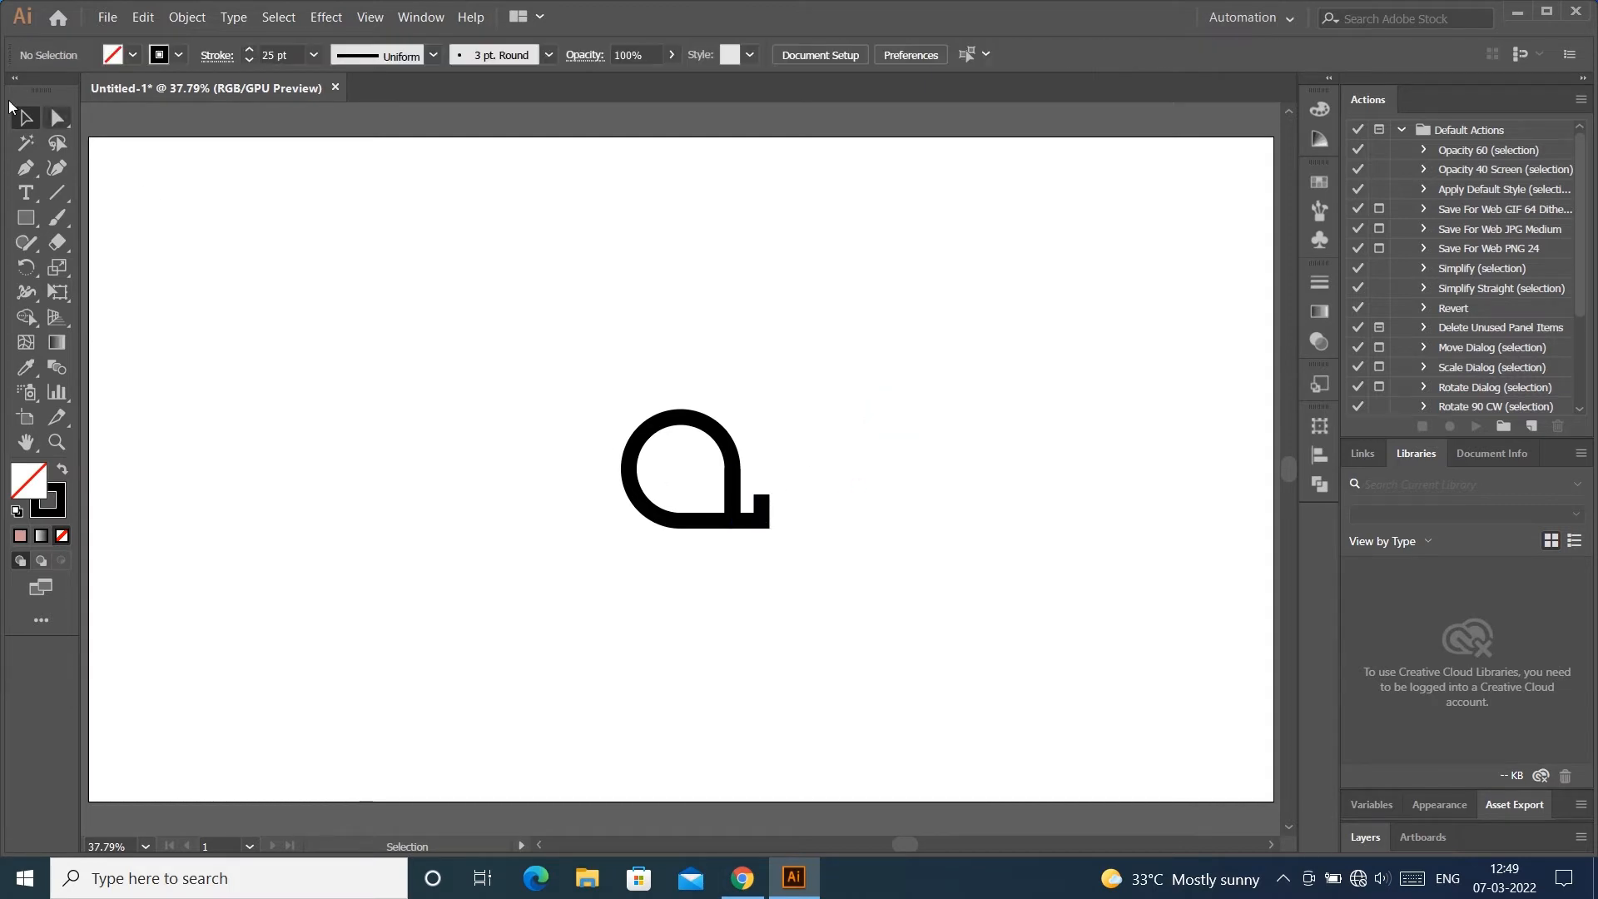
pyautogui.click(763, 521)
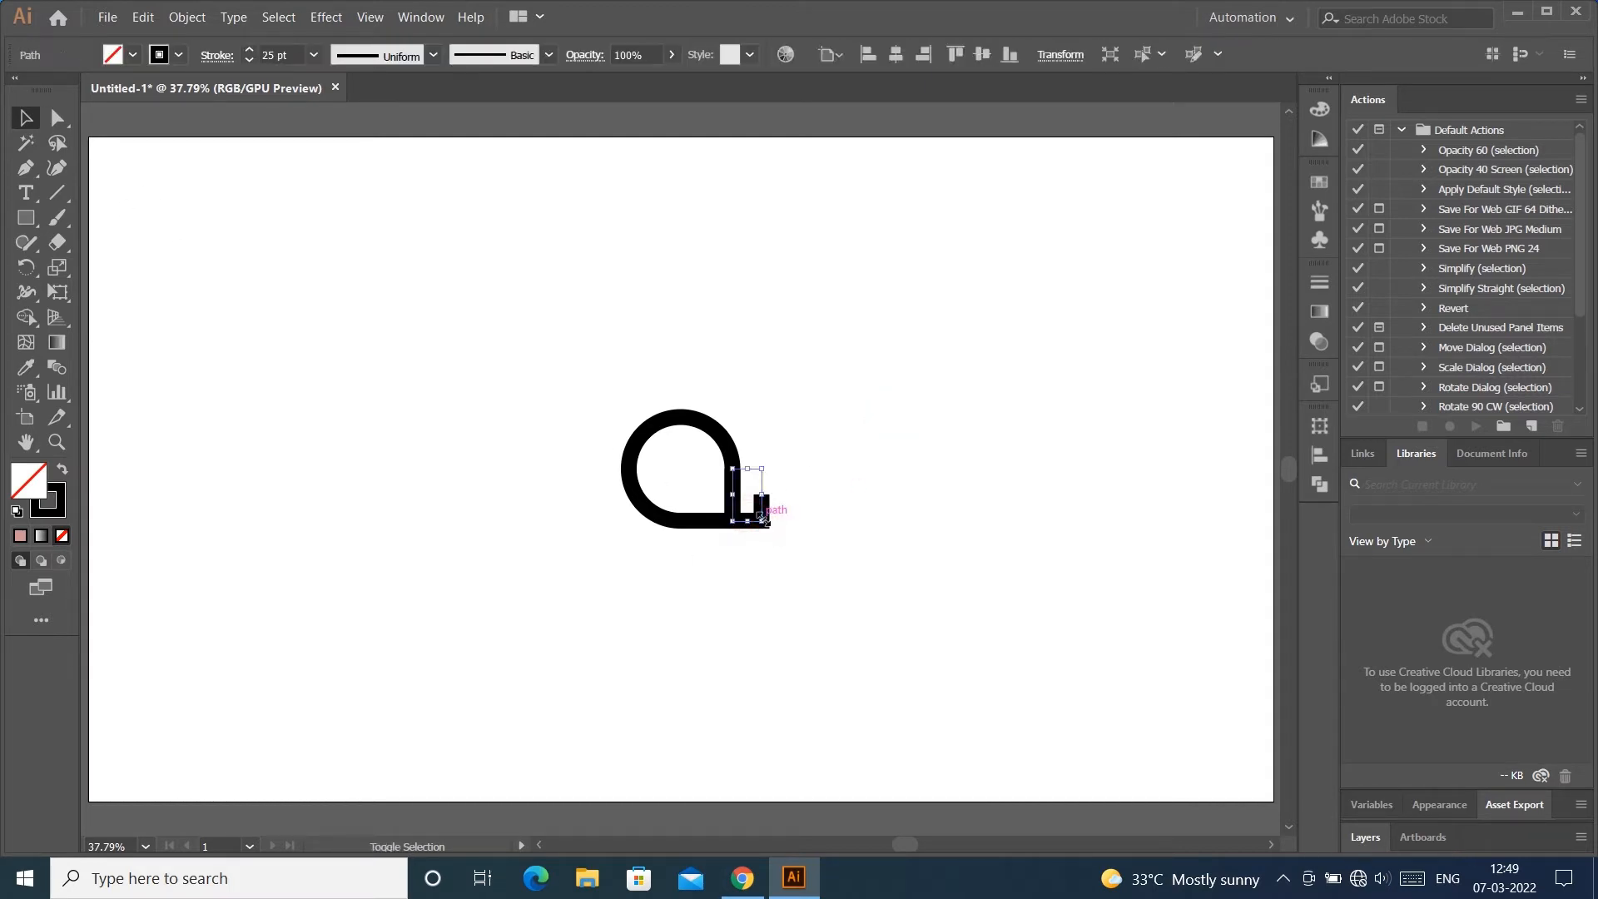
pyautogui.hotkey('shift', 'Down')
pyautogui.hotkey('shift', 'Down')
pyautogui.hotkey('shift', 'Down')
pyautogui.hotkey('shift', 'Down')
pyautogui.hotkey('shift', 'Down')
pyautogui.hotkey('shift', 'Down')
pyautogui.hotkey('shift', 'Down')
pyautogui.hotkey('shift', 'Down')
pyautogui.hotkey('shift', 'Down')
pyautogui.hotkey('shift', 'Down')
pyautogui.hotkey('shift', 'Down')
pyautogui.hotkey('shift', 'Down')
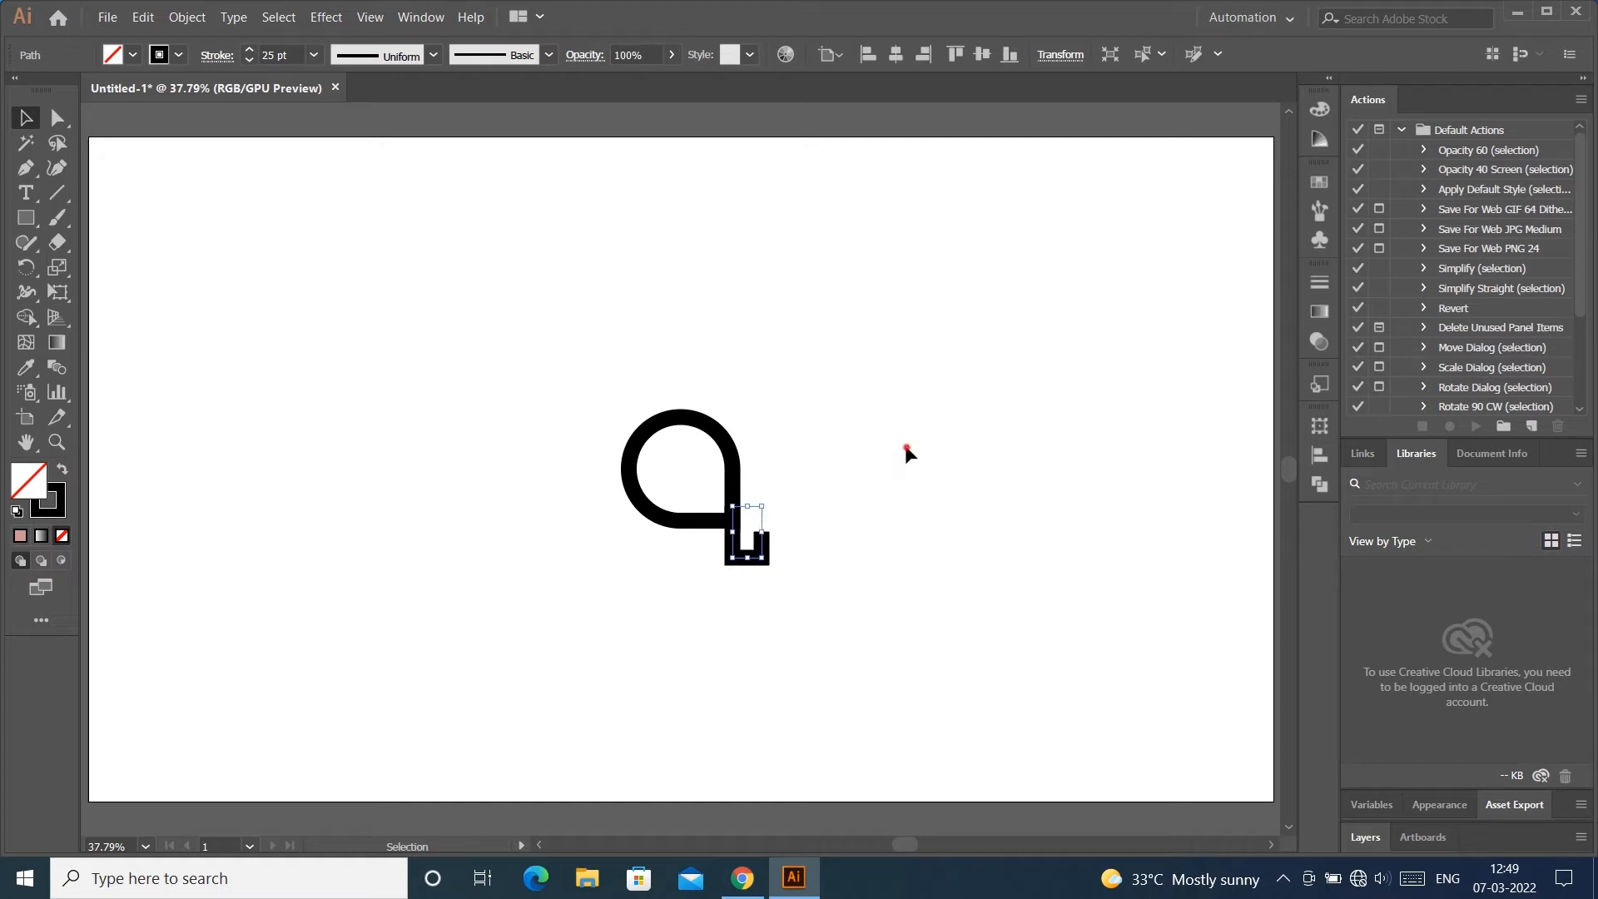
pyautogui.click(744, 572)
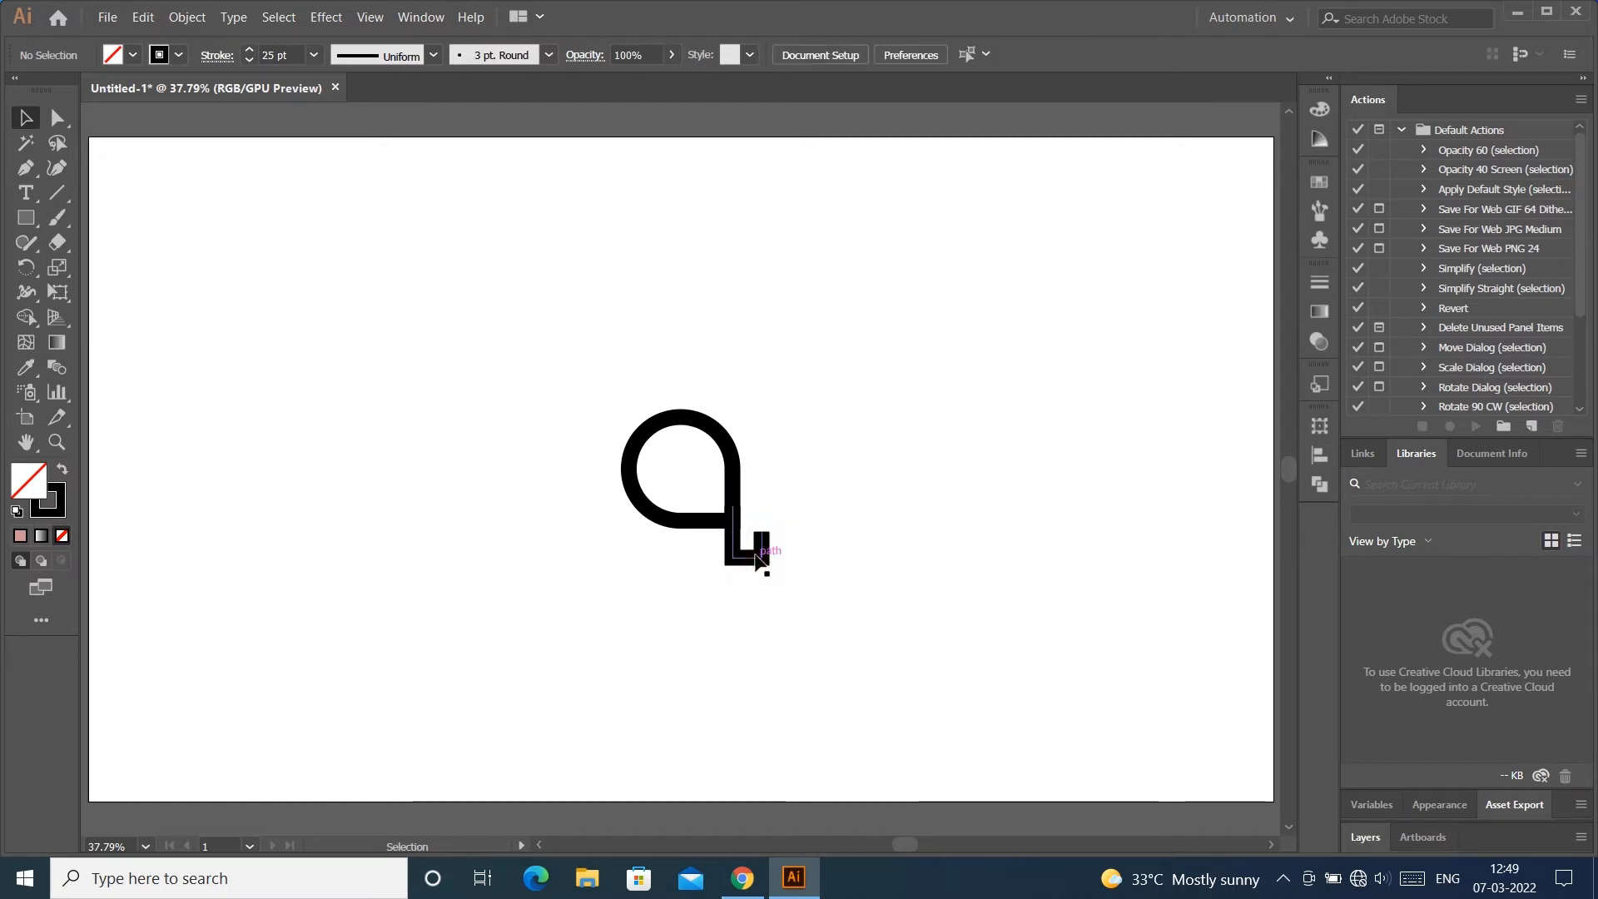
# Step: Fully round the hook path's two bottom corners and nudge the hook slightly further down
pyautogui.click(757, 559)
pyautogui.click(57, 121)
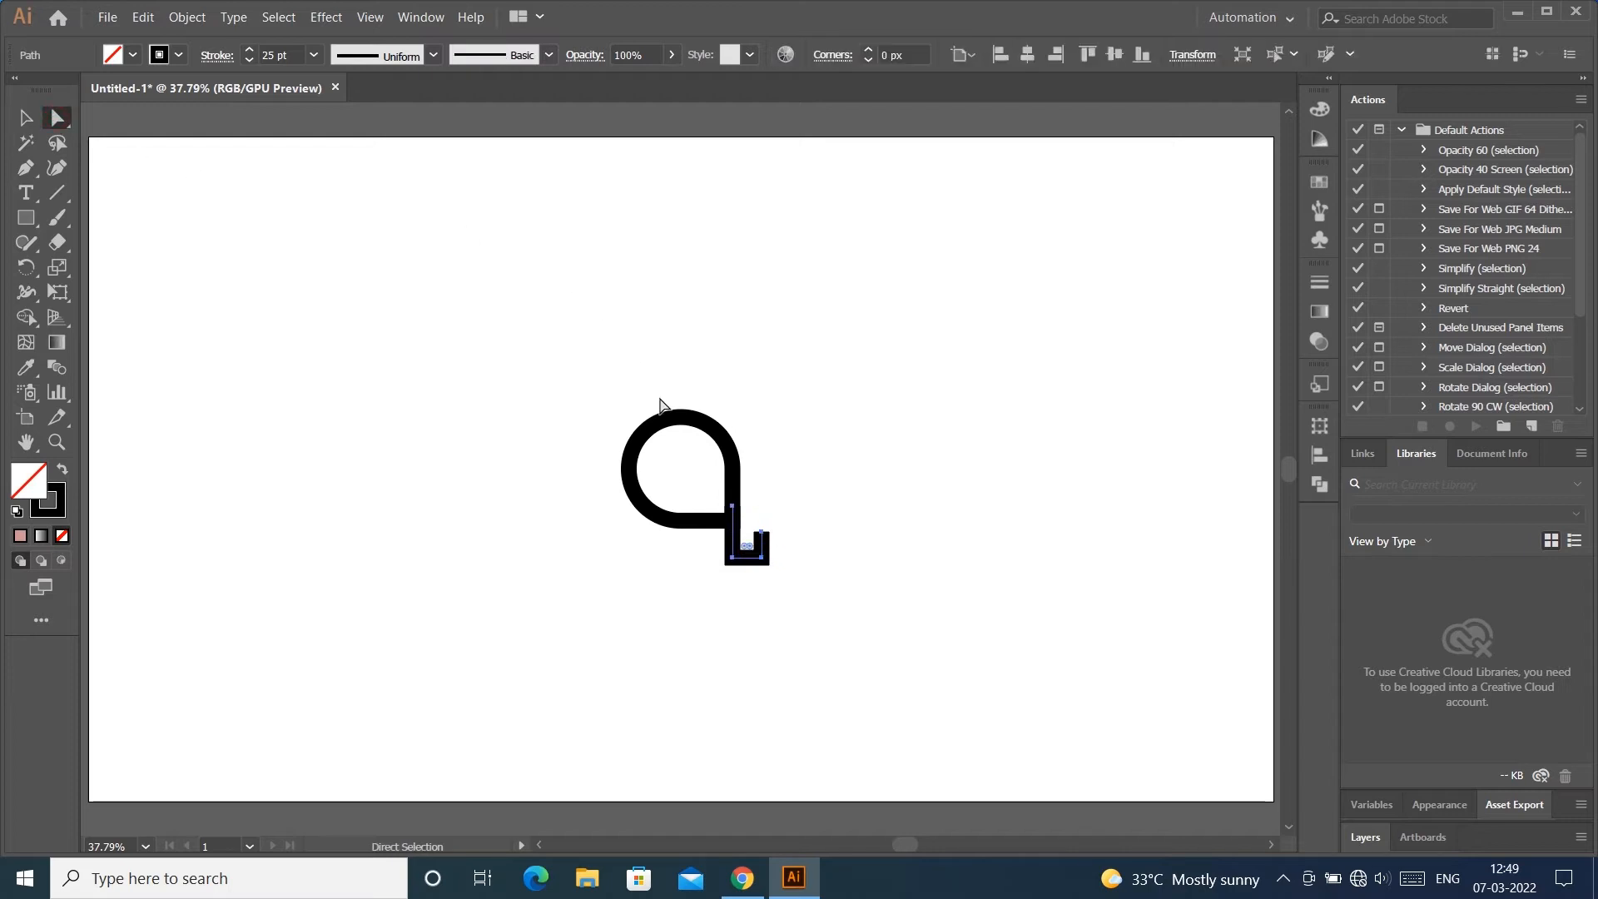
pyautogui.moveTo(754, 551); pyautogui.dragTo(766, 530)
pyautogui.click(25, 117)
pyautogui.click(850, 320)
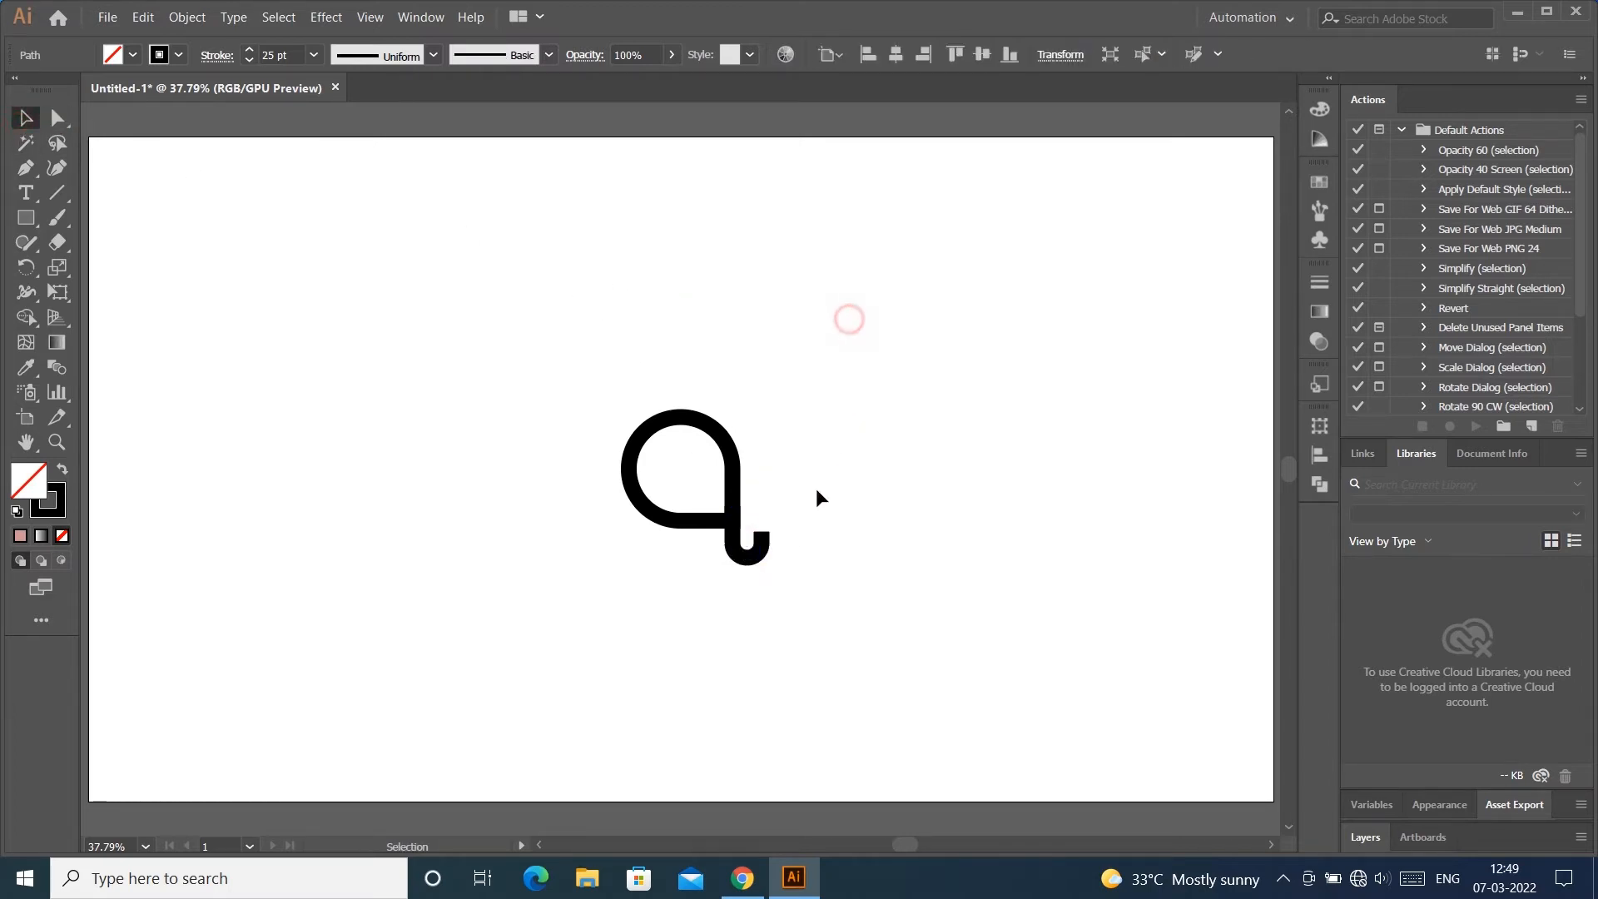
pyautogui.click(756, 556)
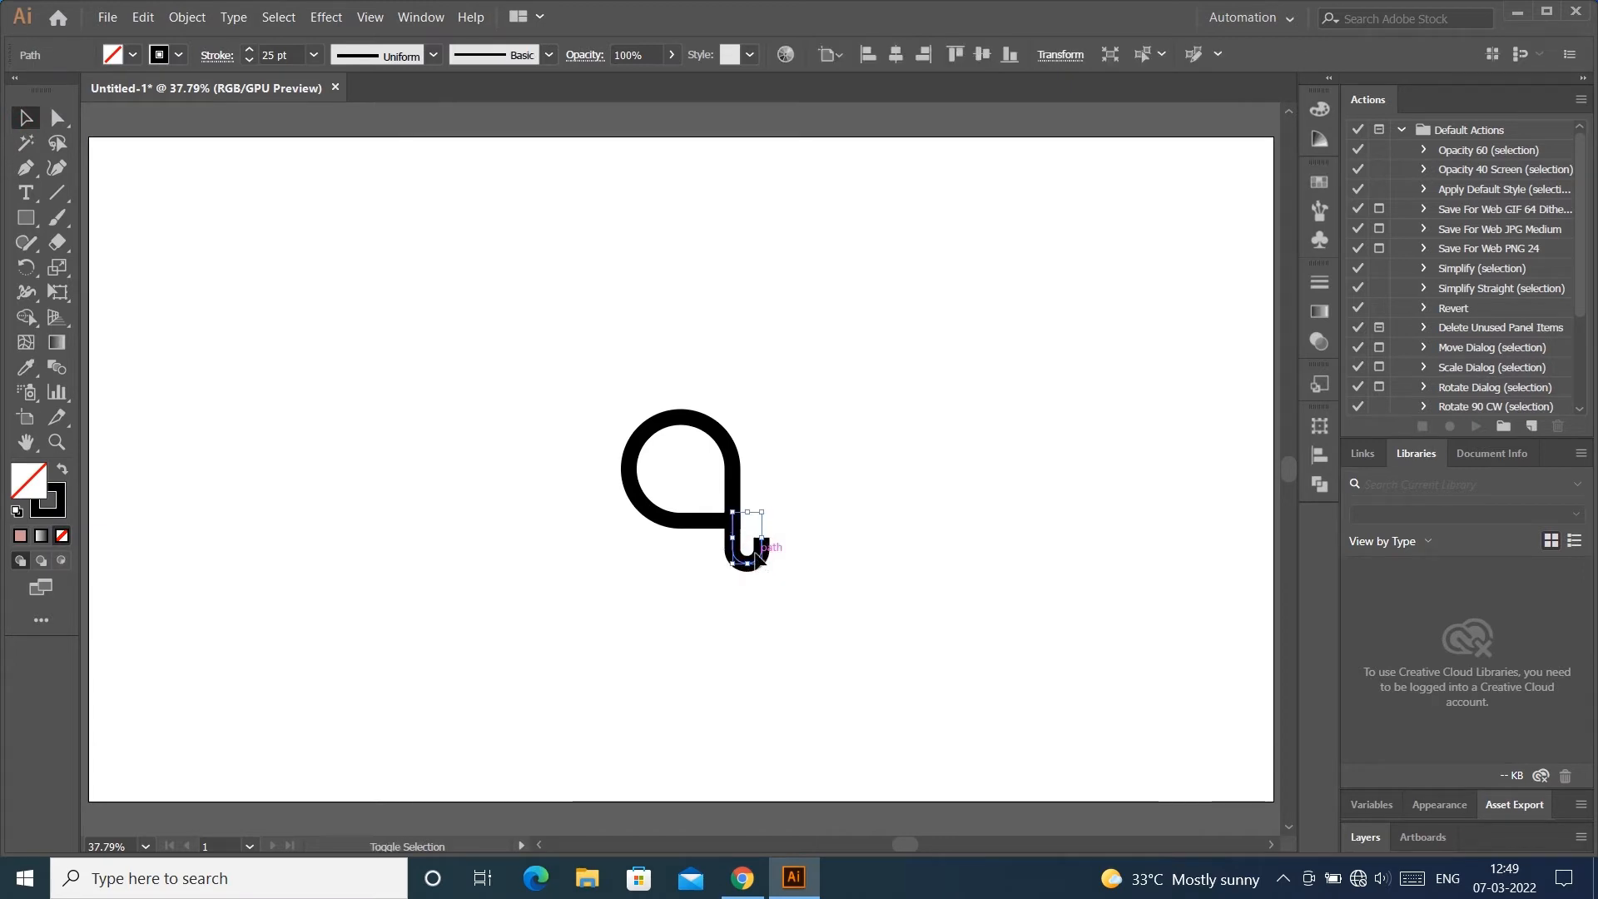
pyautogui.click(862, 477)
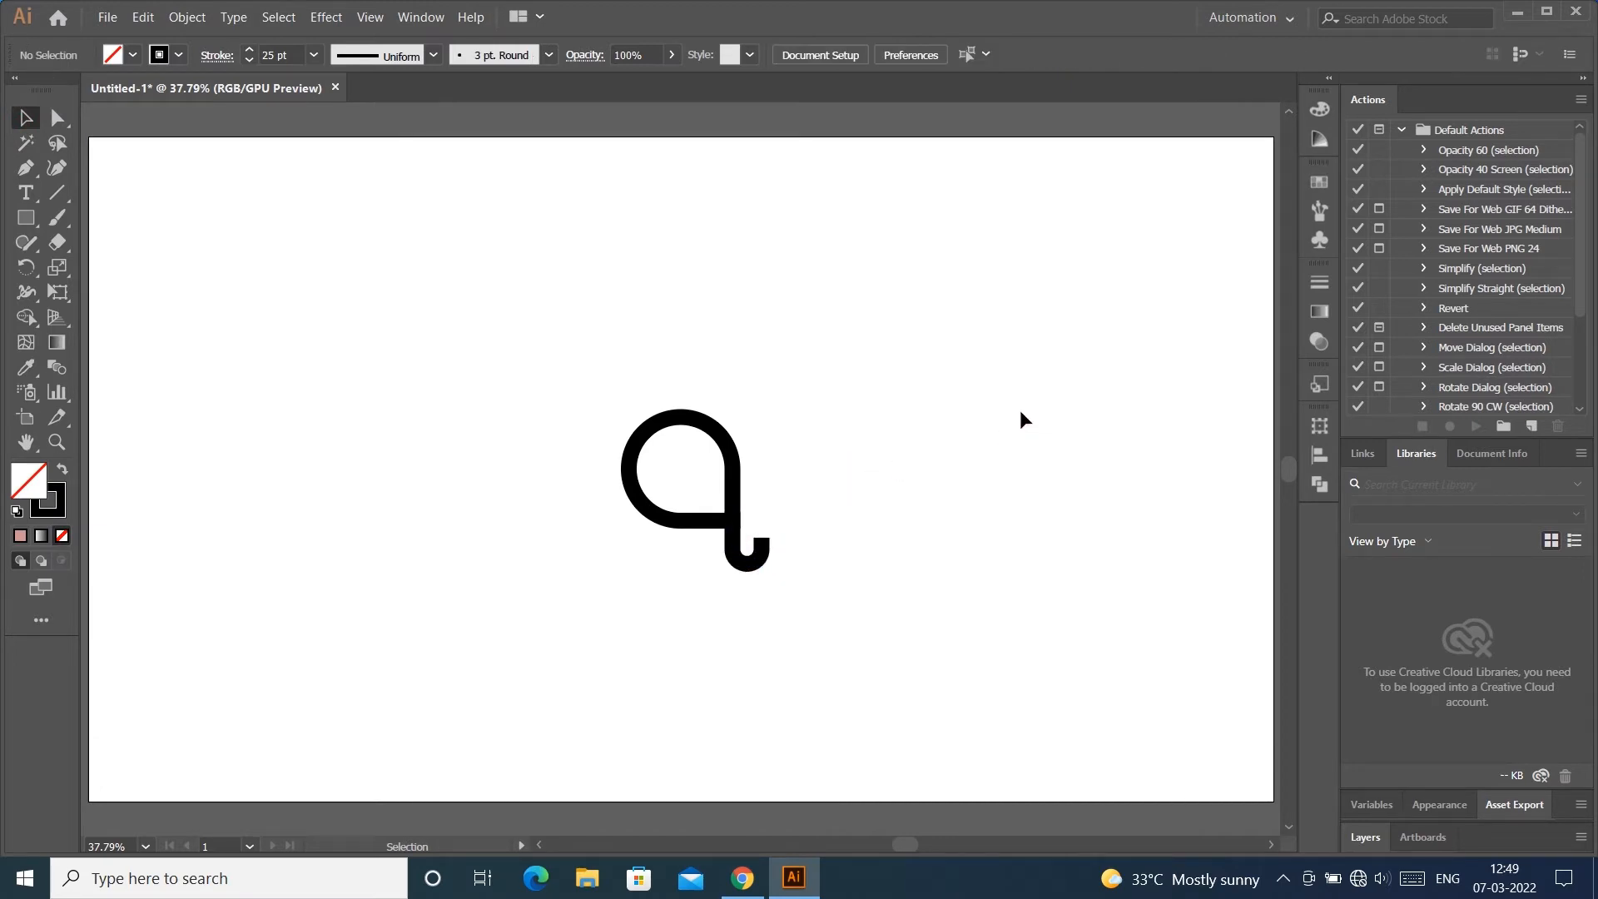
# Step: Draw a square left of the teardrop and delete its lower-right anchor point, leaving only its top and left sides
pyautogui.click(25, 217)
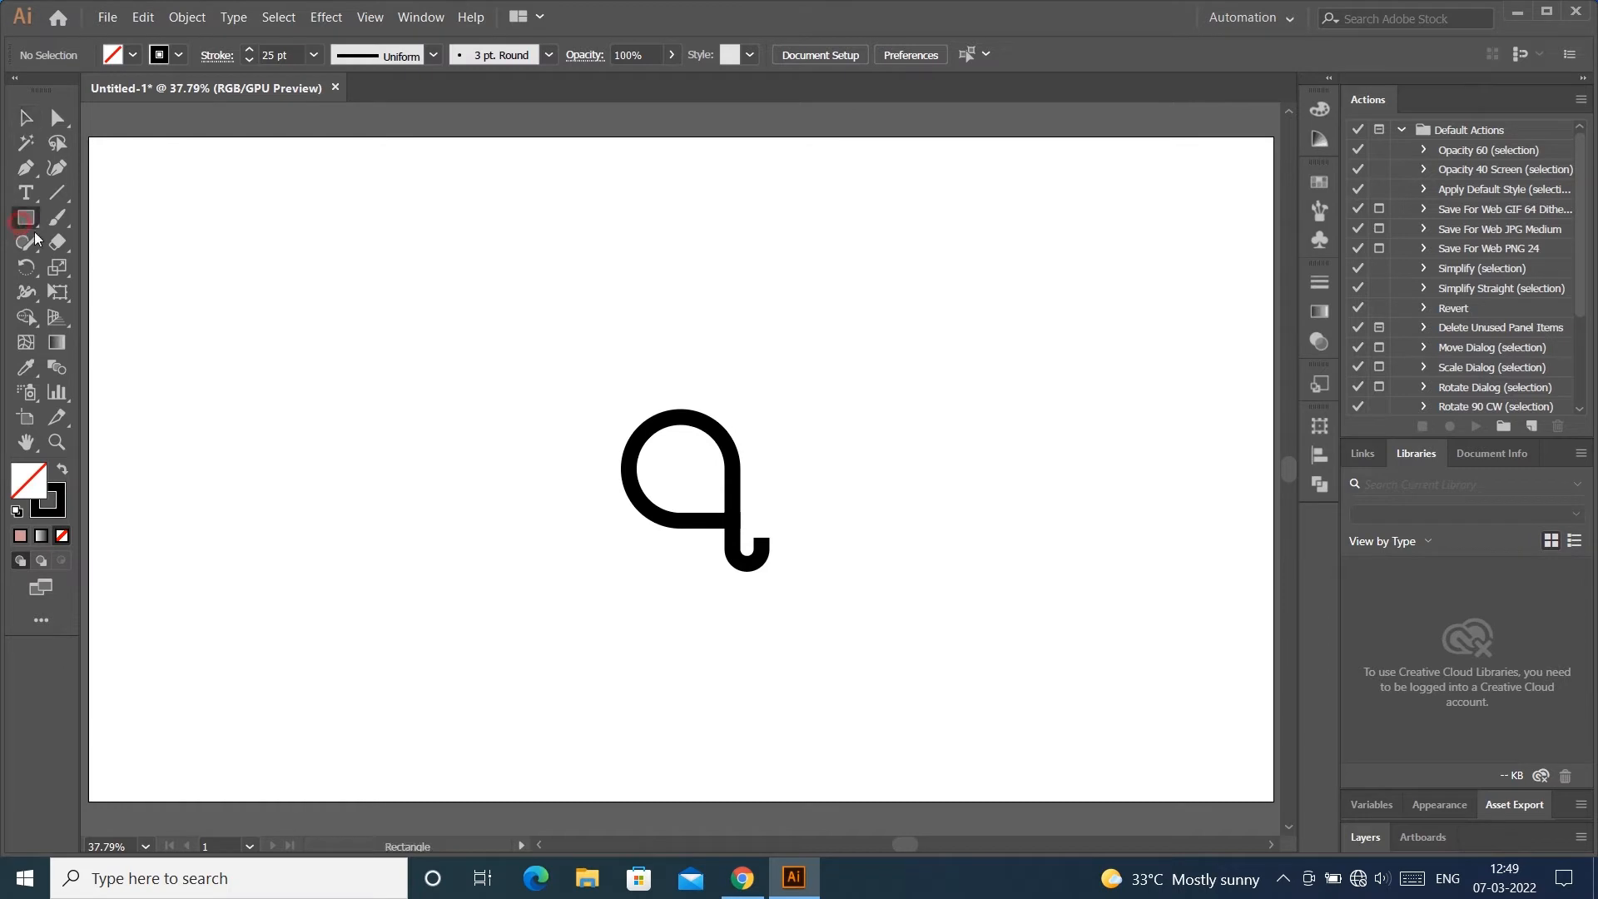
pyautogui.moveTo(358, 417)
pyautogui.mouseDown()
pyautogui.moveTo(438, 511)
pyautogui.moveTo(523, 529)
pyautogui.moveTo(525, 571)
pyautogui.moveTo(509, 567)
pyautogui.mouseUp()
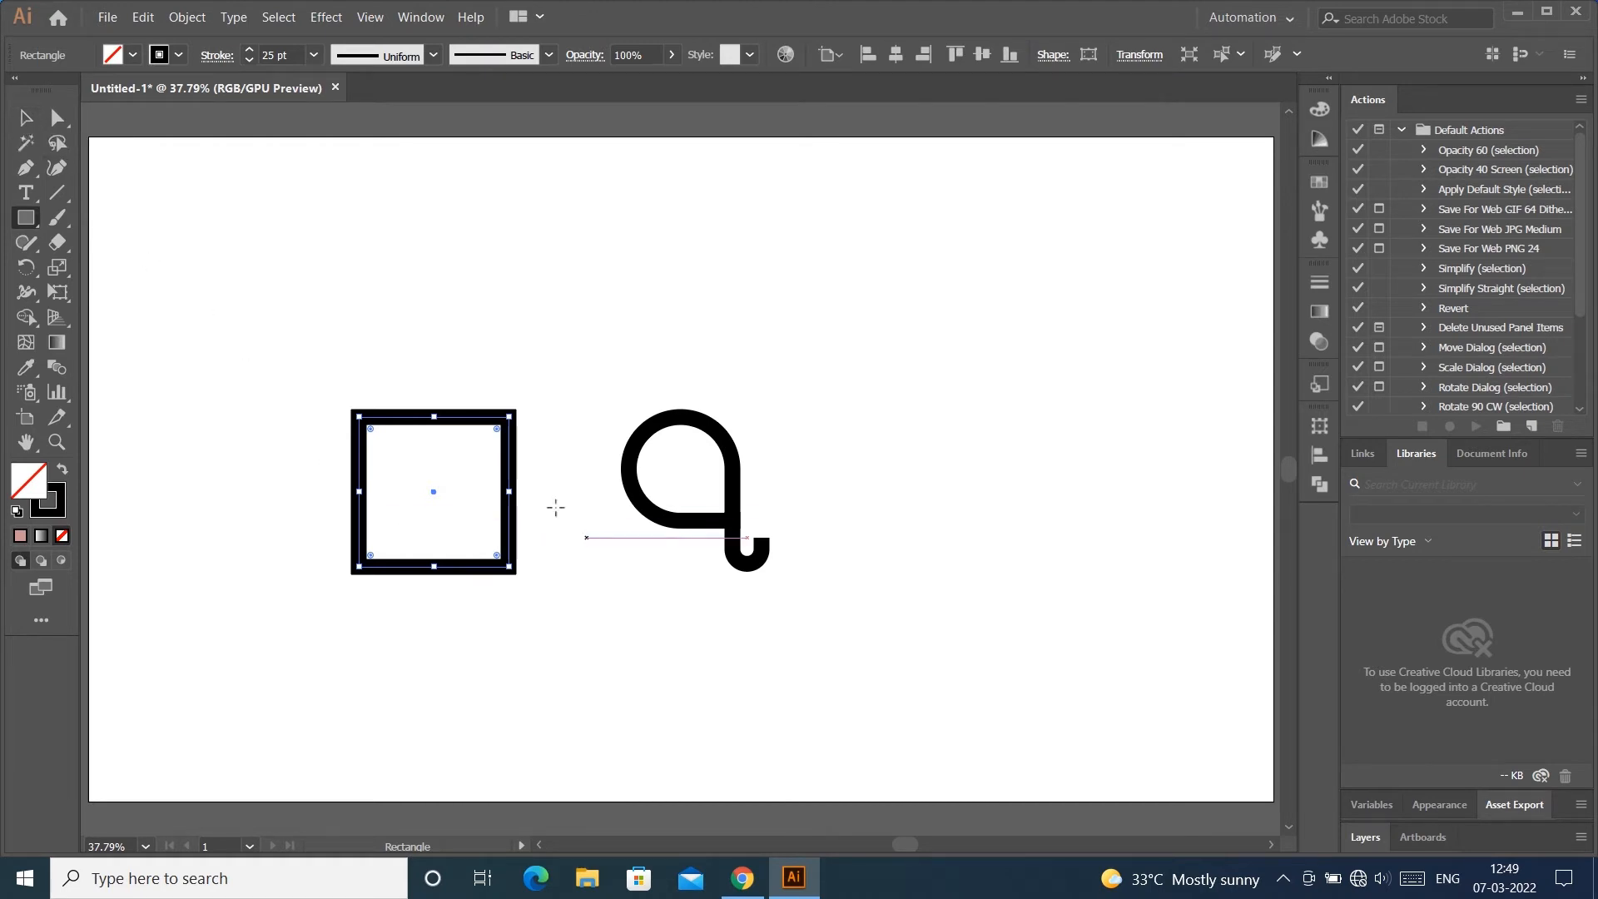
pyautogui.click(57, 117)
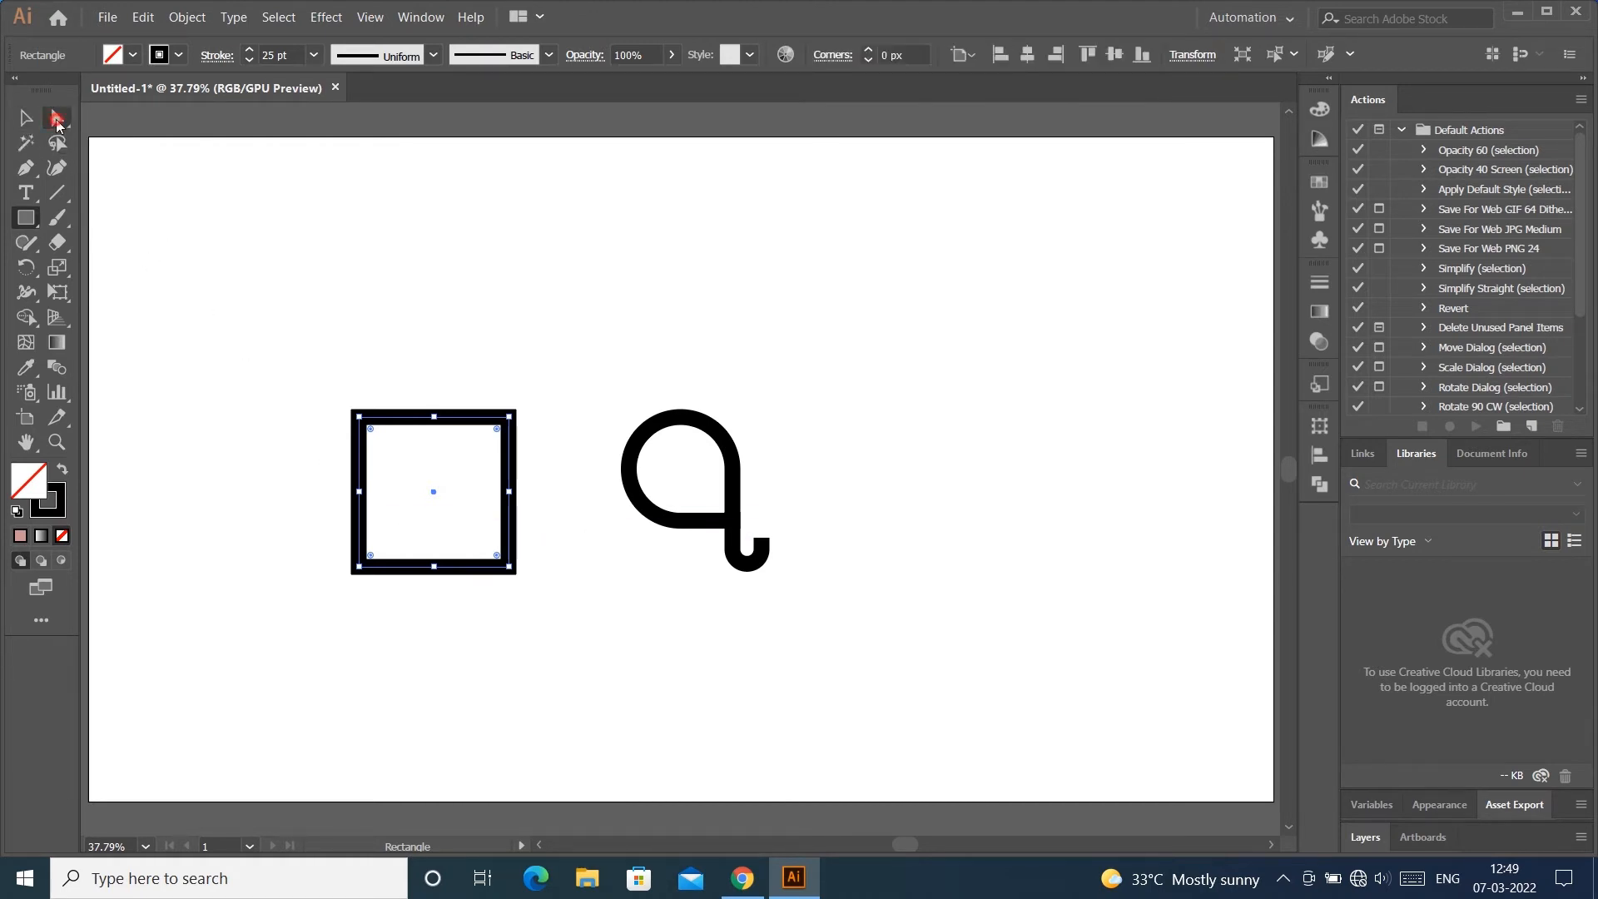
pyautogui.click(509, 567)
pyautogui.press('Delete')
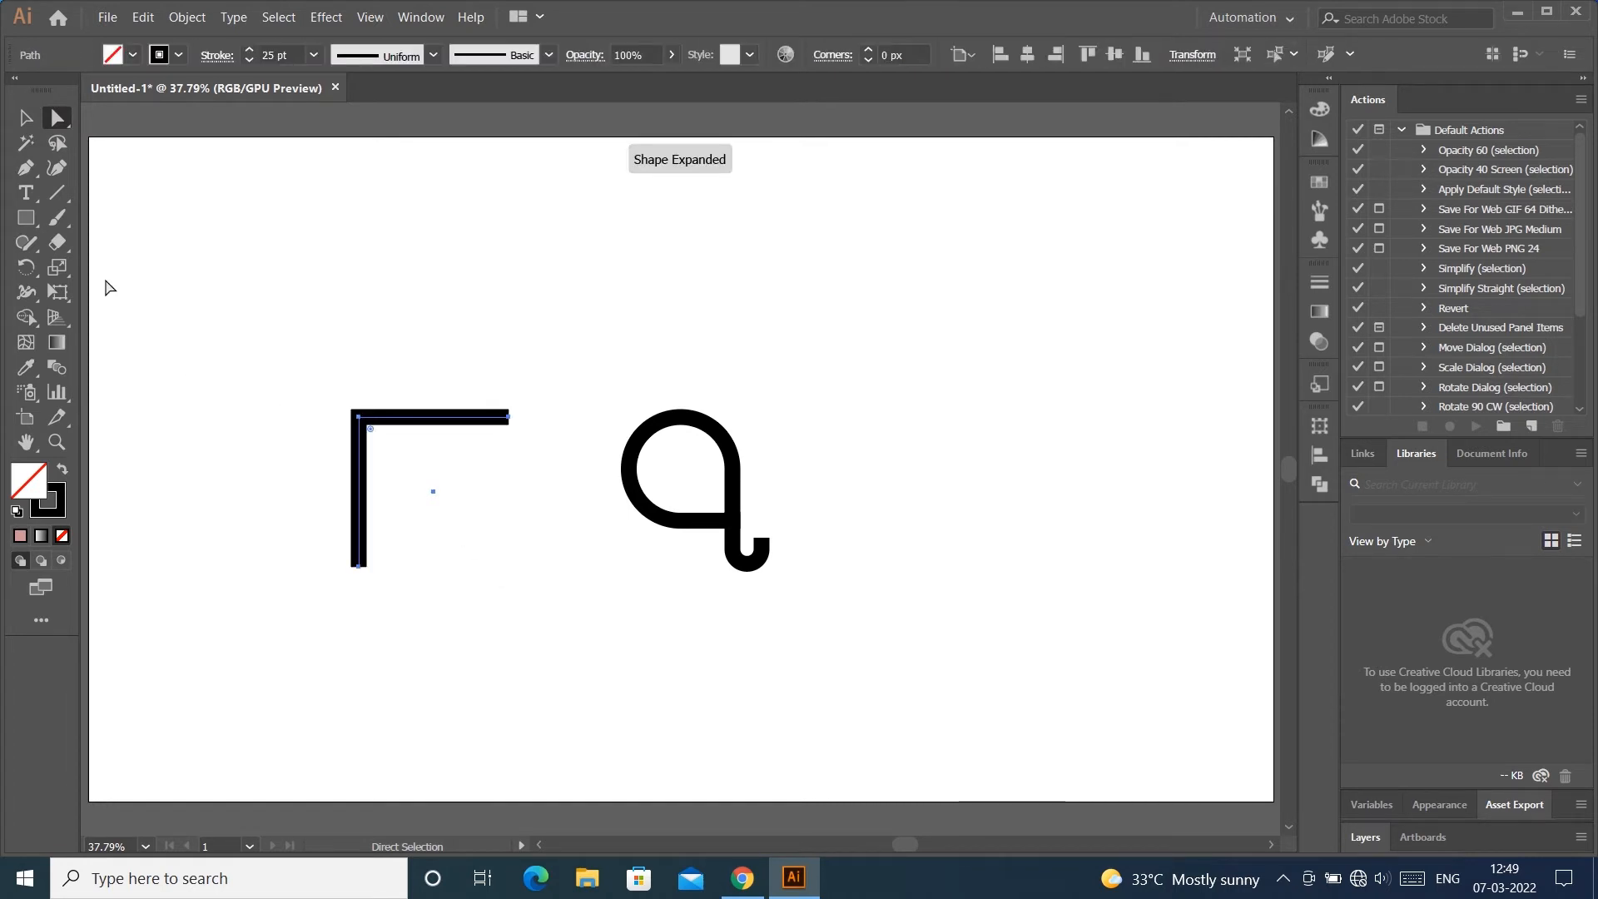
# Step: Move the two-sided open path so that its top line's right end meets the middle of the teardrop's left edge
pyautogui.click(25, 117)
pyautogui.click(465, 420)
pyautogui.moveTo(465, 422); pyautogui.dragTo(586, 474)
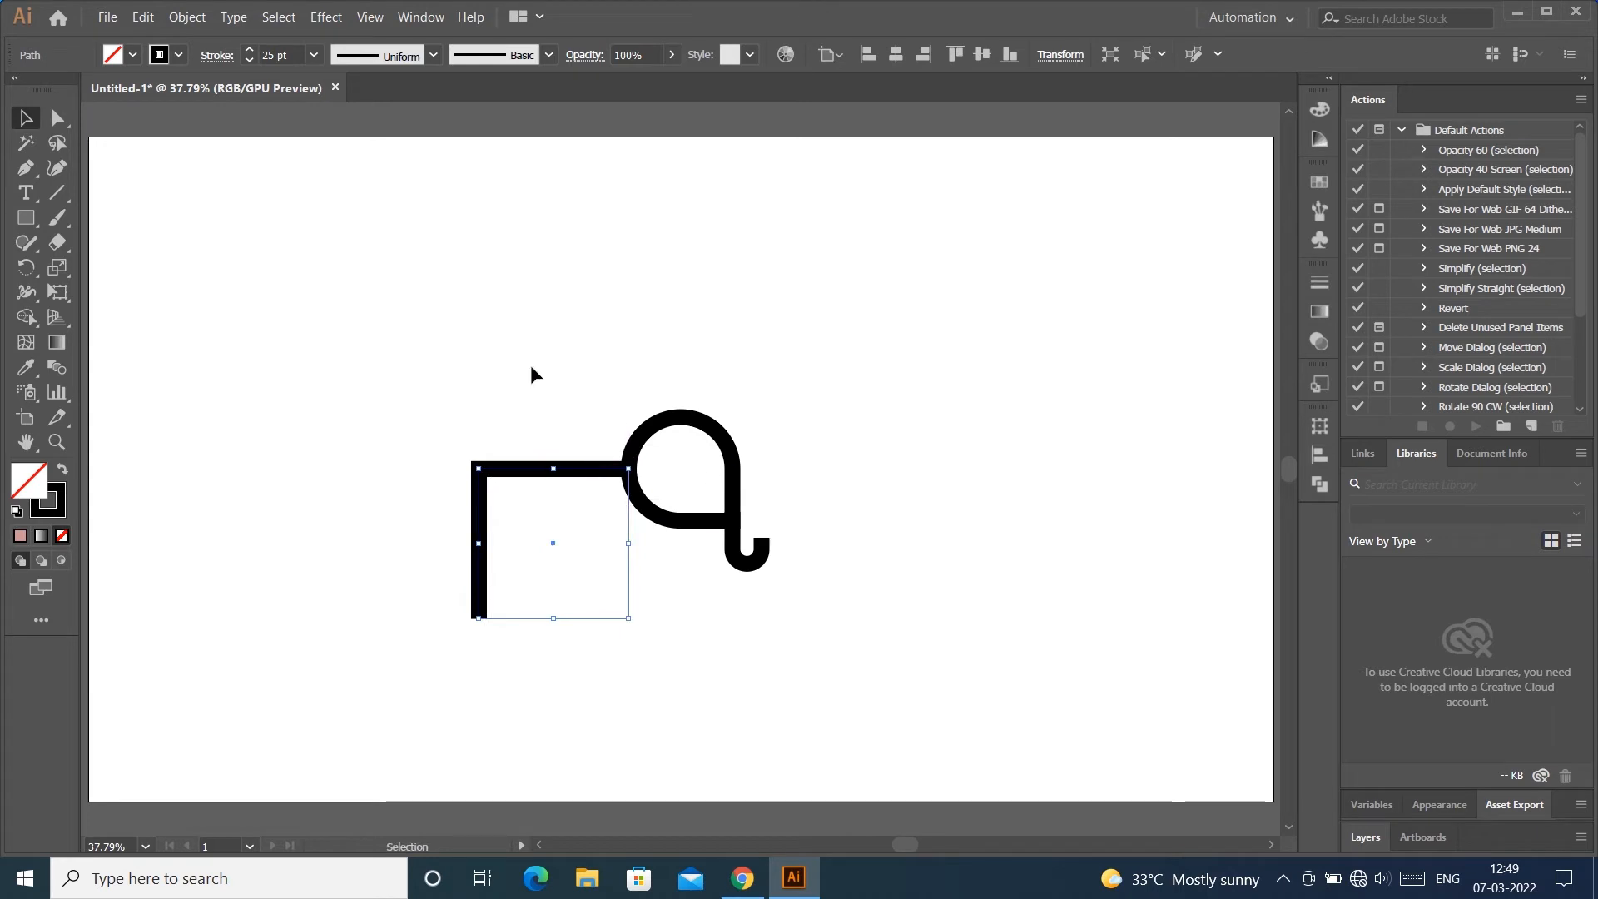
# Step: Round the open path's upper-left corner to a radius of about 94 px
pyautogui.click(55, 117)
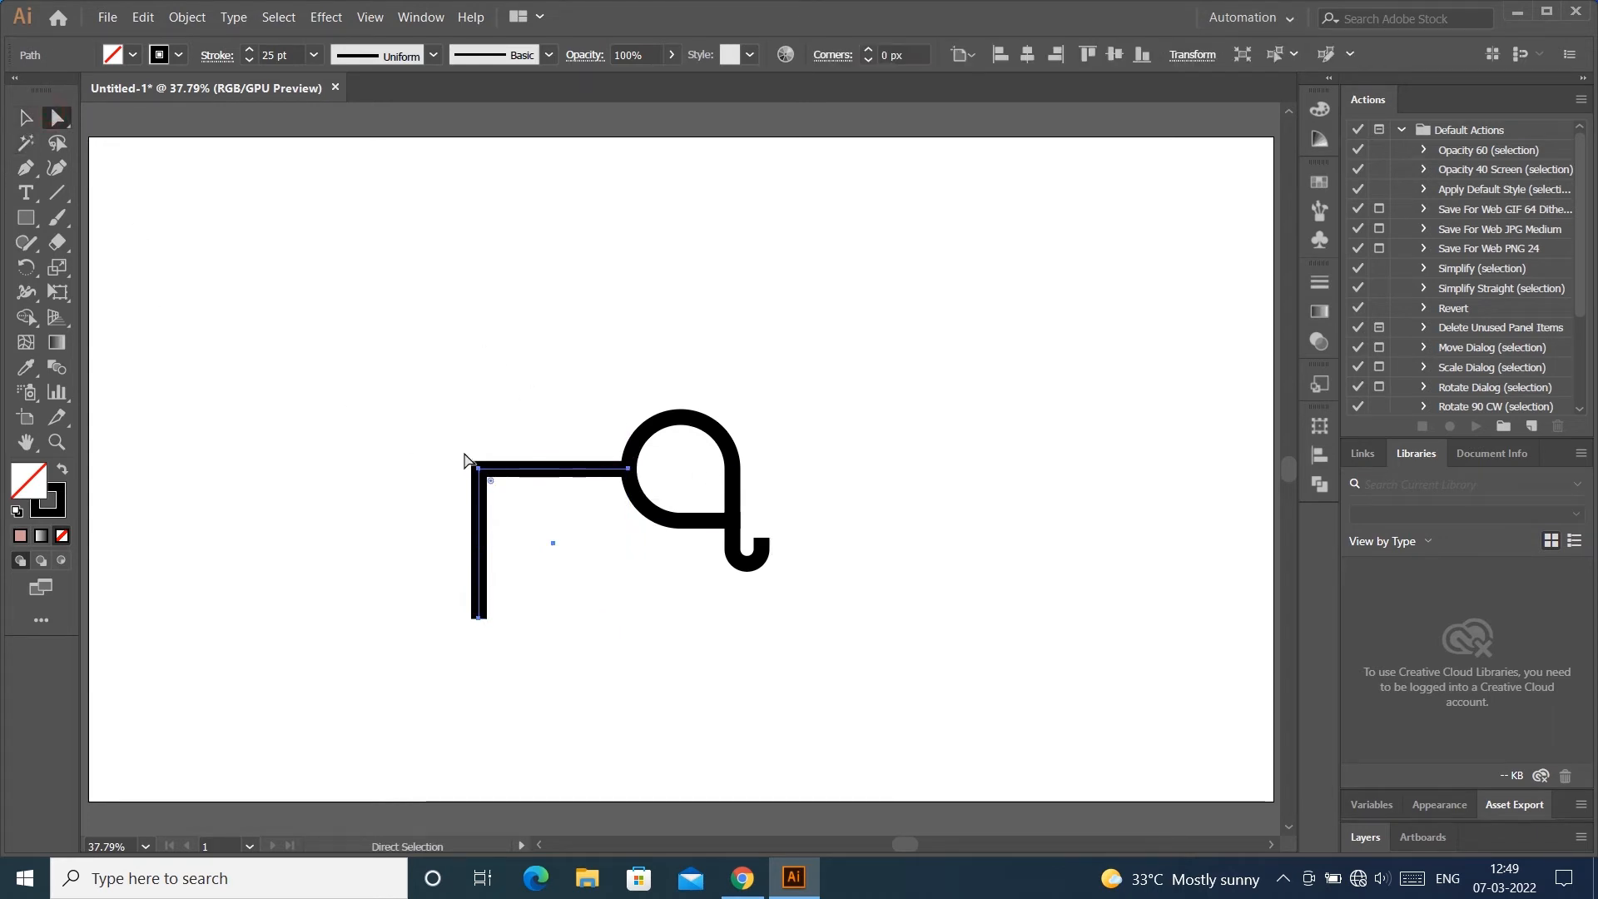
pyautogui.moveTo(491, 490); pyautogui.dragTo(548, 519)
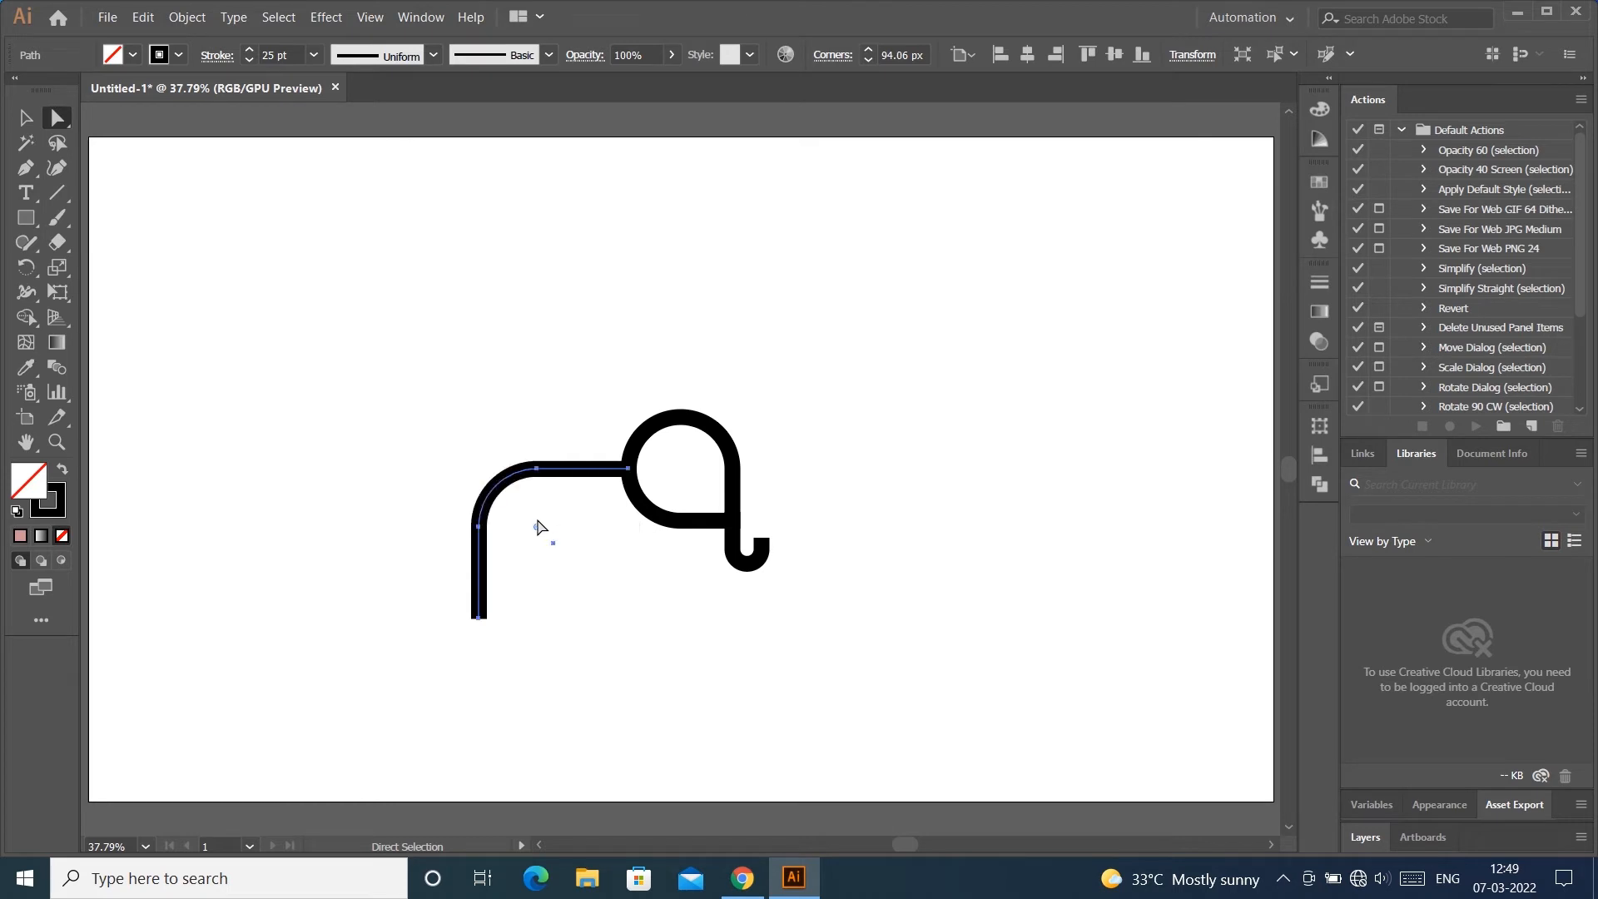
pyautogui.click(25, 124)
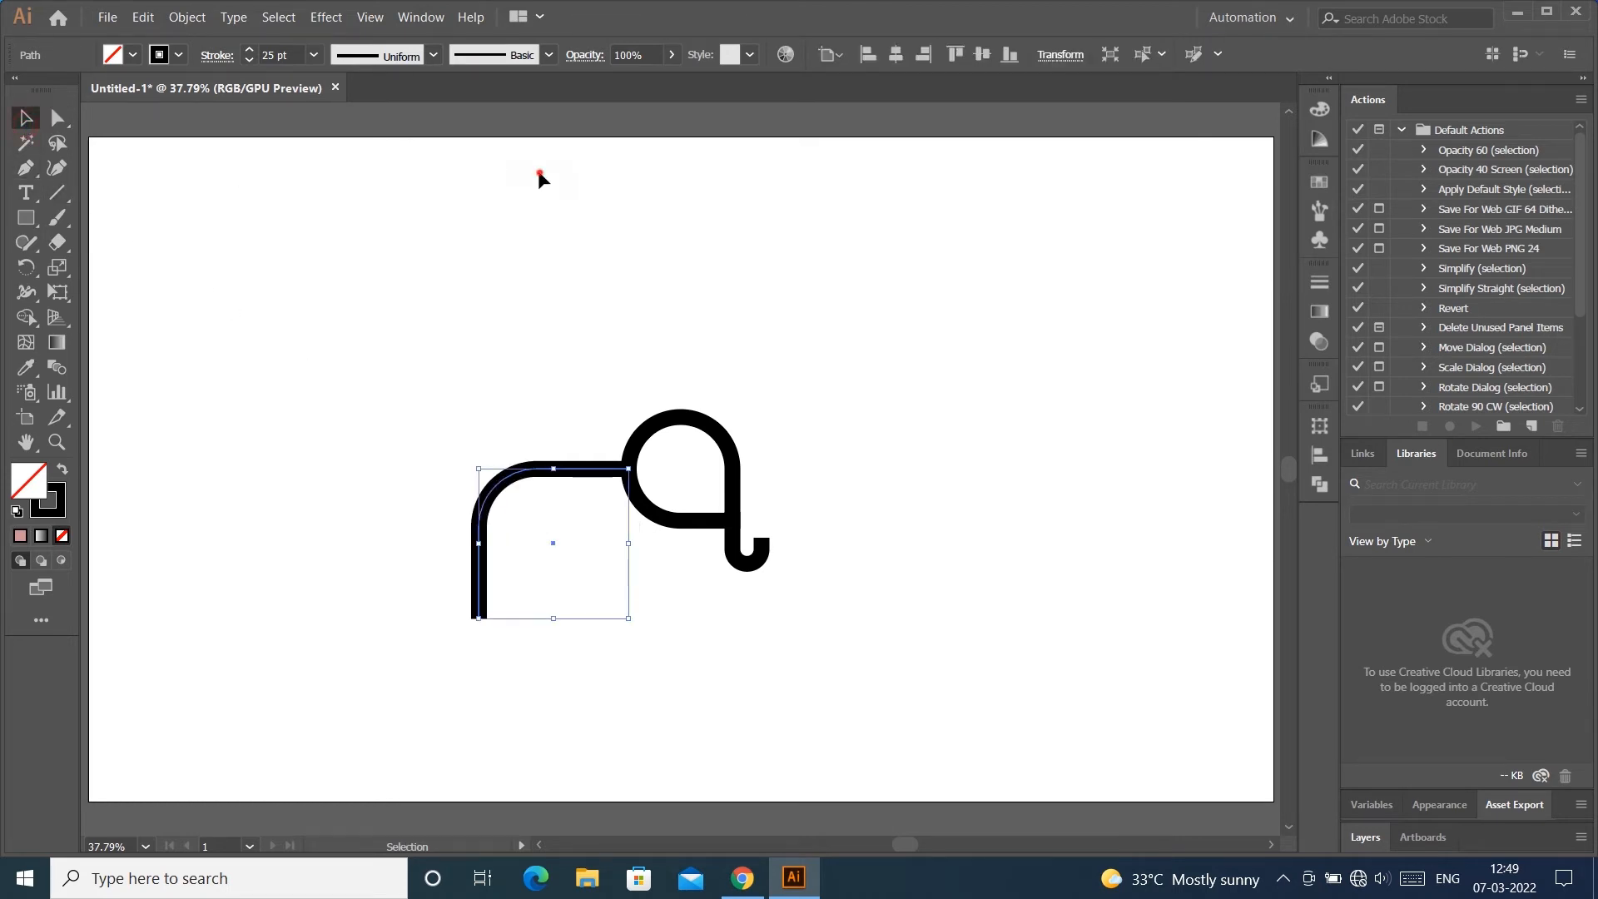
pyautogui.click(538, 175)
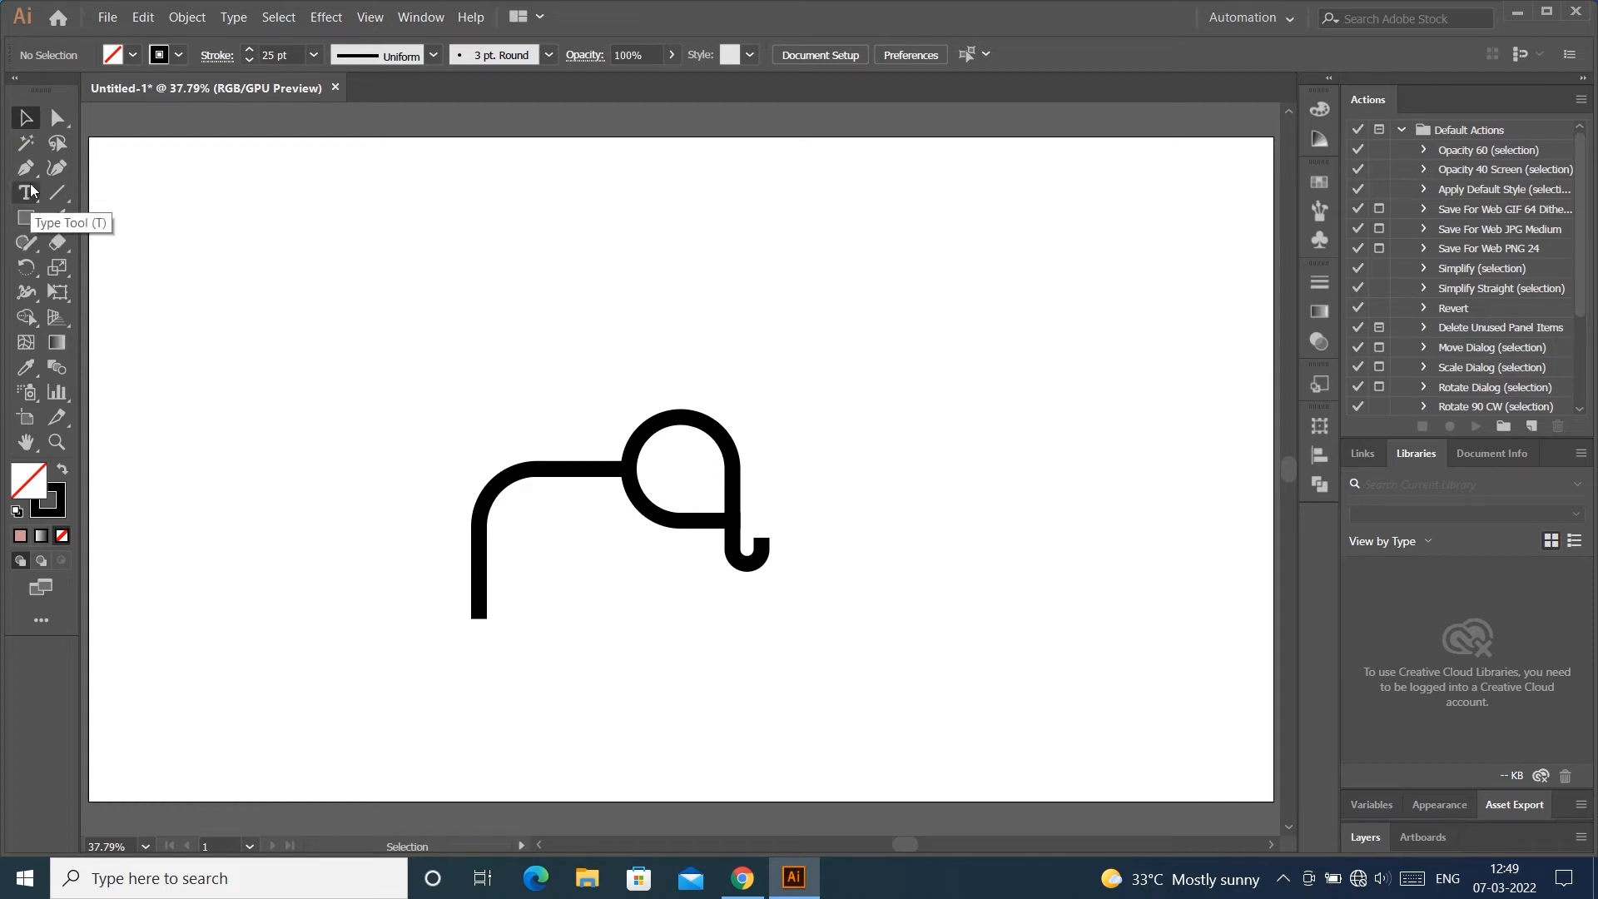
# Step: Draw an unfilled circle with the Ellipse tool below the open path, between its vertical leg and the hook
pyautogui.click(30, 223)
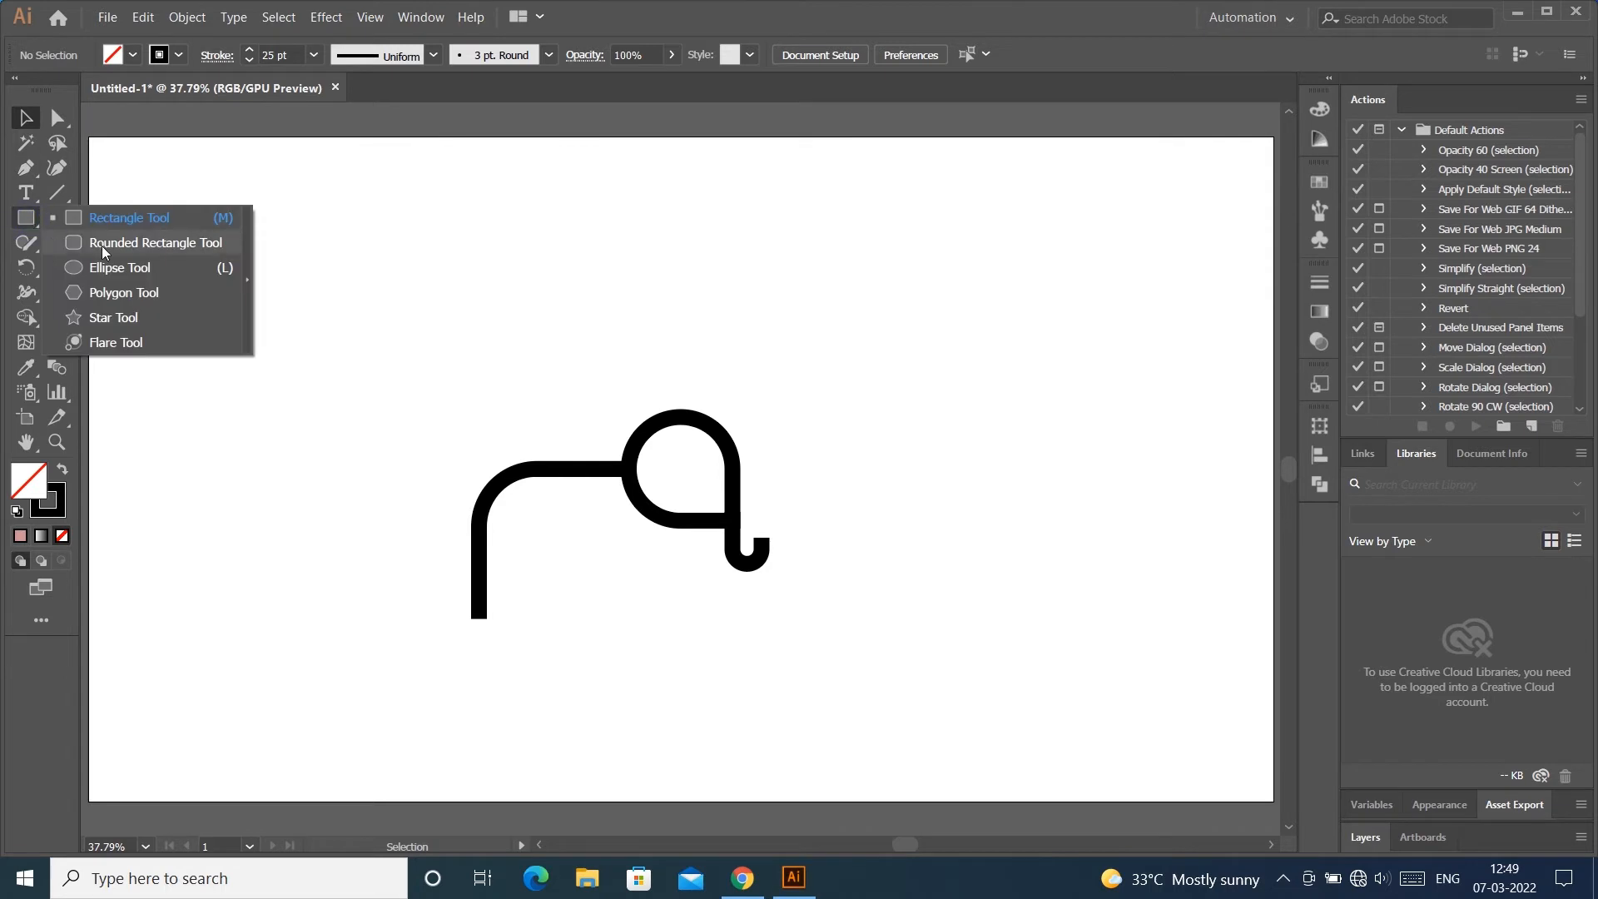
pyautogui.click(106, 271)
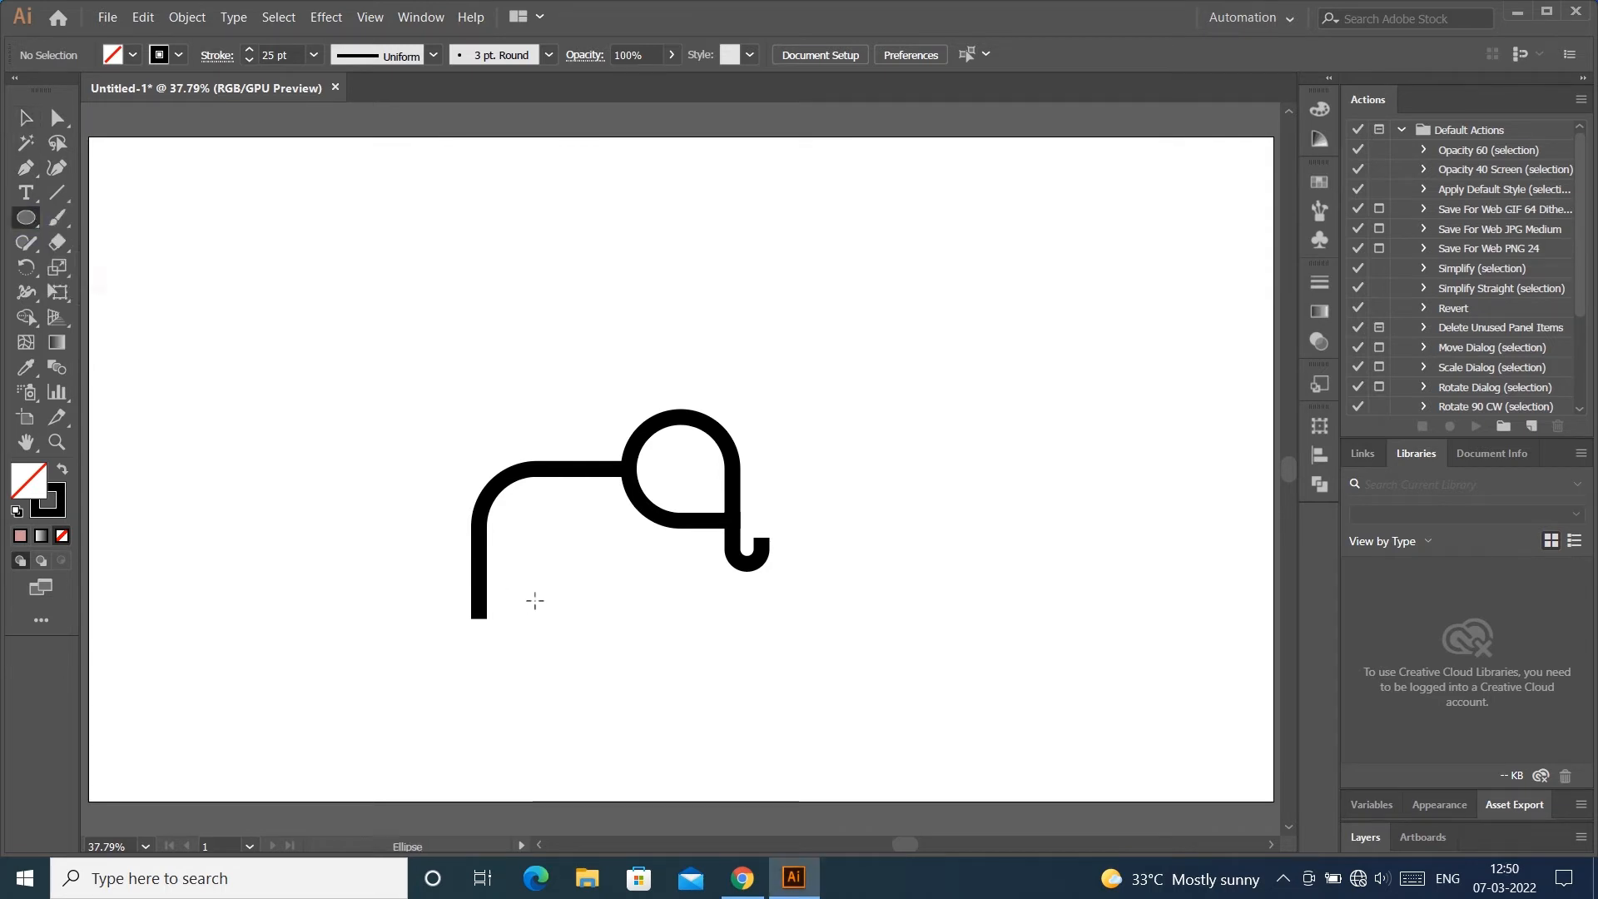
pyautogui.moveTo(535, 618); pyautogui.dragTo(676, 628)
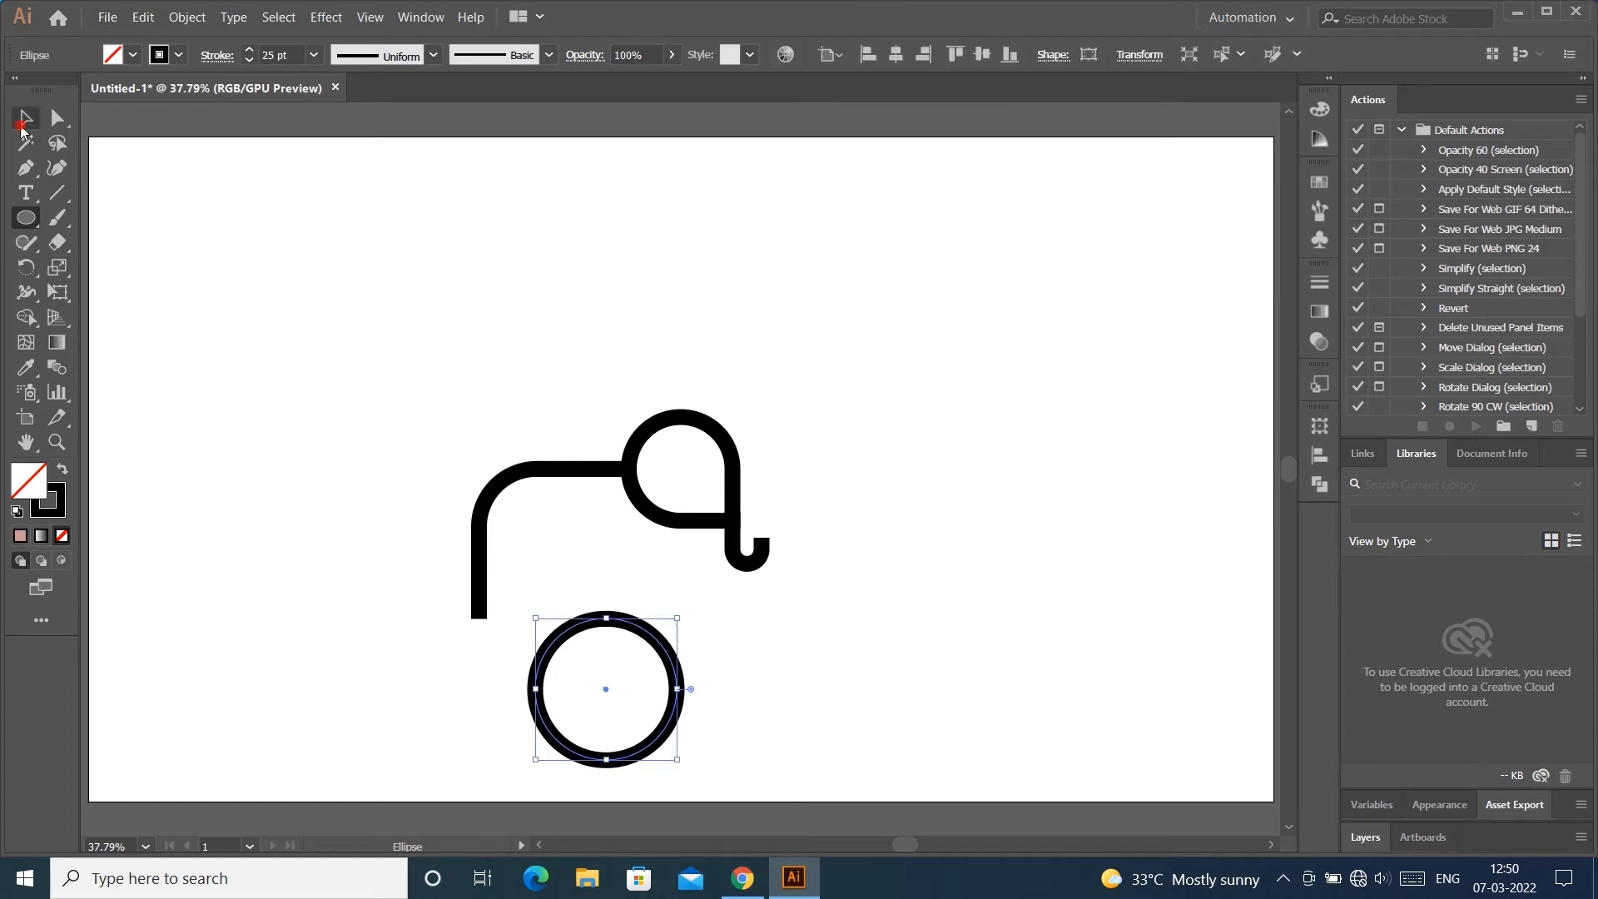
# Step: Scale the circle down proportionally and place it just right of the vertical leg, below the body's top line
pyautogui.click(23, 123)
pyautogui.moveTo(605, 688); pyautogui.dragTo(657, 612)
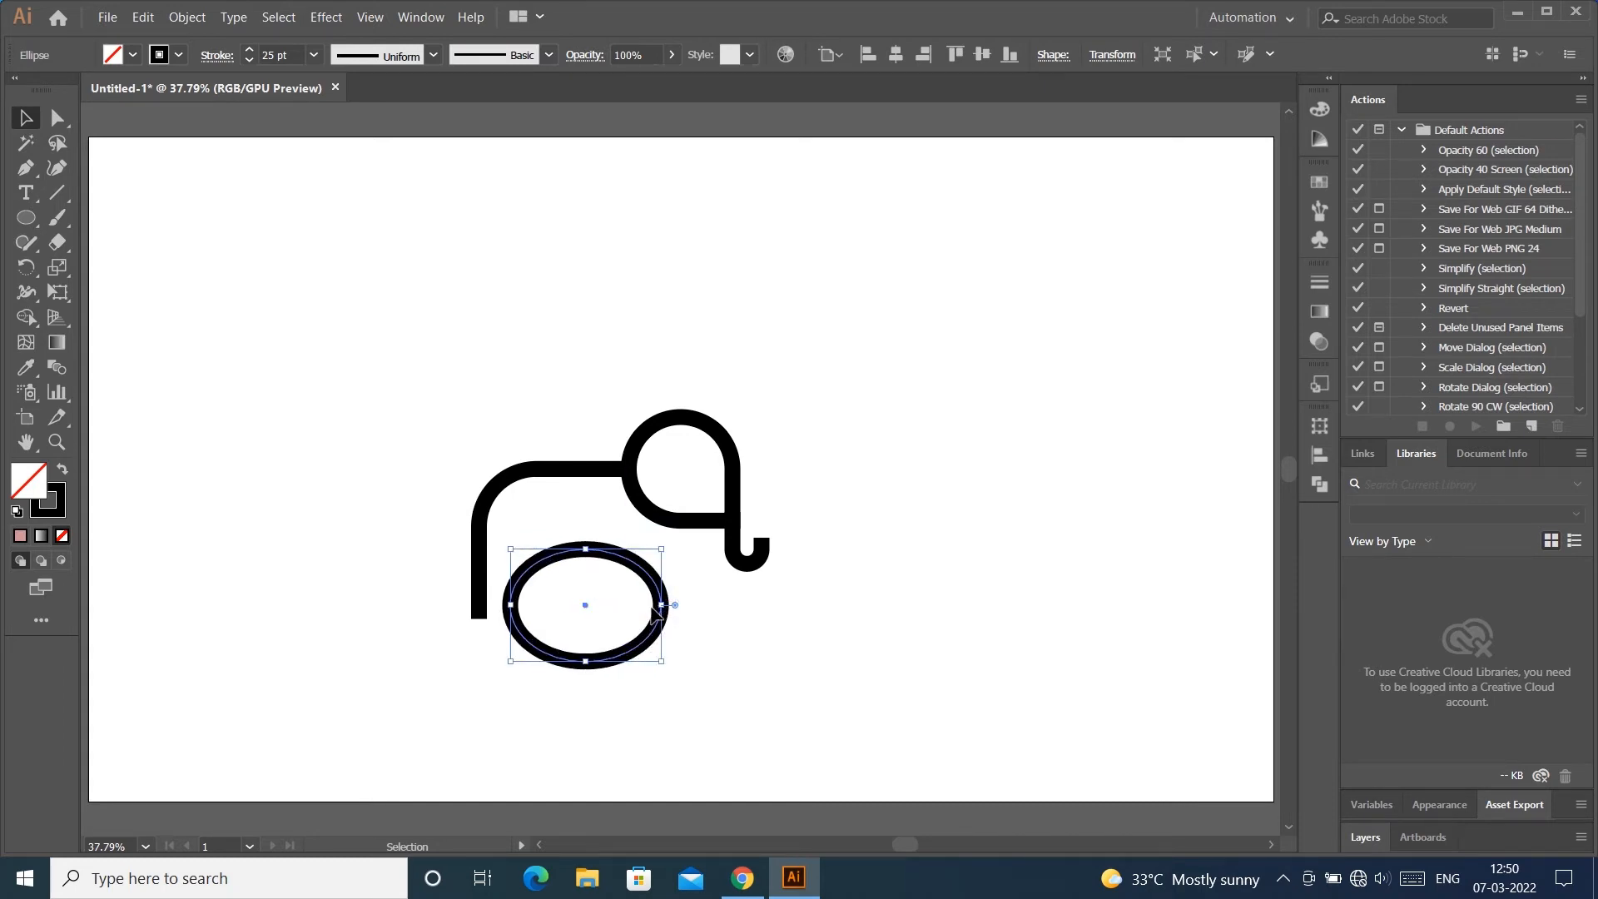
pyautogui.hotkey('ctrl', 'z')
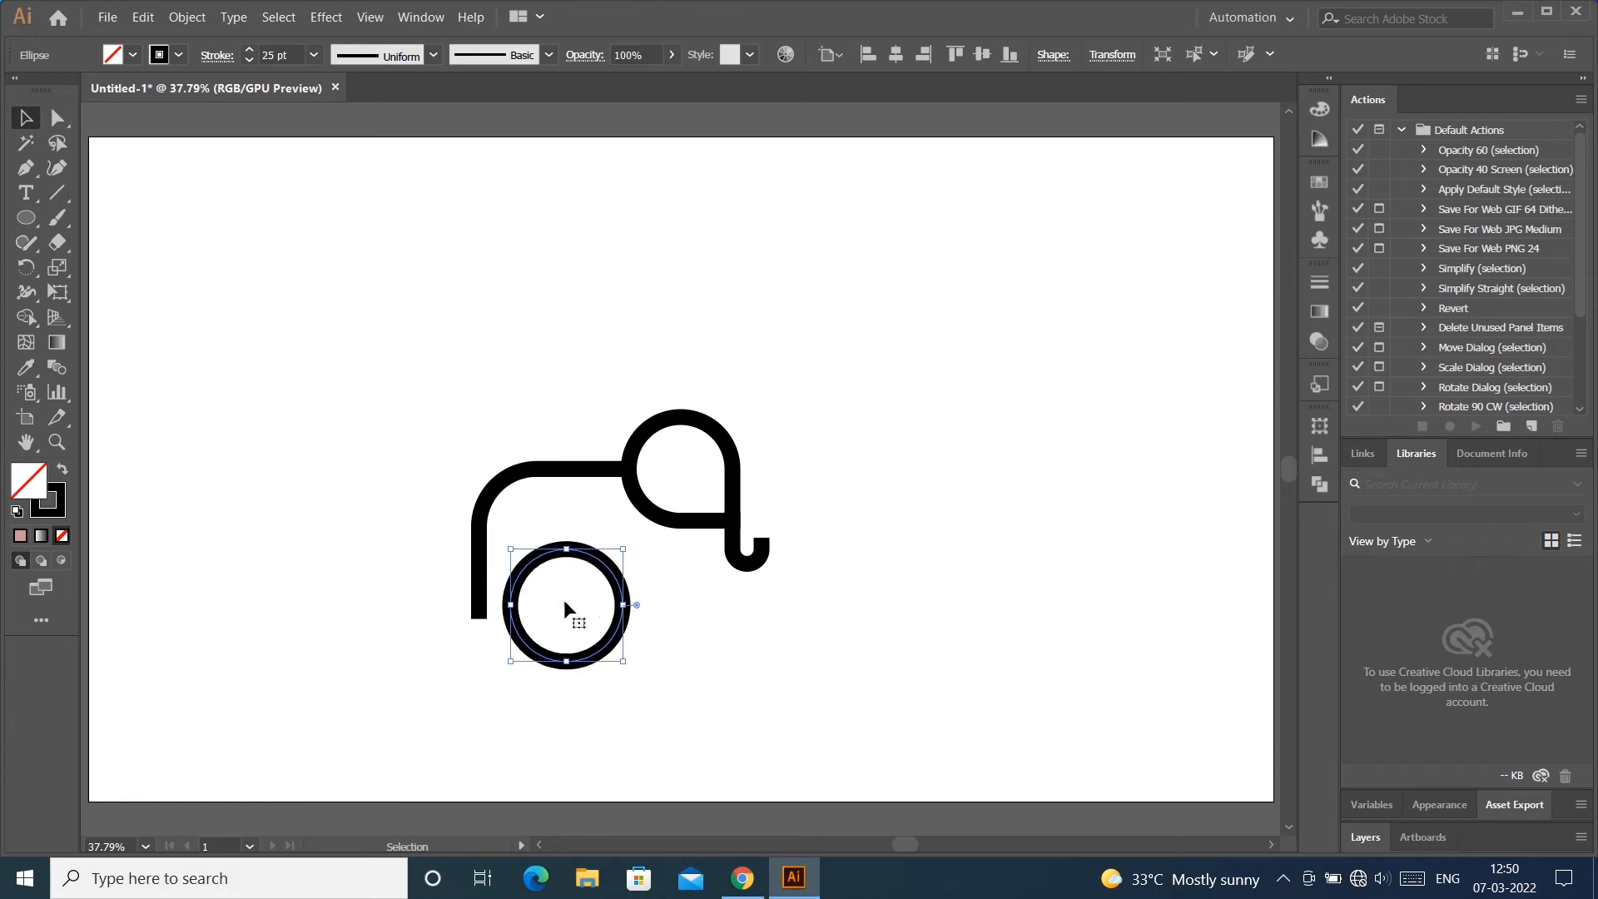
pyautogui.moveTo(564, 602)
pyautogui.mouseDown()
pyautogui.moveTo(583, 602)
pyautogui.moveTo(569, 613)
pyautogui.mouseUp()
pyautogui.click(613, 605)
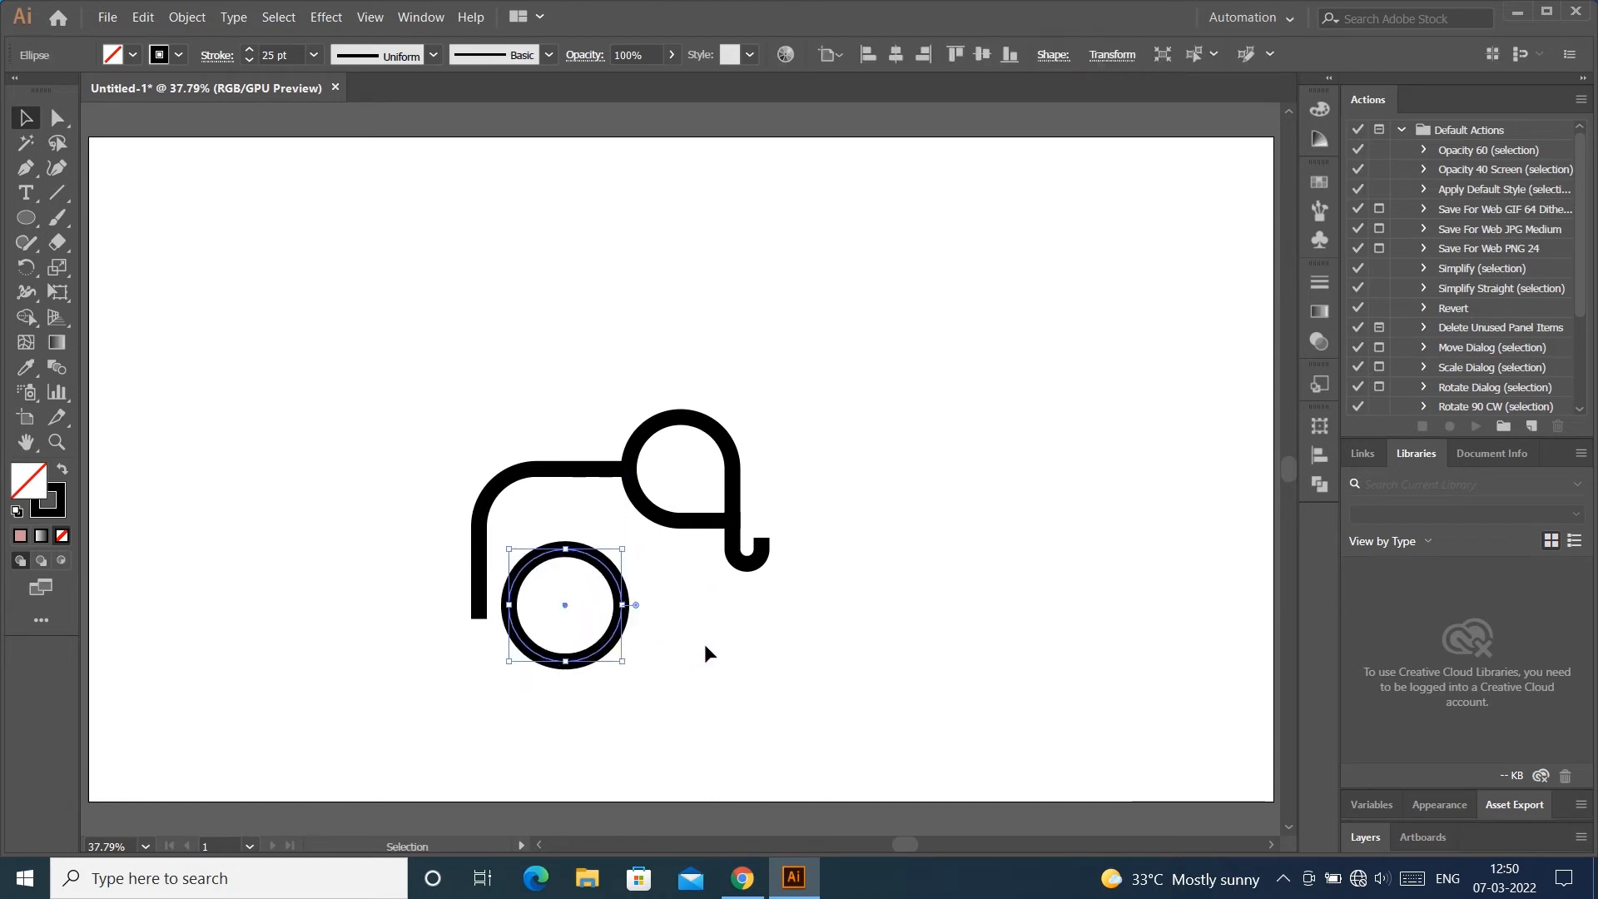
pyautogui.click(703, 646)
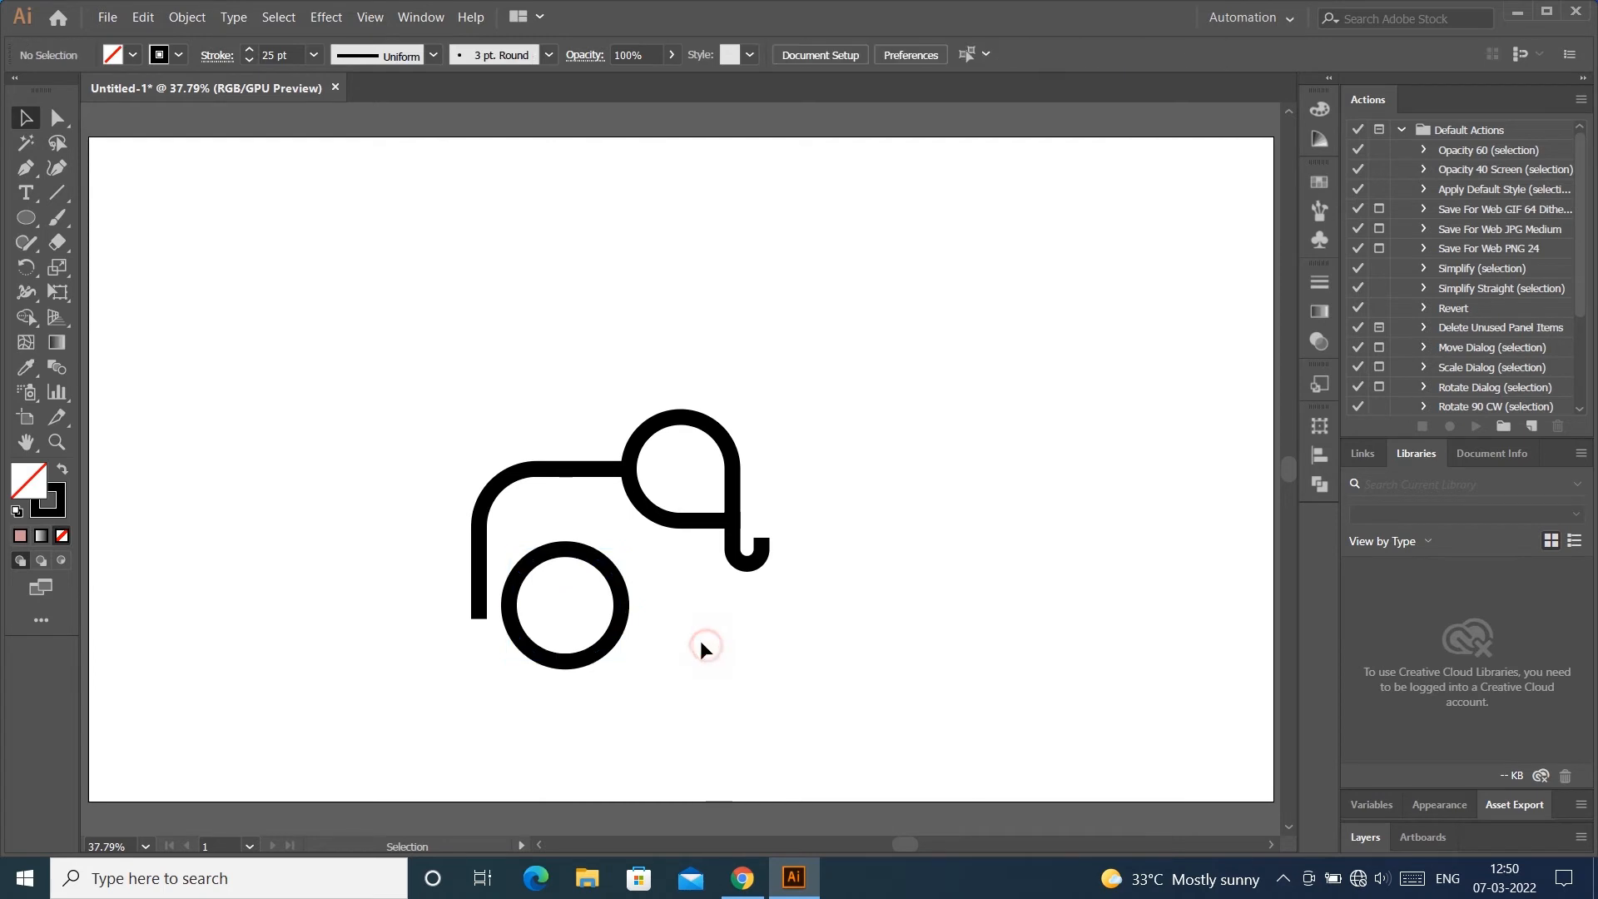
# Step: Delete the circle's bottom anchor point, leaving only its upper half as an arch
pyautogui.click(618, 625)
pyautogui.click(60, 121)
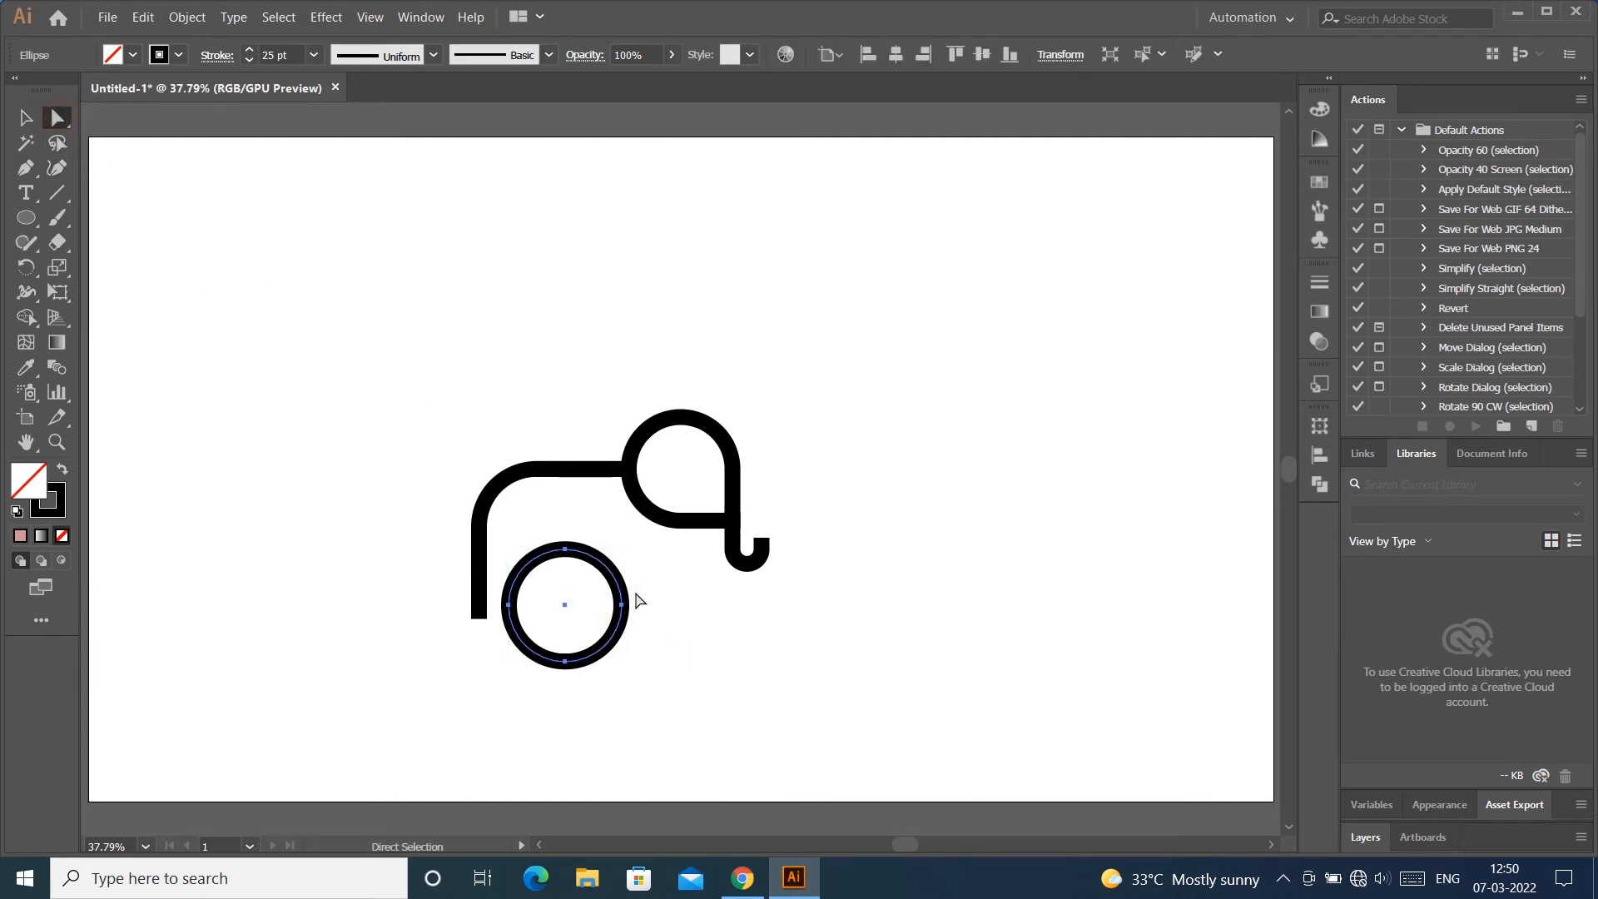
pyautogui.click(565, 662)
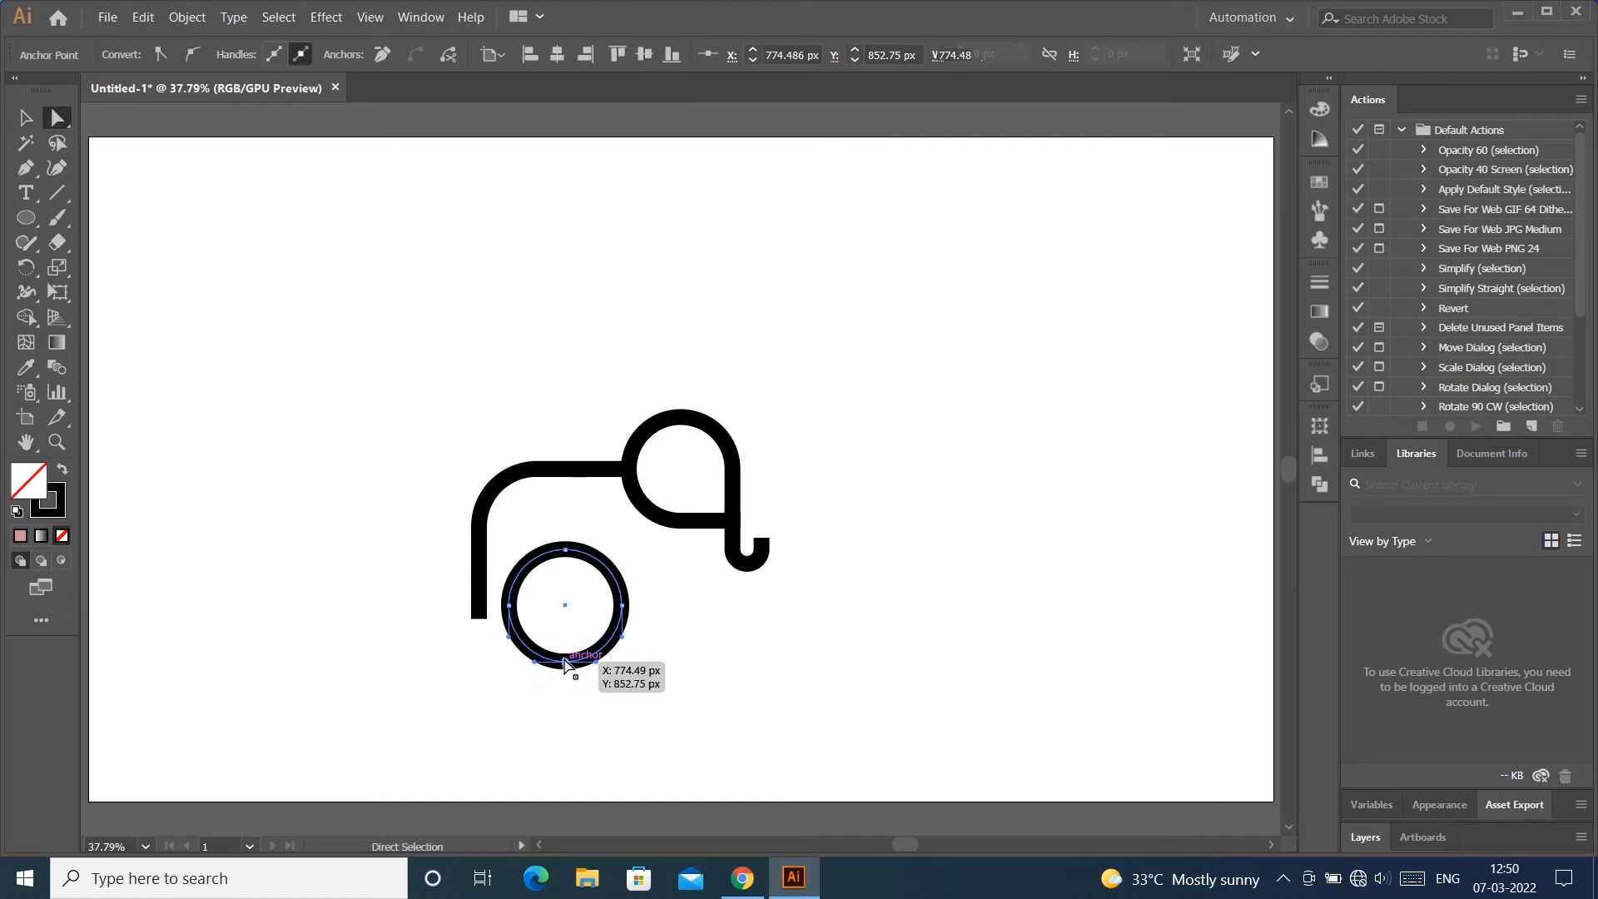
pyautogui.press('Delete')
pyautogui.click(26, 118)
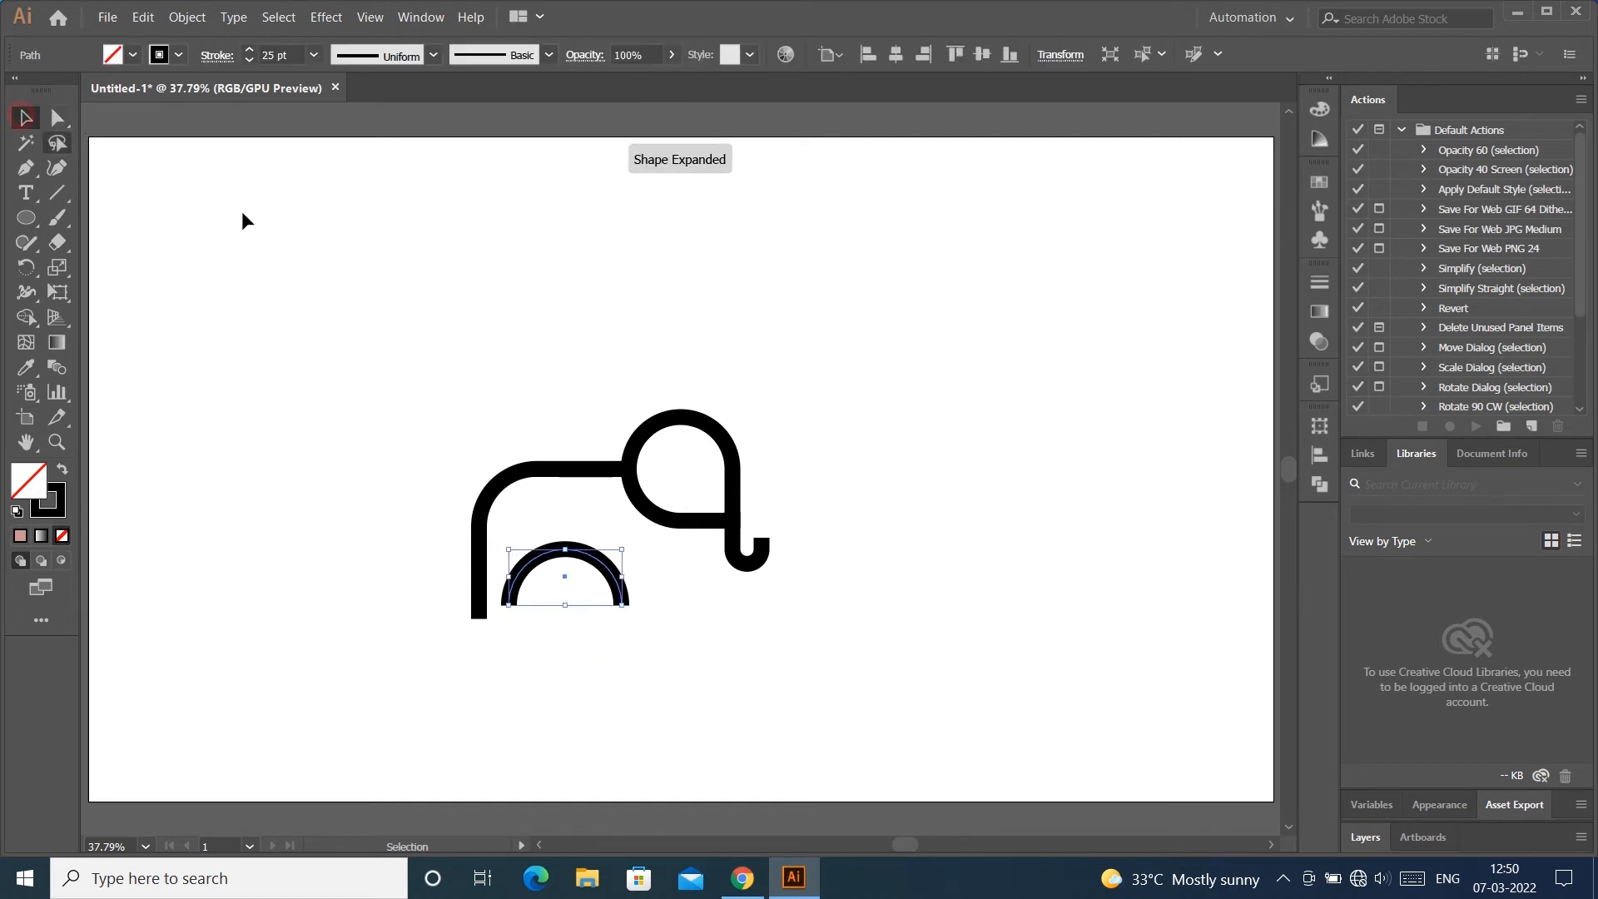
# Step: Move the arch so that its open ends are level with the lower end of the vertical leg
pyautogui.click(572, 630)
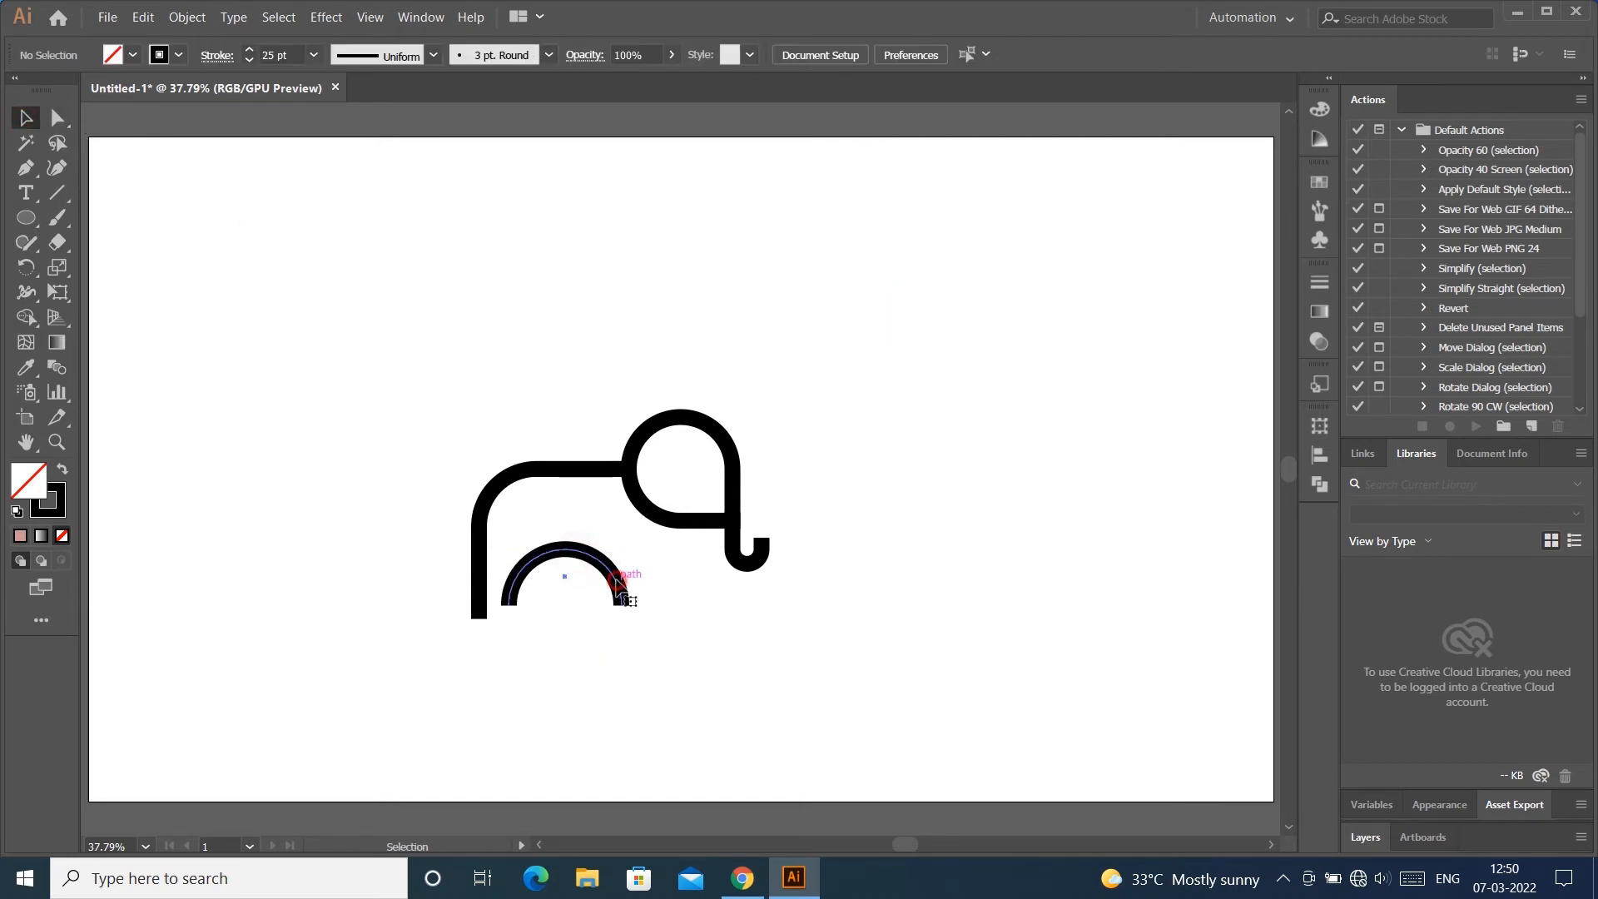
pyautogui.moveTo(567, 580); pyautogui.dragTo(571, 586)
pyautogui.click(681, 658)
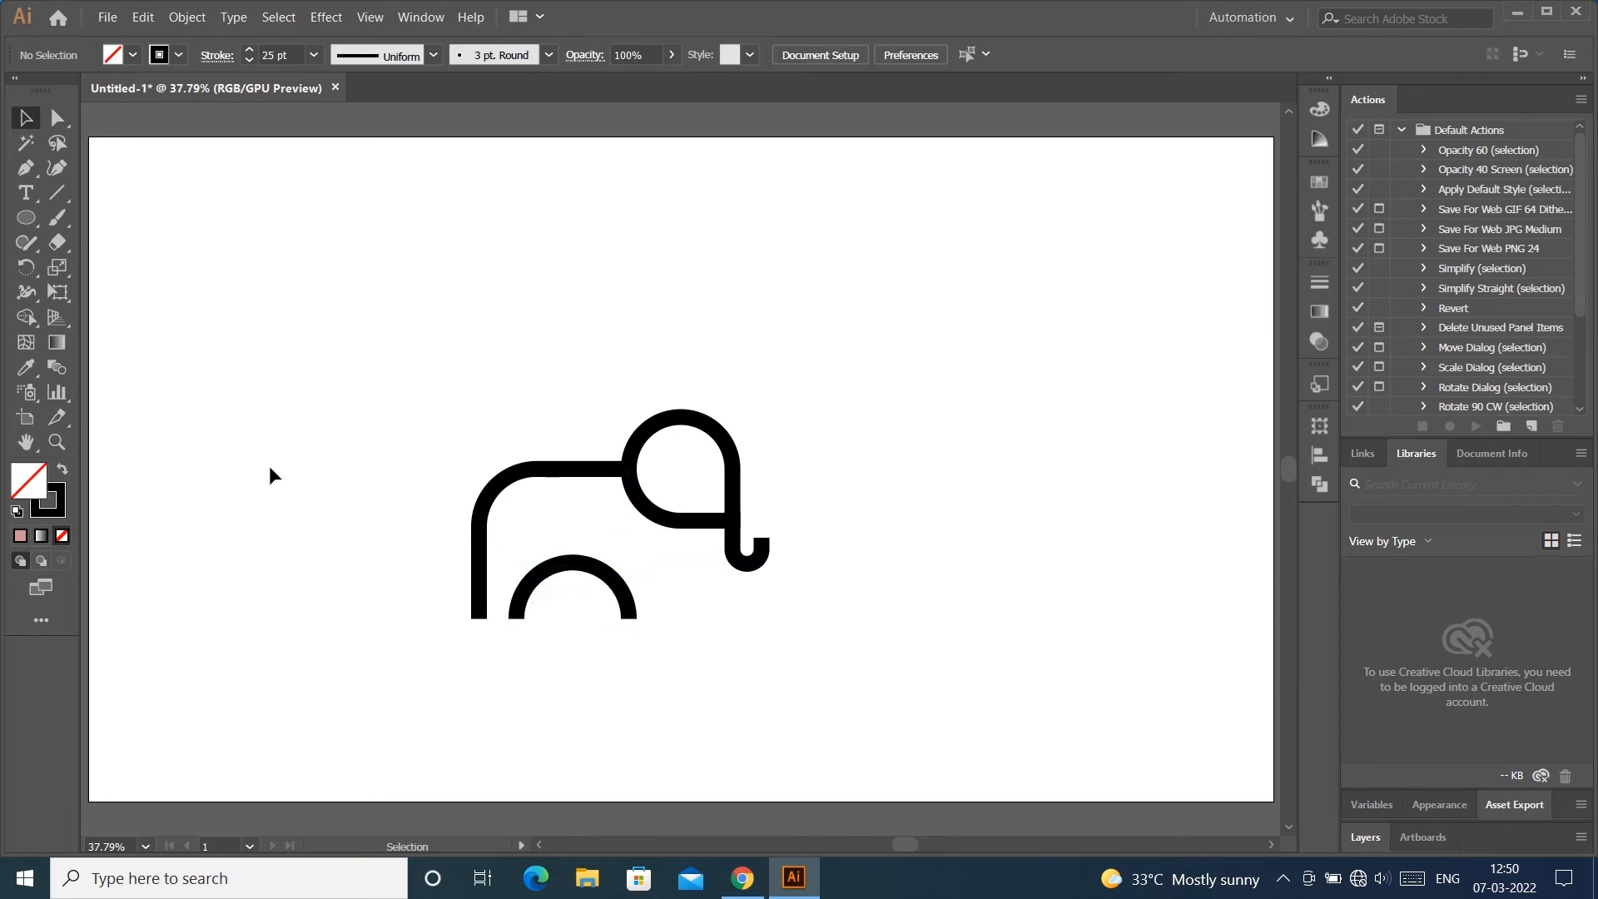
# Step: Draw a straight vertical front leg with the Pen tool from the arch's baseline up to the head's bottom anchor point
pyautogui.press('p')
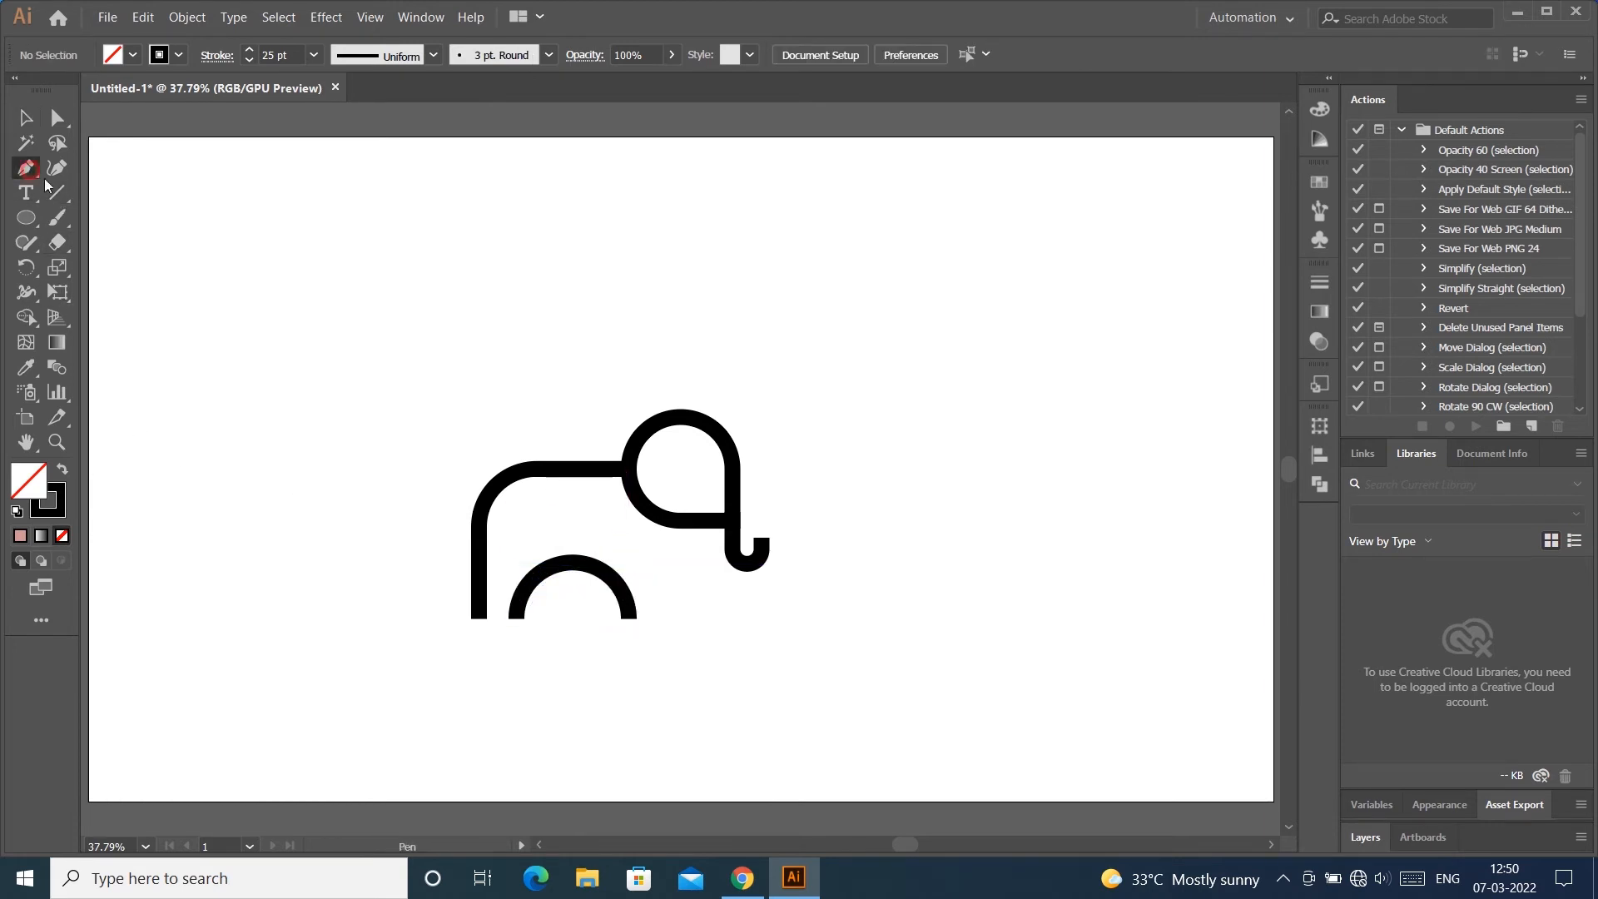
pyautogui.click(681, 617)
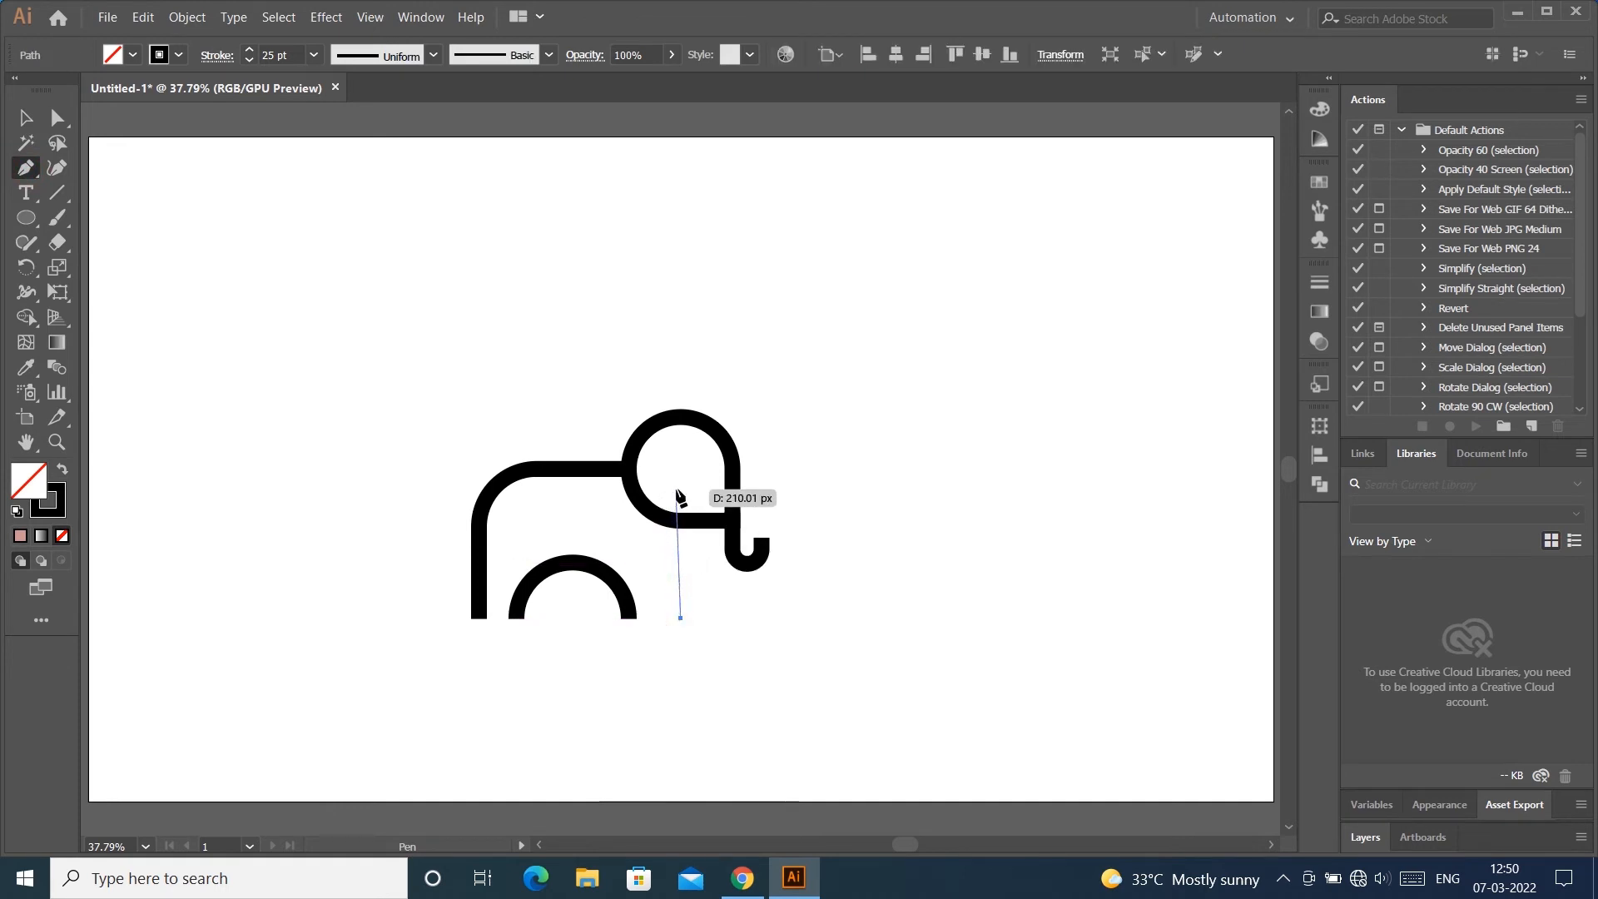
pyautogui.click(680, 522)
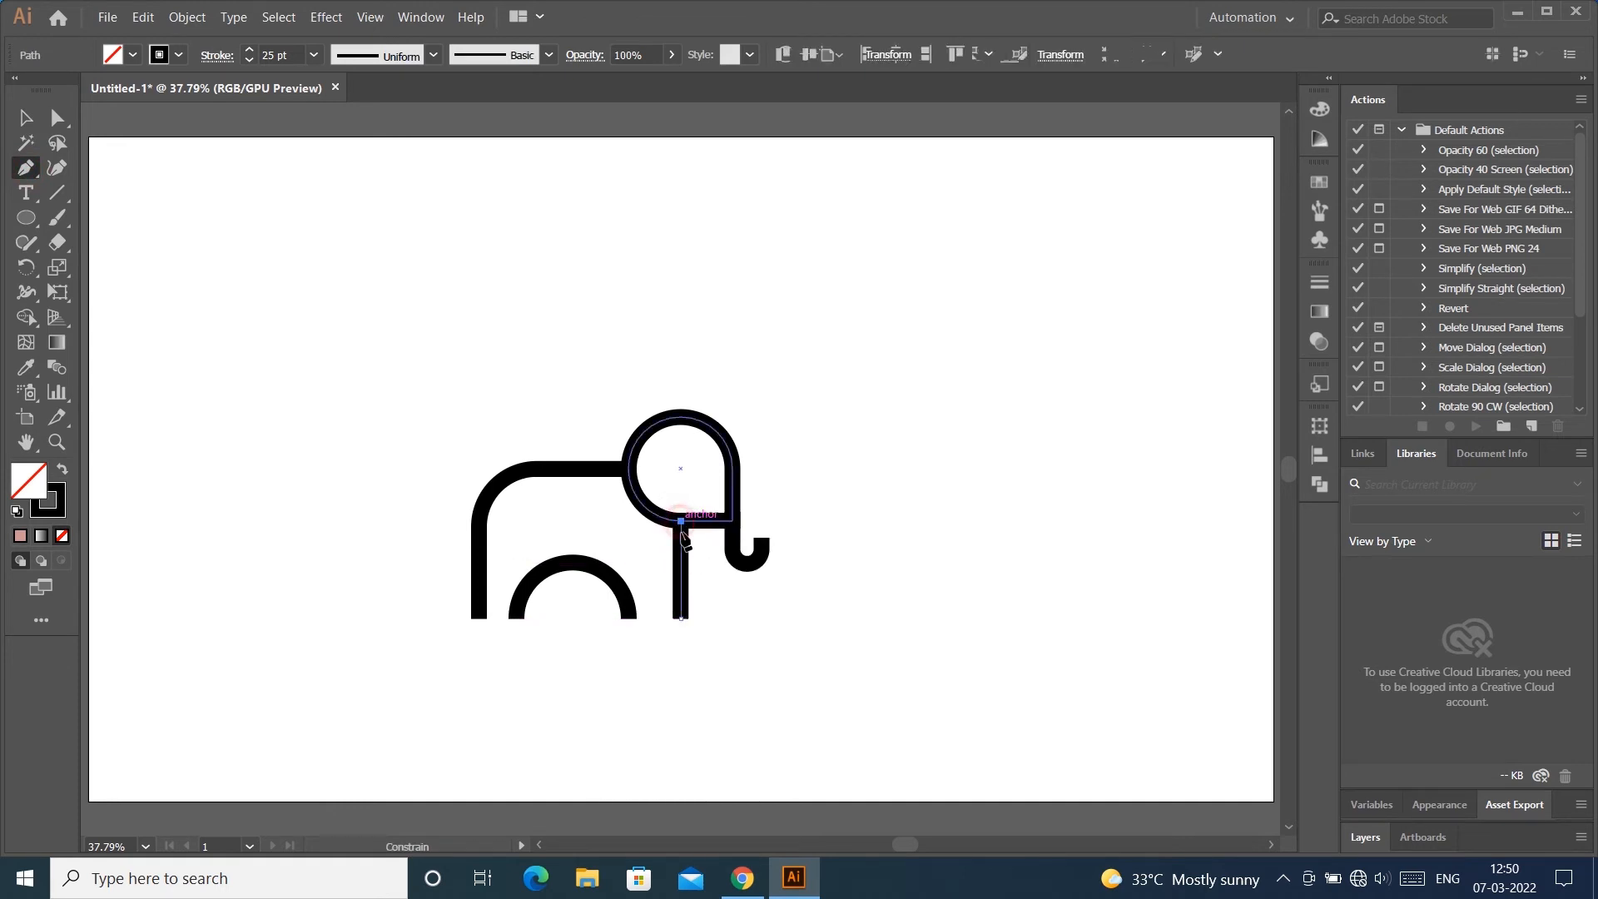
pyautogui.press('v')
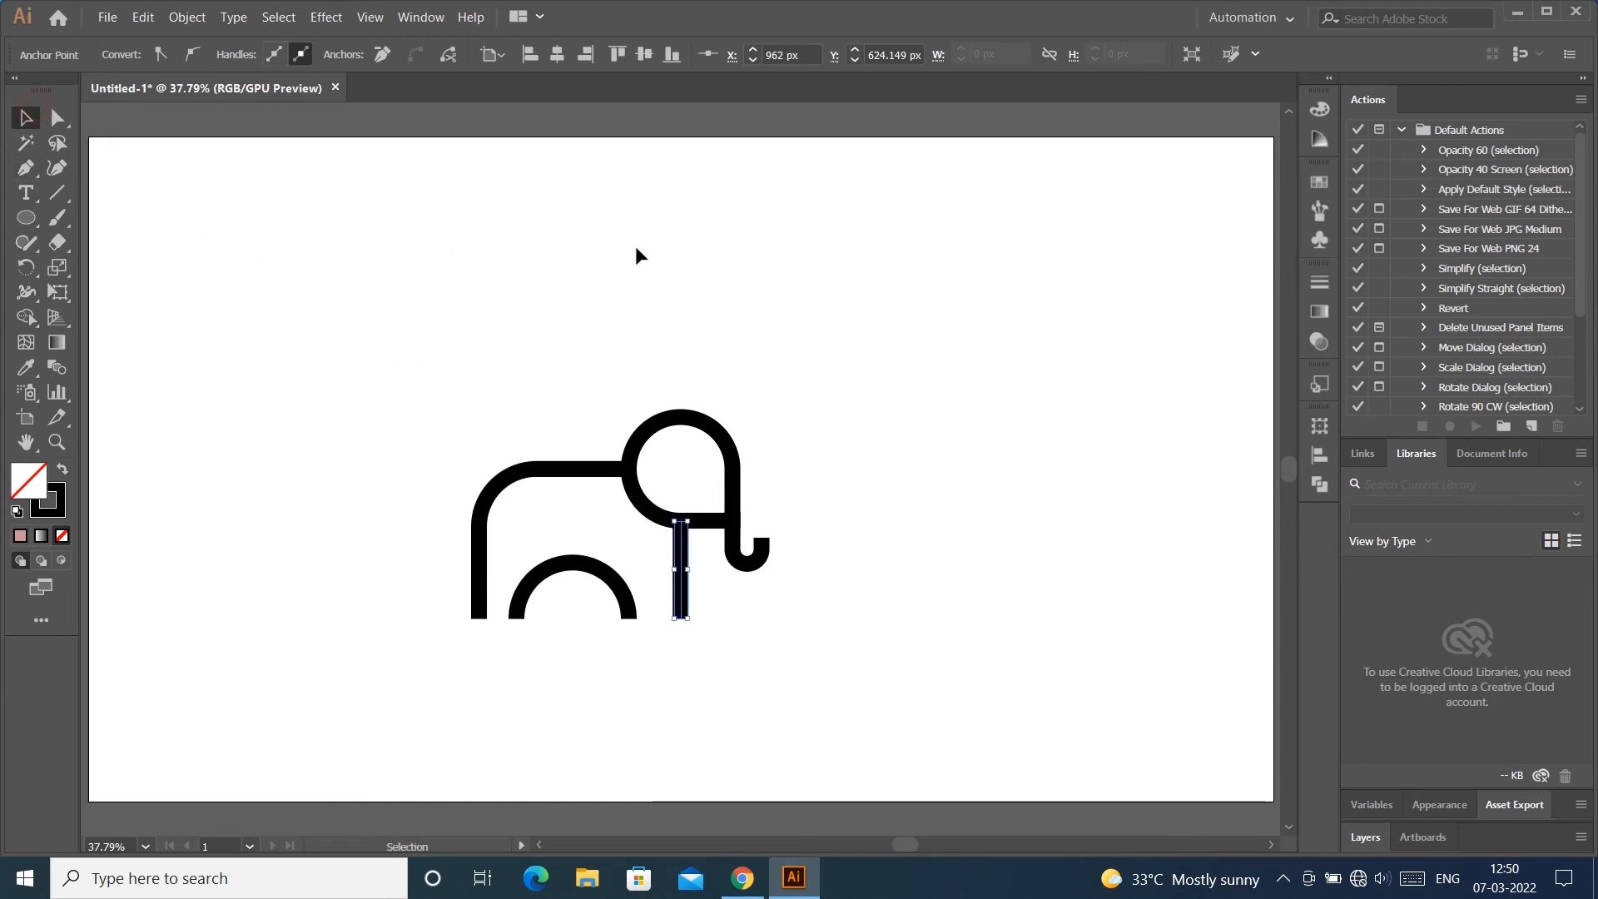
pyautogui.click(639, 247)
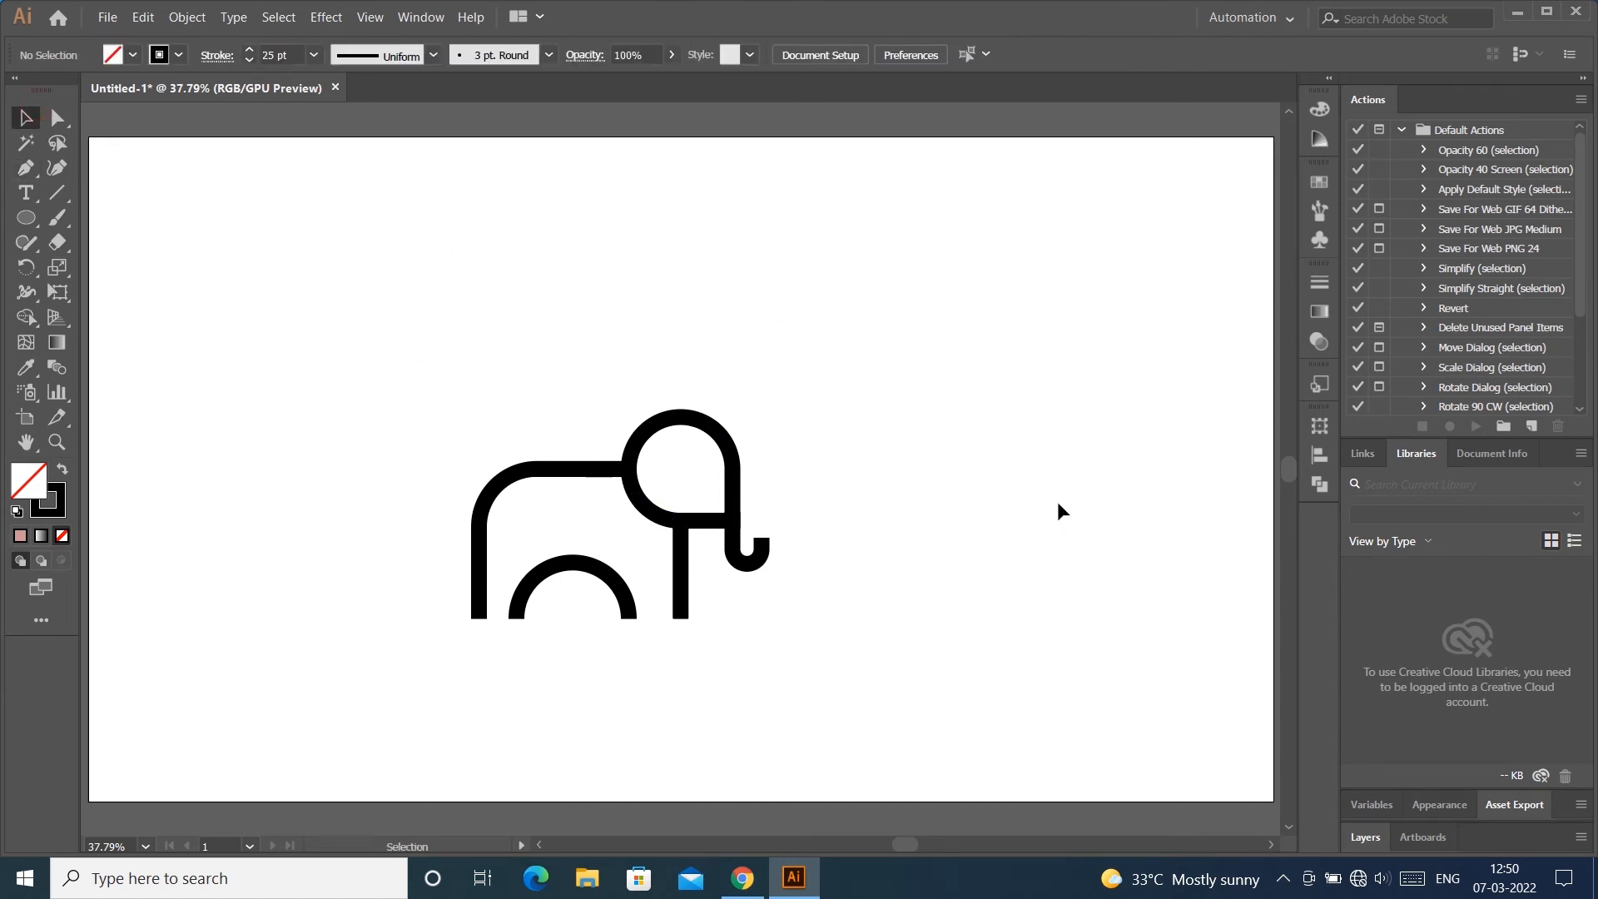
# Step: Draw a small circle with the Ellipse tool above the head and reduce its stroke to 11 pt
pyautogui.moveTo(25, 223); pyautogui.dragTo(75, 268)
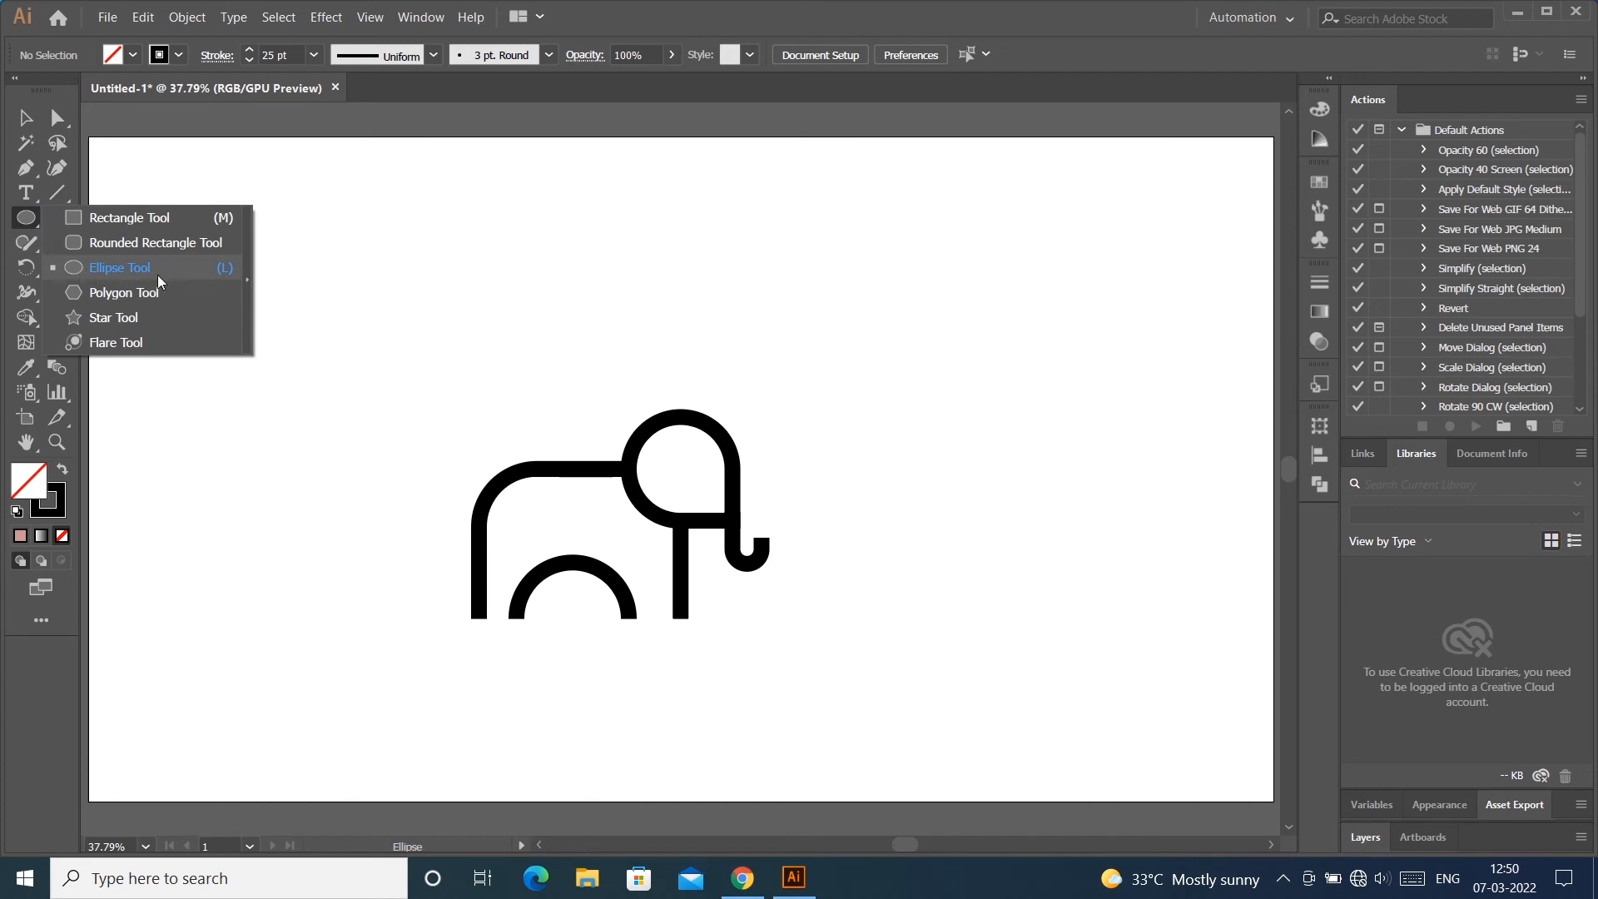
pyautogui.click(96, 275)
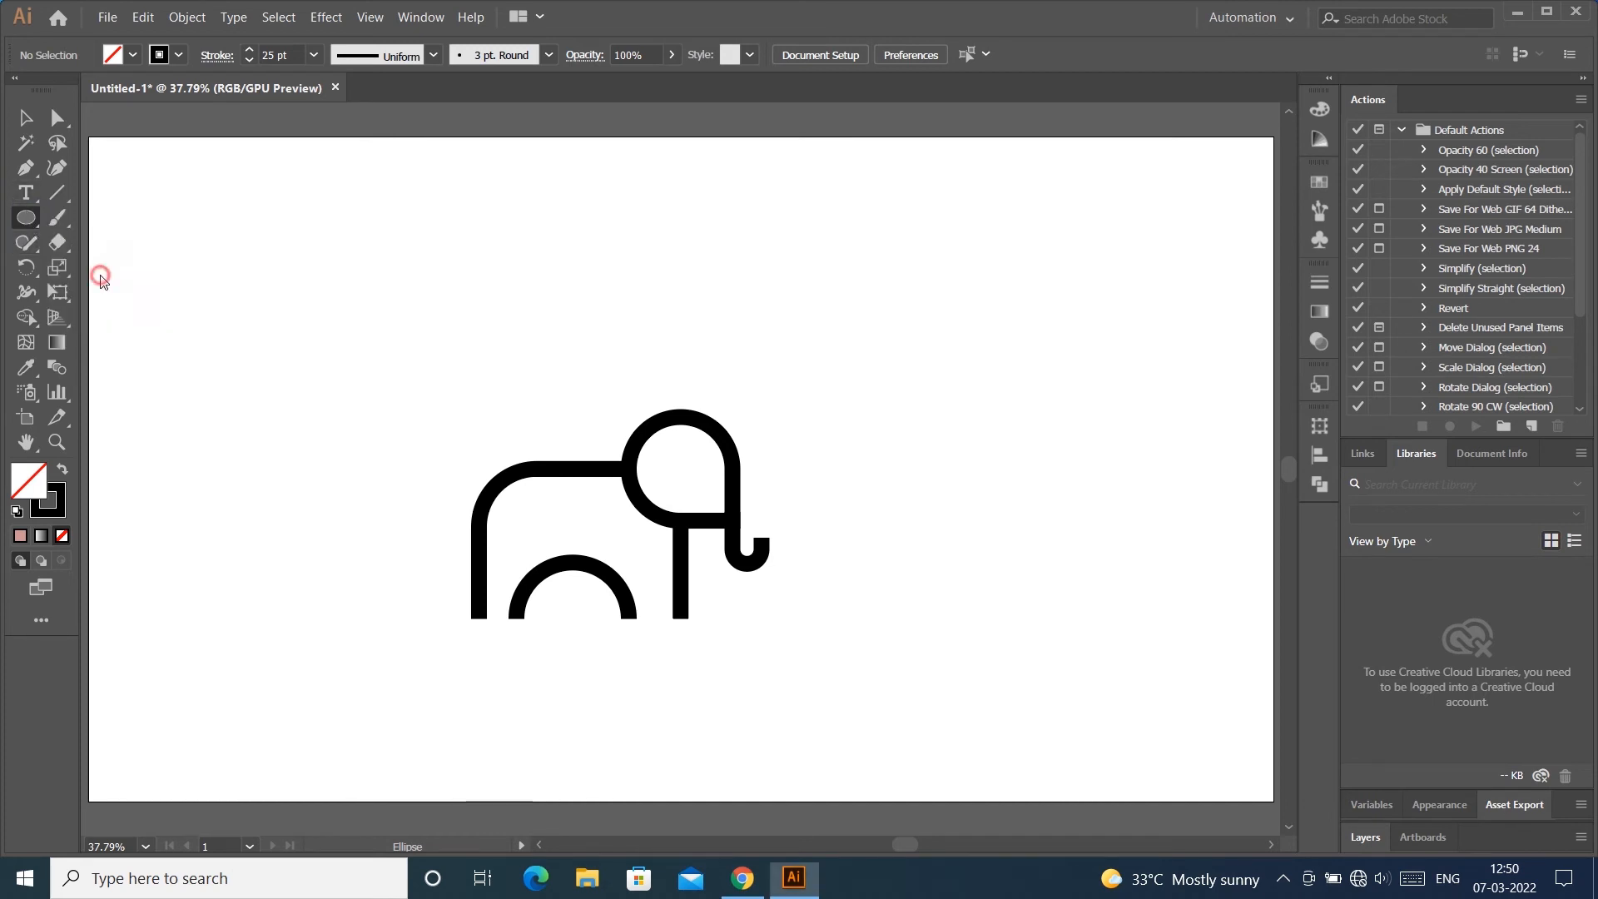
pyautogui.moveTo(663, 280); pyautogui.dragTo(679, 300)
pyautogui.press('v')
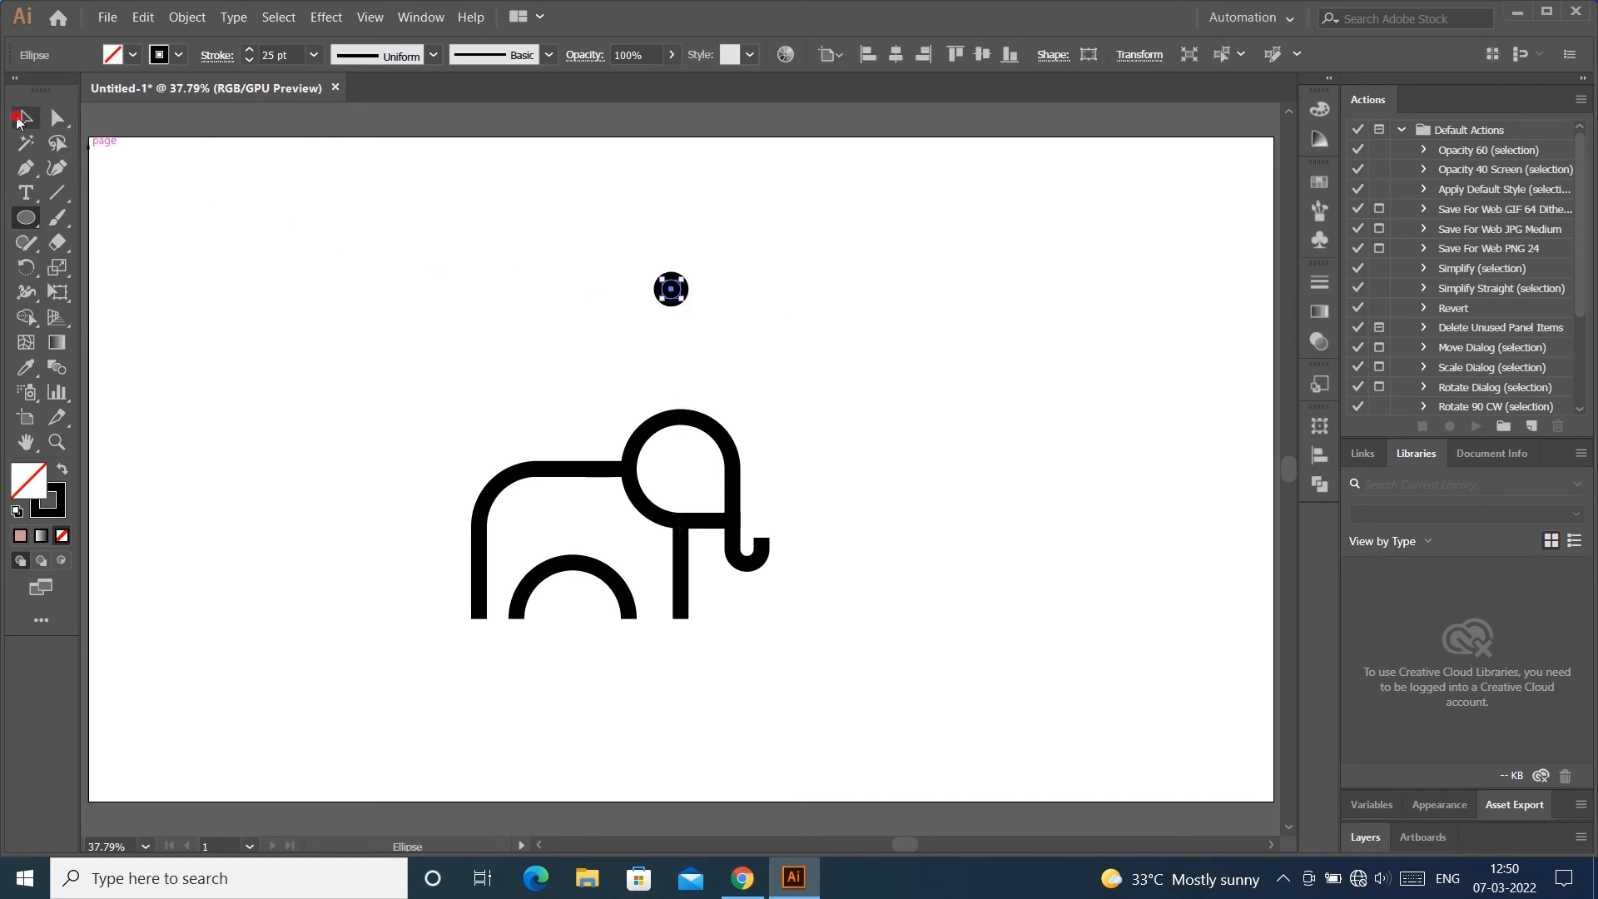
pyautogui.click(247, 60)
pyautogui.click(247, 60)
pyautogui.click(248, 60)
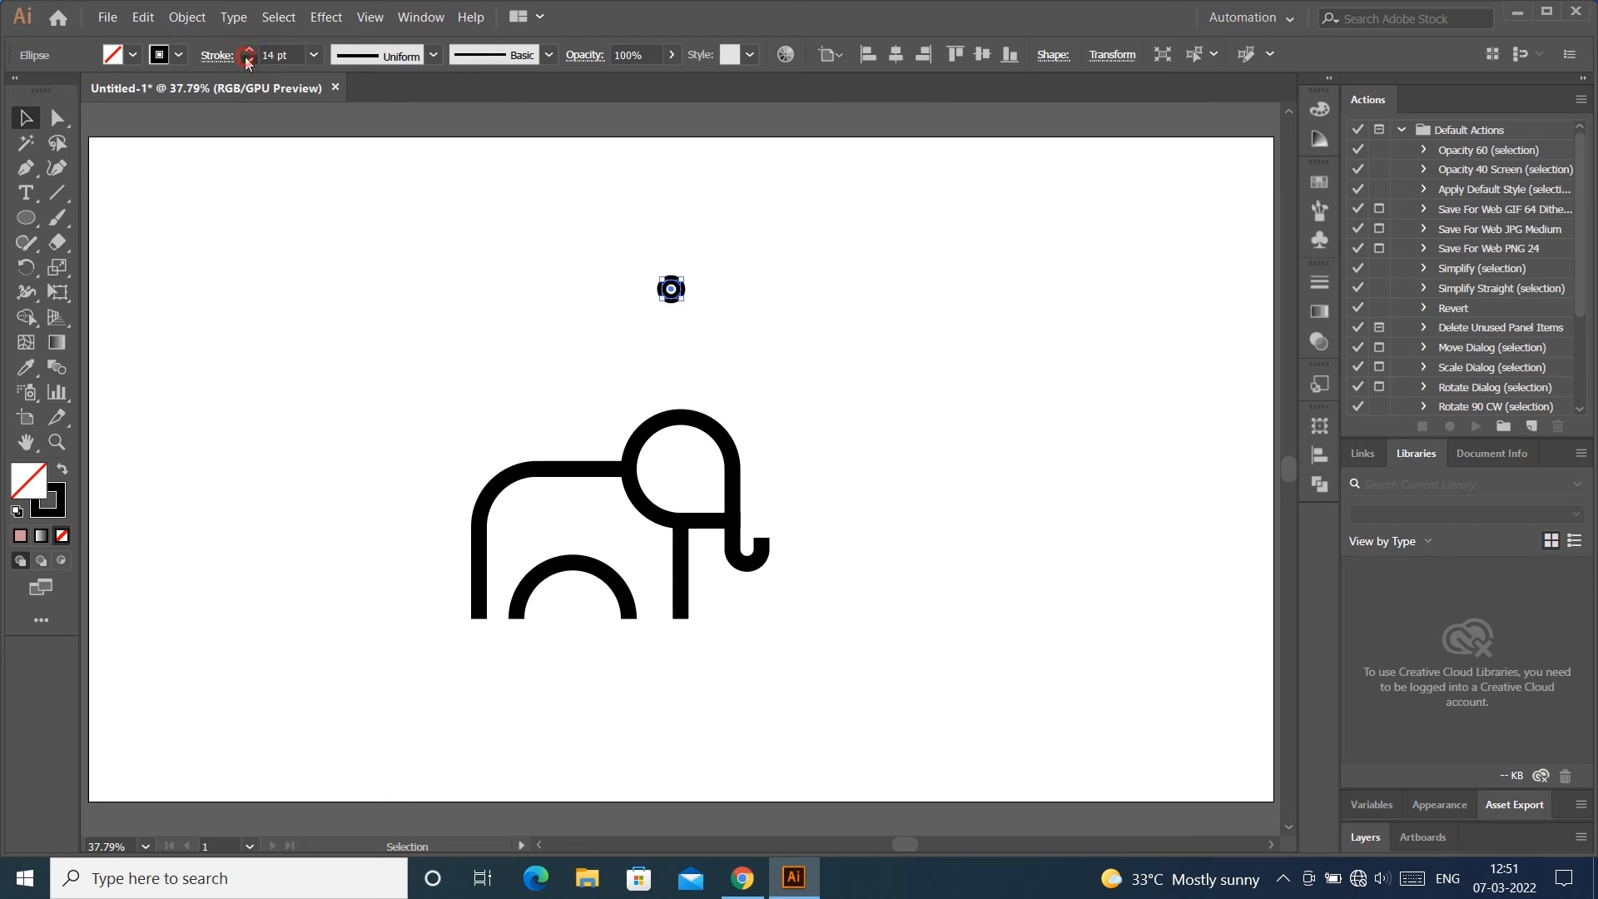
pyautogui.click(816, 248)
# Step: Move the small circle into the head as an eye, slightly right of and below its center
pyautogui.moveTo(672, 290); pyautogui.dragTo(691, 478)
pyautogui.click(933, 394)
pyautogui.click(897, 406)
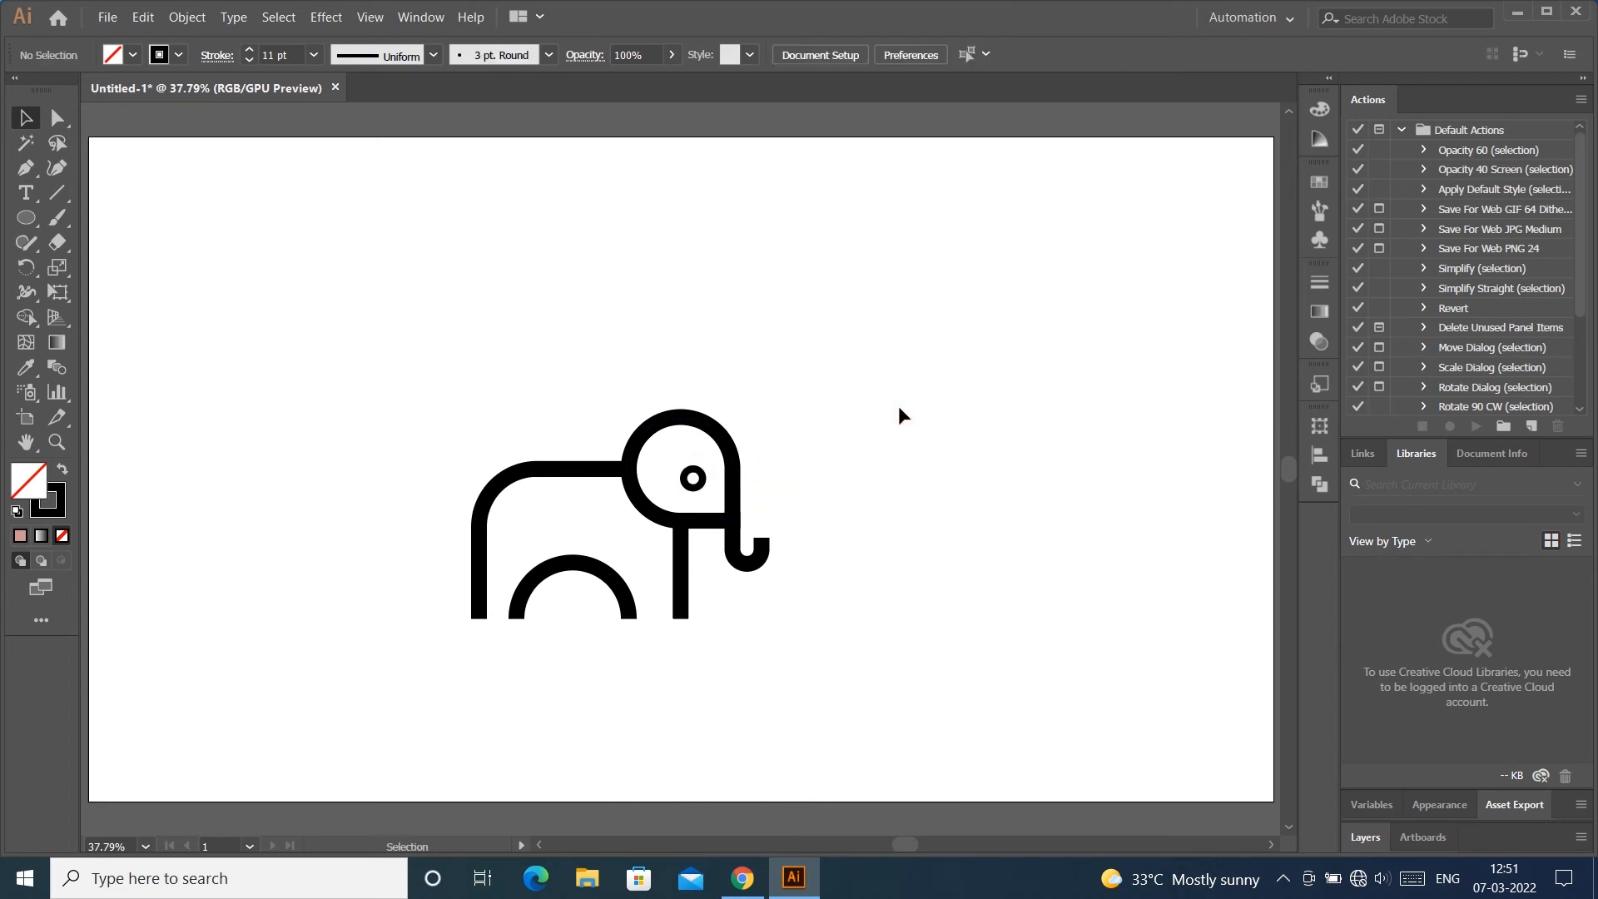
# Step: Scale the eye circle down and thin its stroke to 2 pt
pyautogui.click(701, 480)
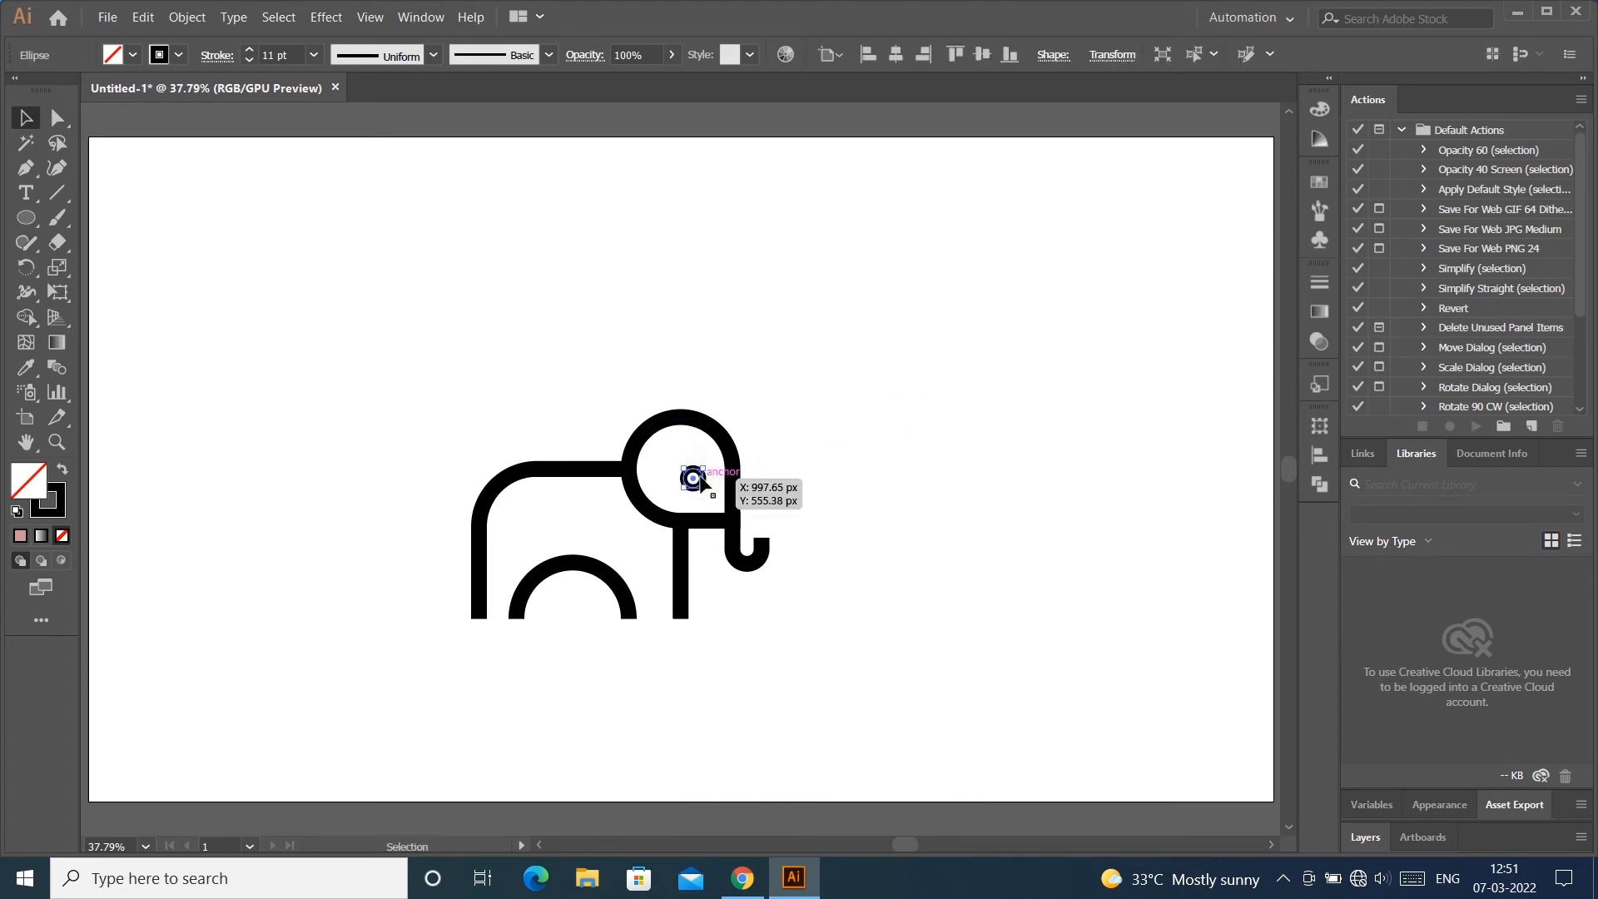
pyautogui.hotkey('ctrl', '+')
pyautogui.hotkey('ctrl', '+')
pyautogui.hotkey('ctrl', '+')
pyautogui.hotkey('ctrl', '+')
pyautogui.hotkey('ctrl', '+')
pyautogui.moveTo(717, 427); pyautogui.dragTo(688, 454)
pyautogui.scroll(-1, 686, 454)
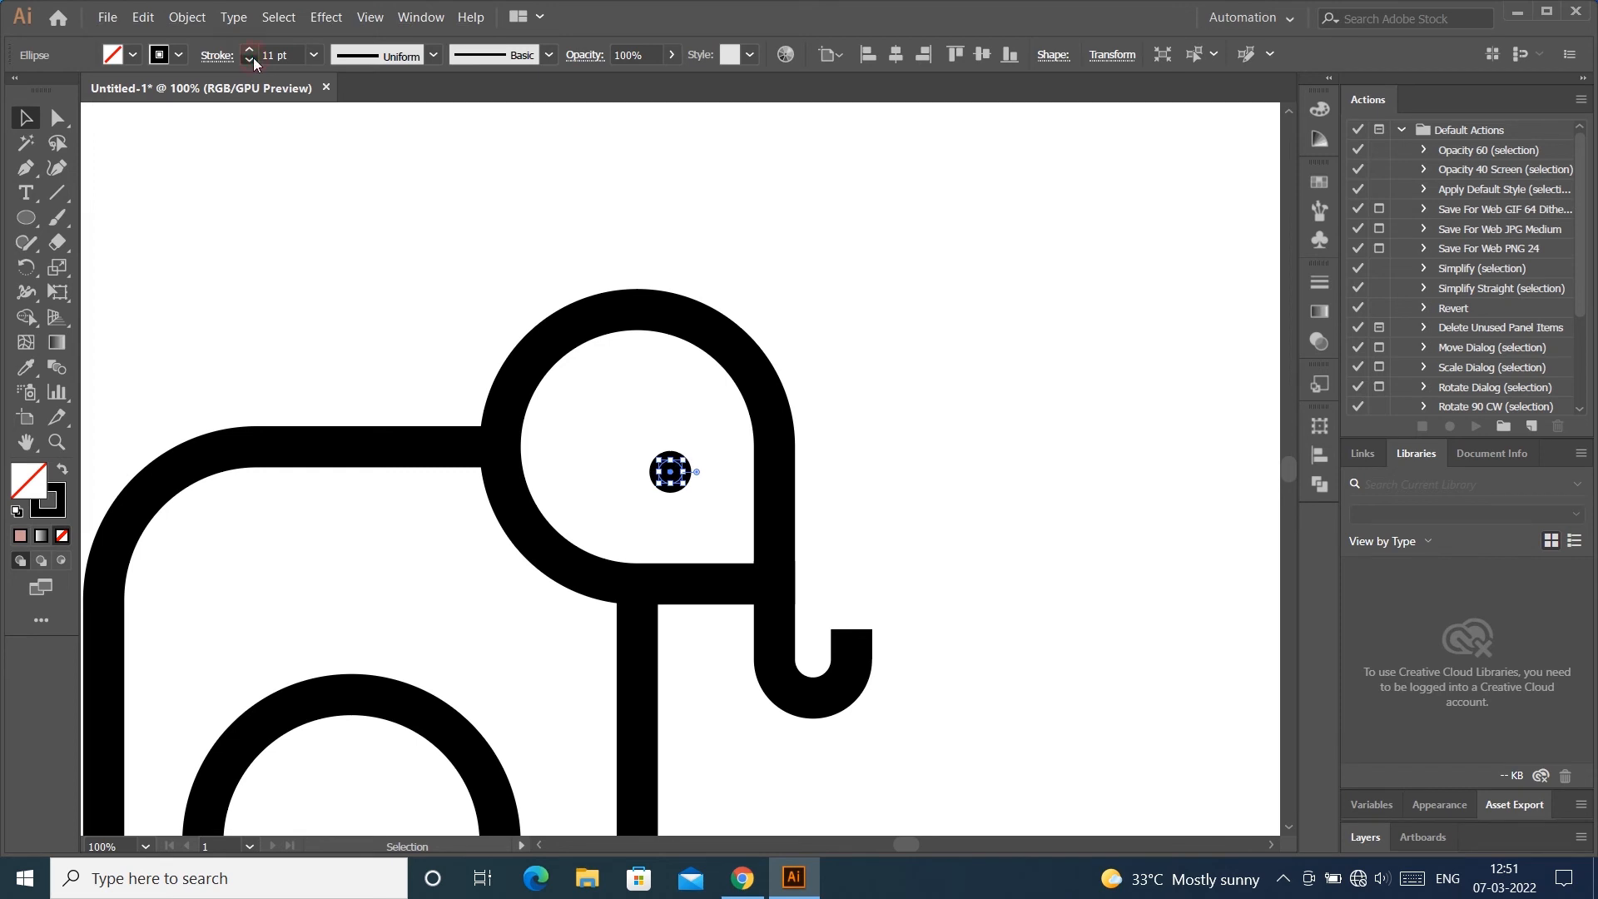
pyautogui.click(849, 261)
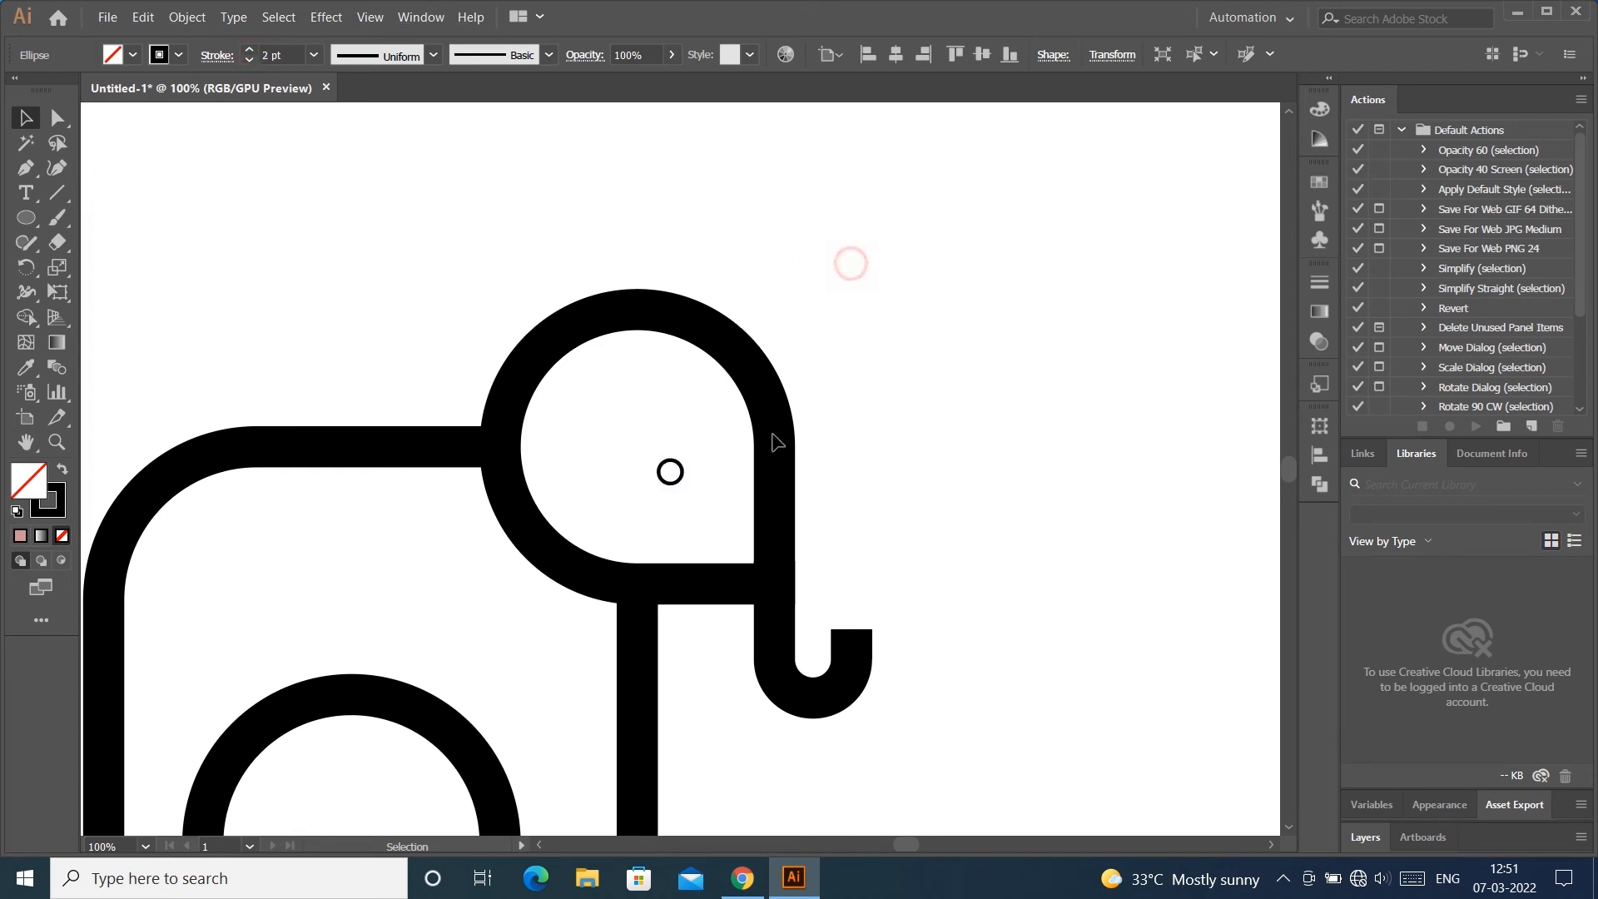
# Step: Set the eye circle's stroke to 6 pt
pyautogui.click(670, 467)
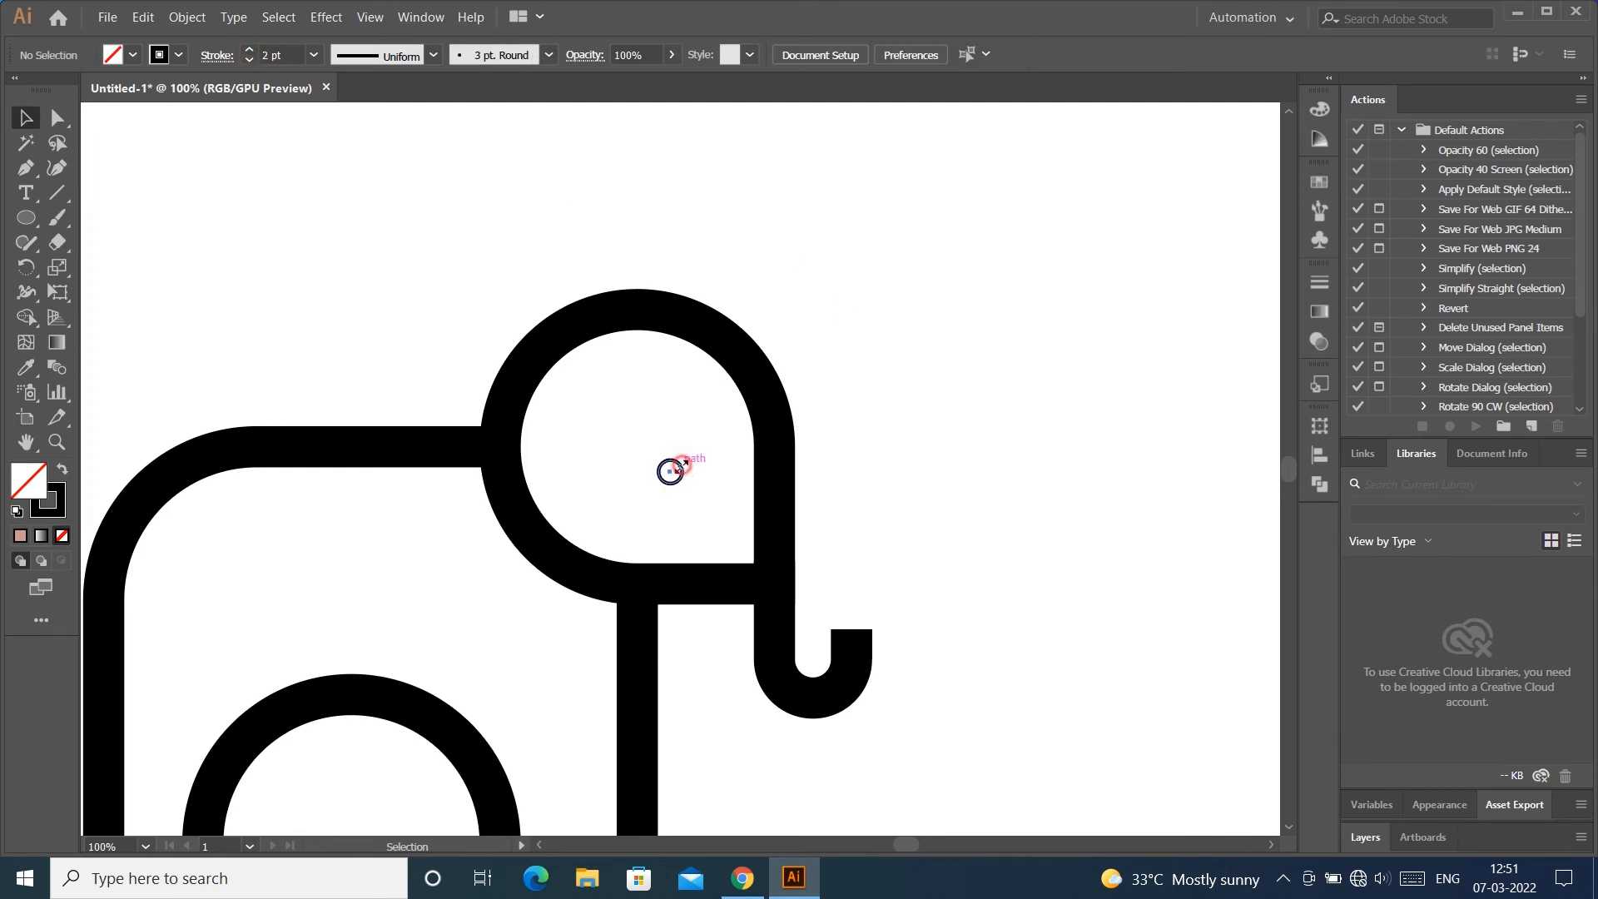
pyautogui.click(249, 49)
pyautogui.click(250, 50)
pyautogui.click(250, 50)
pyautogui.click(250, 50)
pyautogui.click(937, 298)
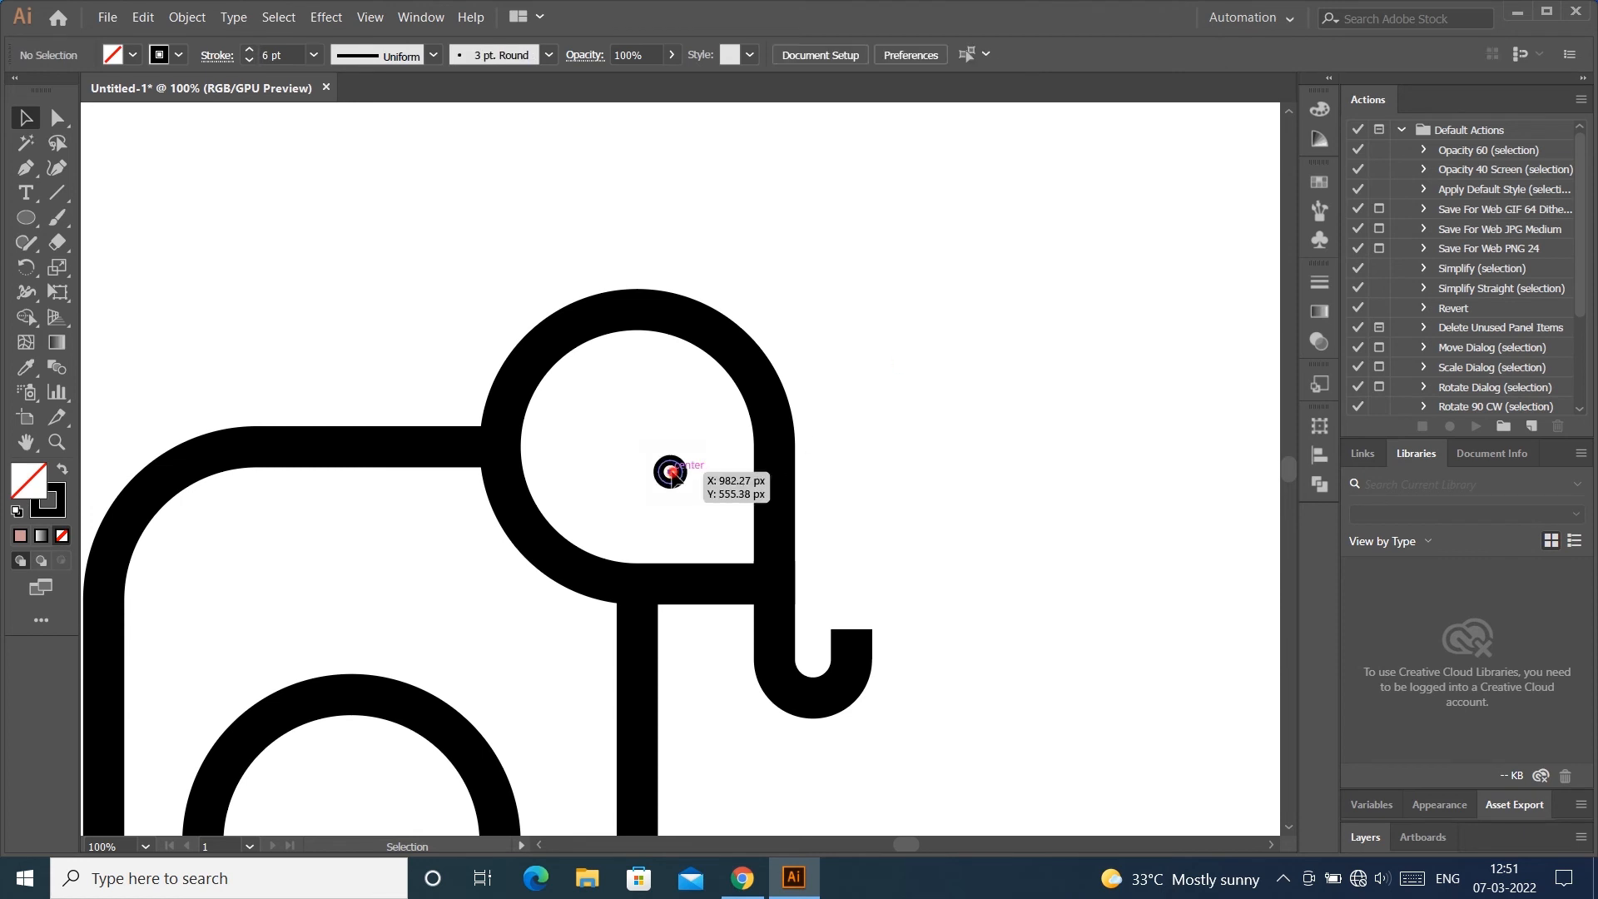
# Step: Shift the eye slightly to the right inside the head, closer to the trunk side
pyautogui.moveTo(671, 472); pyautogui.dragTo(690, 493)
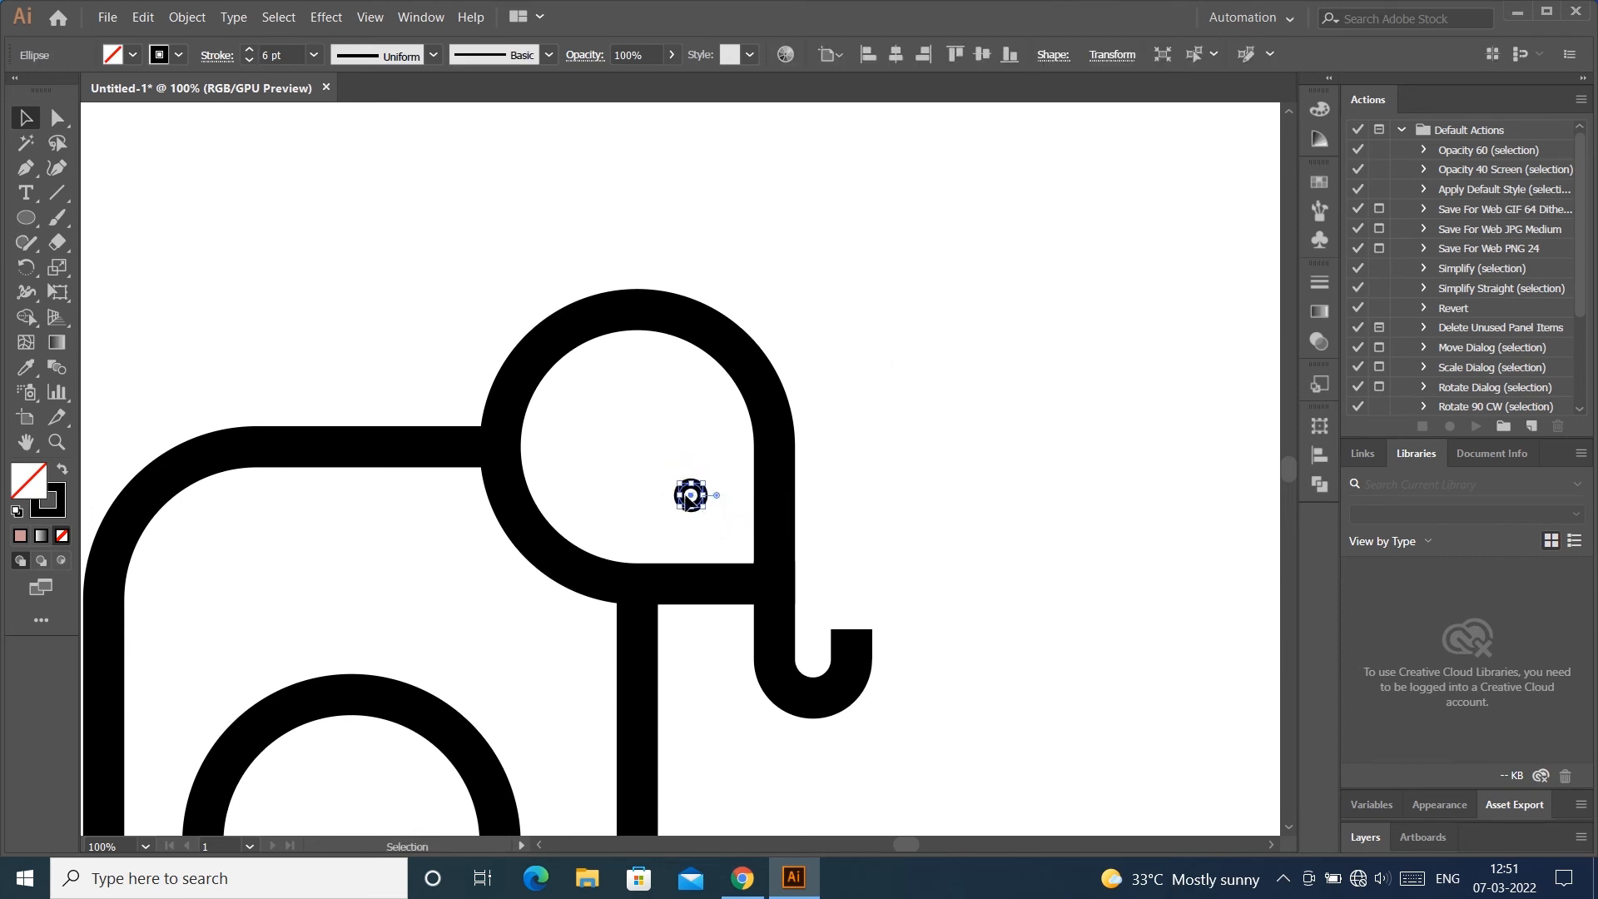
pyautogui.moveTo(686, 494); pyautogui.dragTo(692, 476)
pyautogui.click(1031, 359)
# Step: Select all parts of the elephant and group them
pyautogui.scroll(-2, 1034, 360)
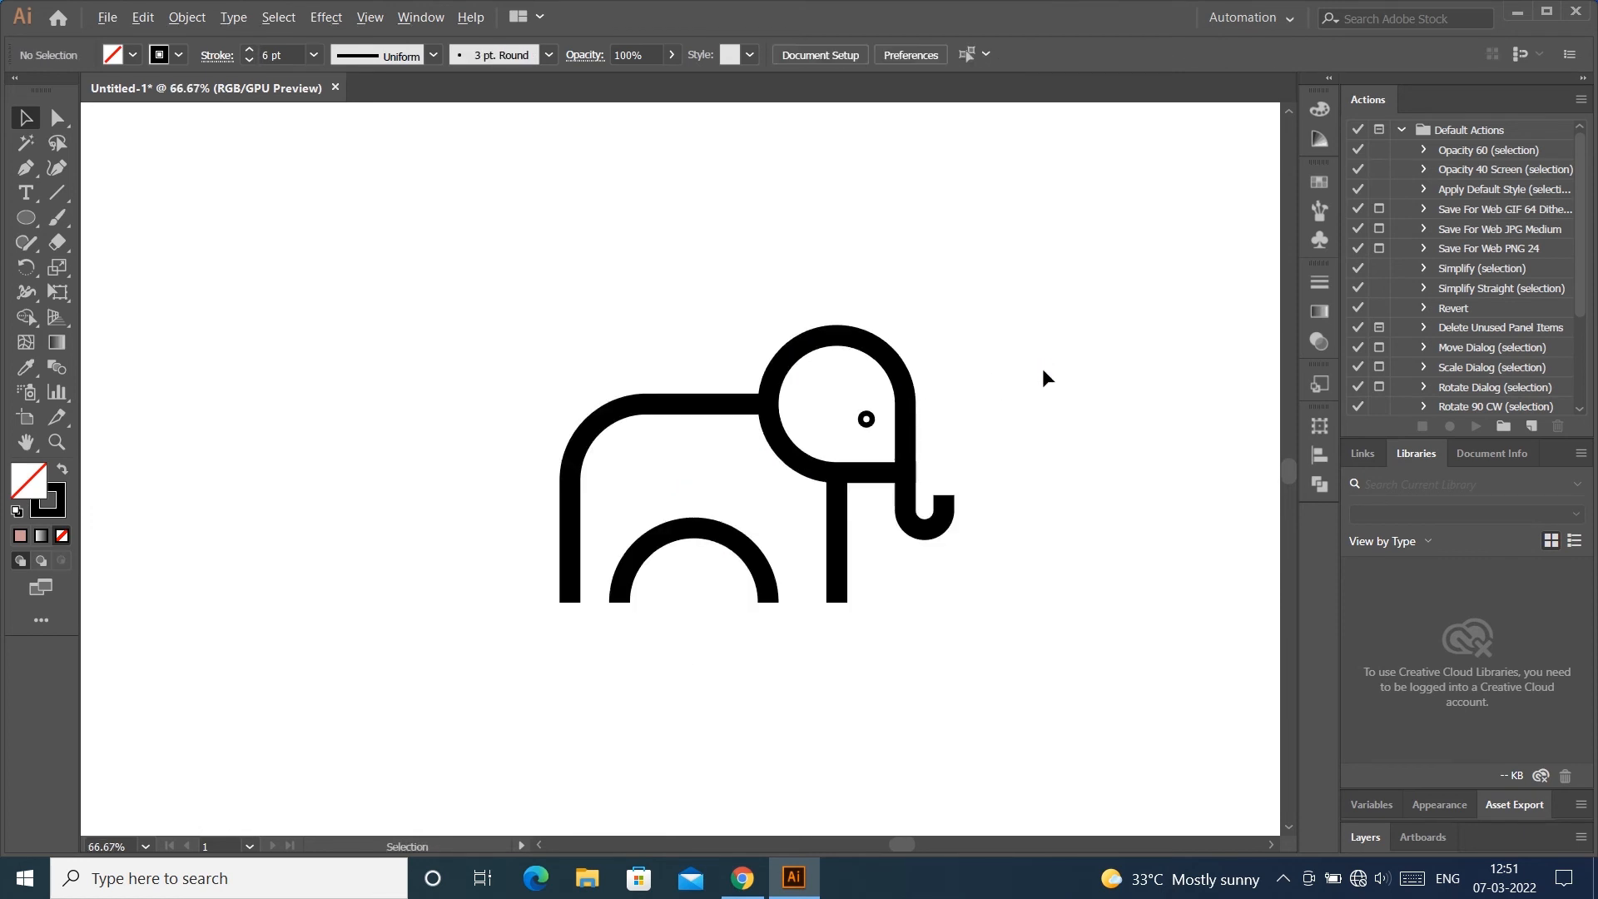
pyautogui.scroll(-1, 1043, 372)
pyautogui.moveTo(562, 210); pyautogui.dragTo(1064, 625)
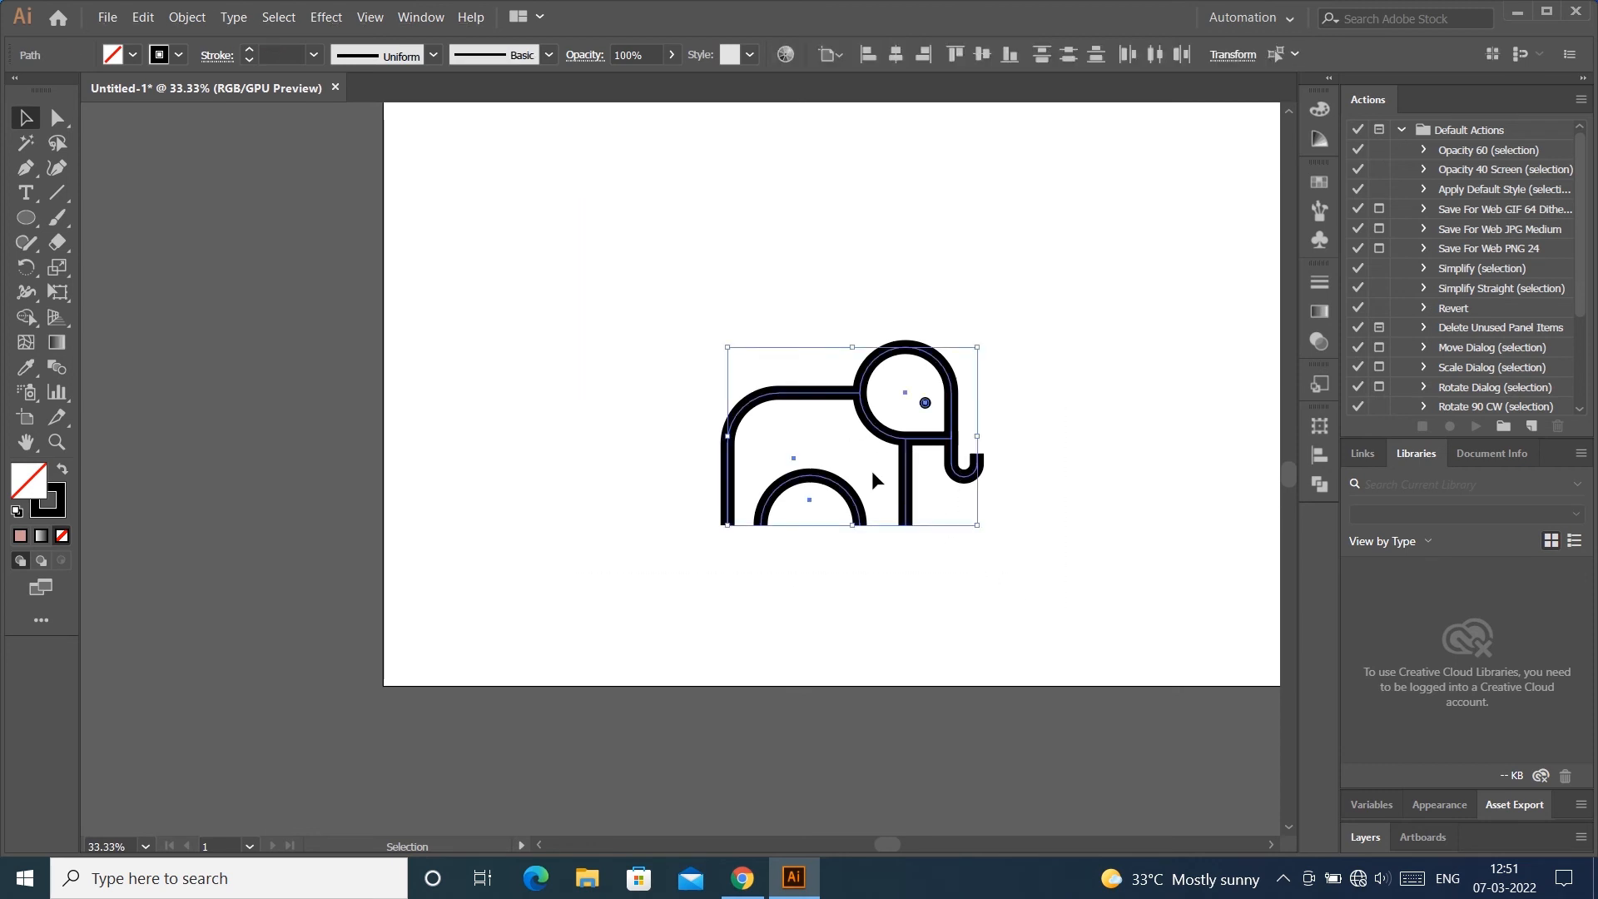
pyautogui.rightClick(871, 471)
pyautogui.click(883, 581)
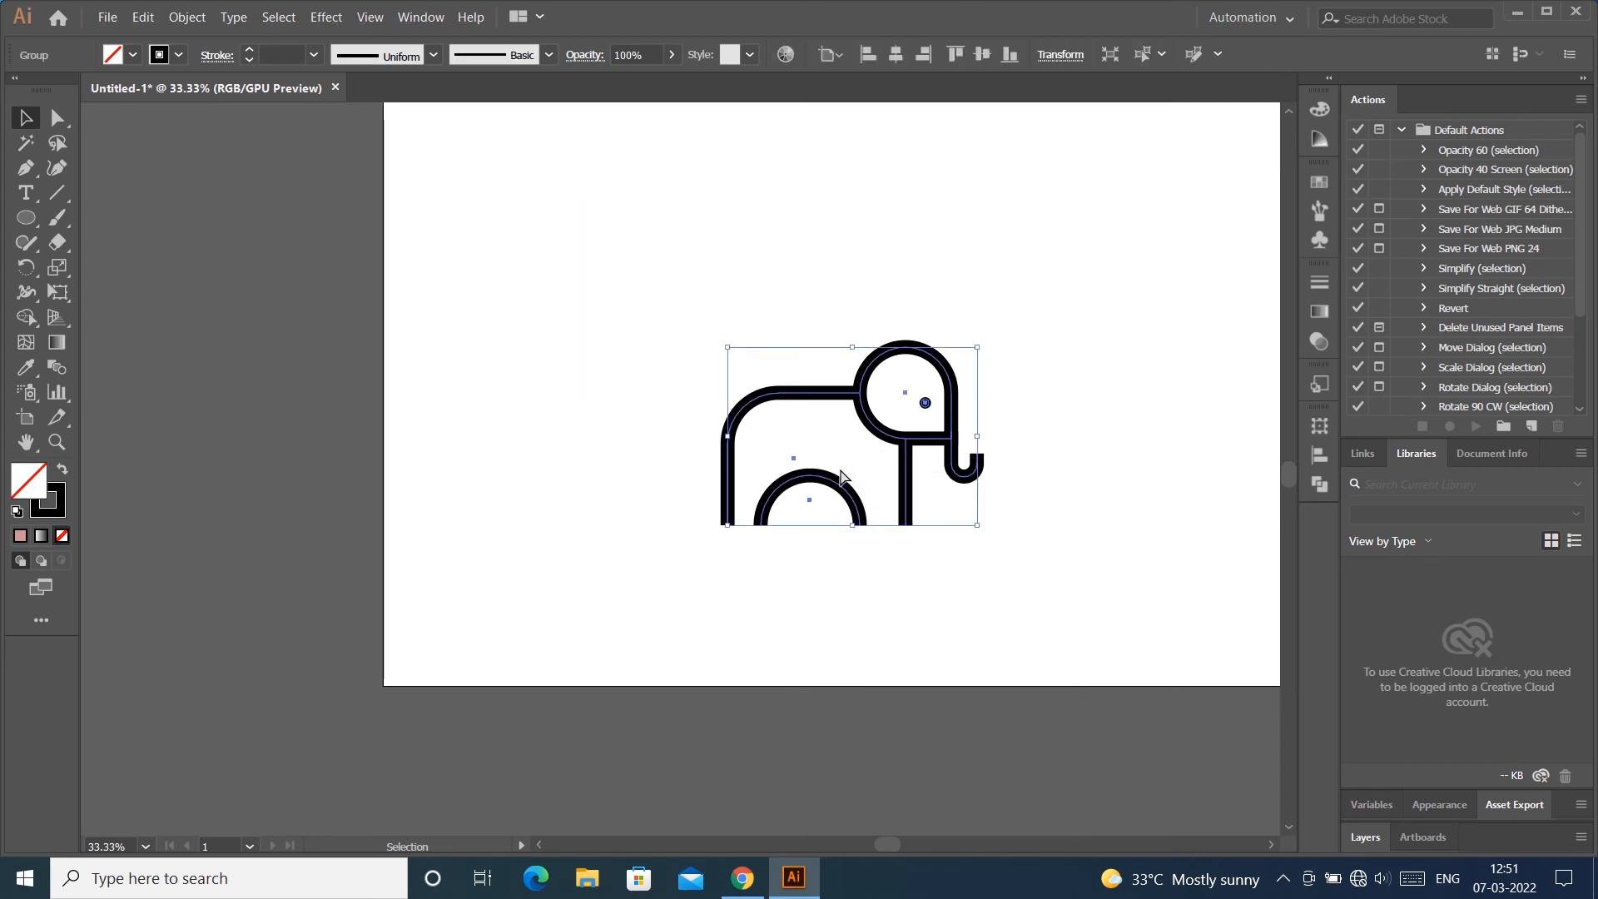
# Step: Center the elephant group vertically and horizontally on the artboard
pyautogui.hotkey('ctrl', '0')
pyautogui.click(982, 55)
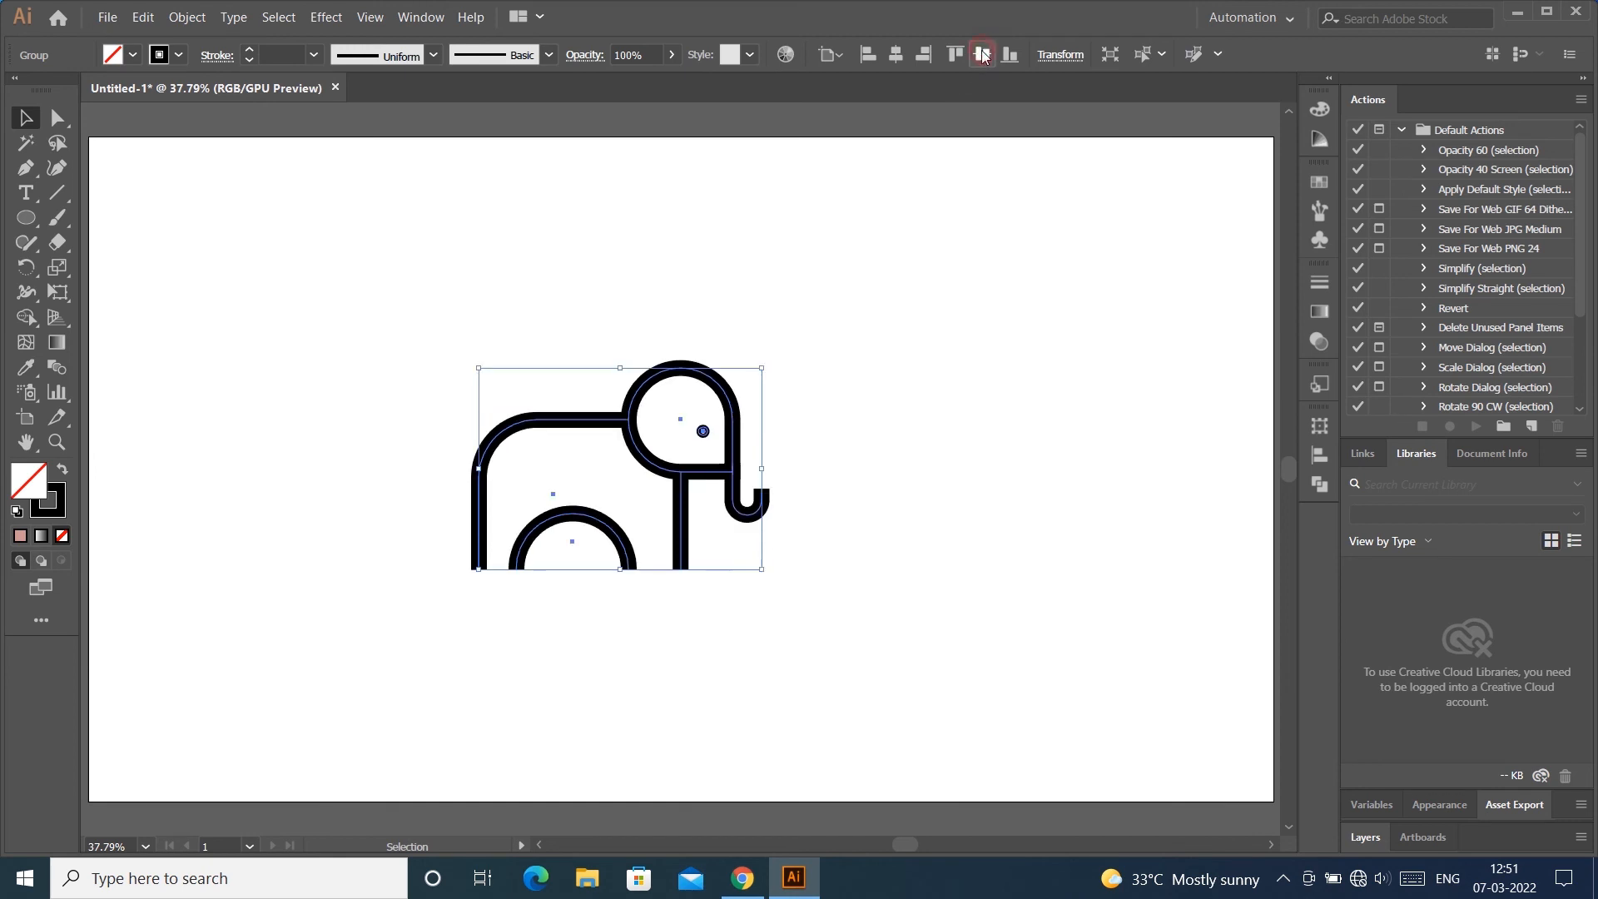
pyautogui.click(895, 55)
pyautogui.click(1025, 288)
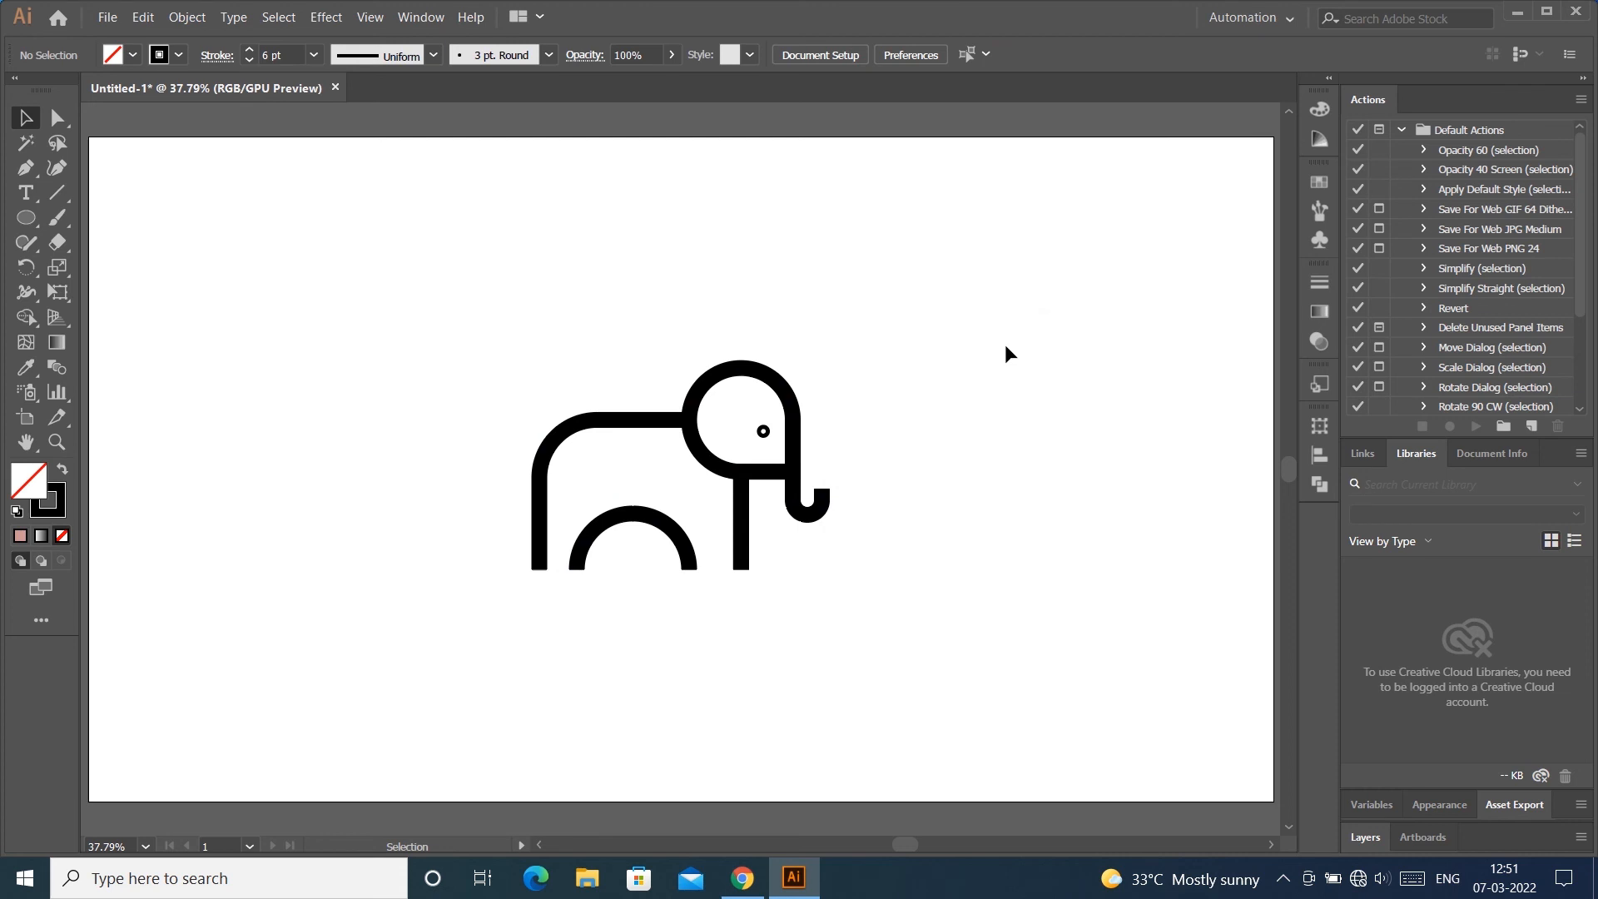
pyautogui.click(689, 563)
pyautogui.click(57, 118)
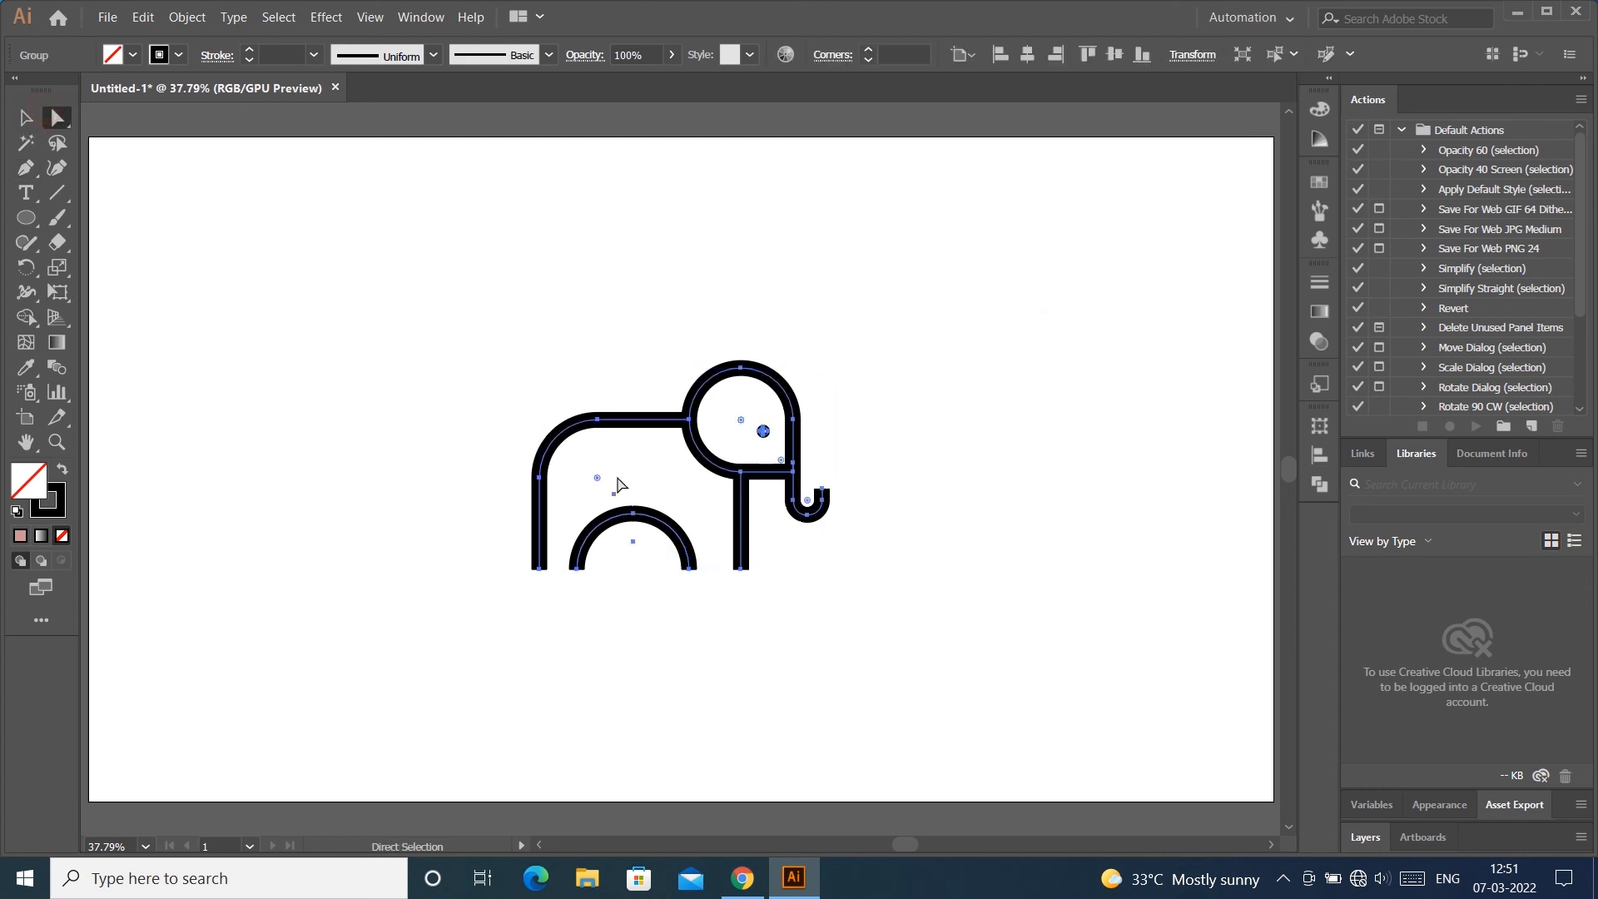
pyautogui.click(789, 628)
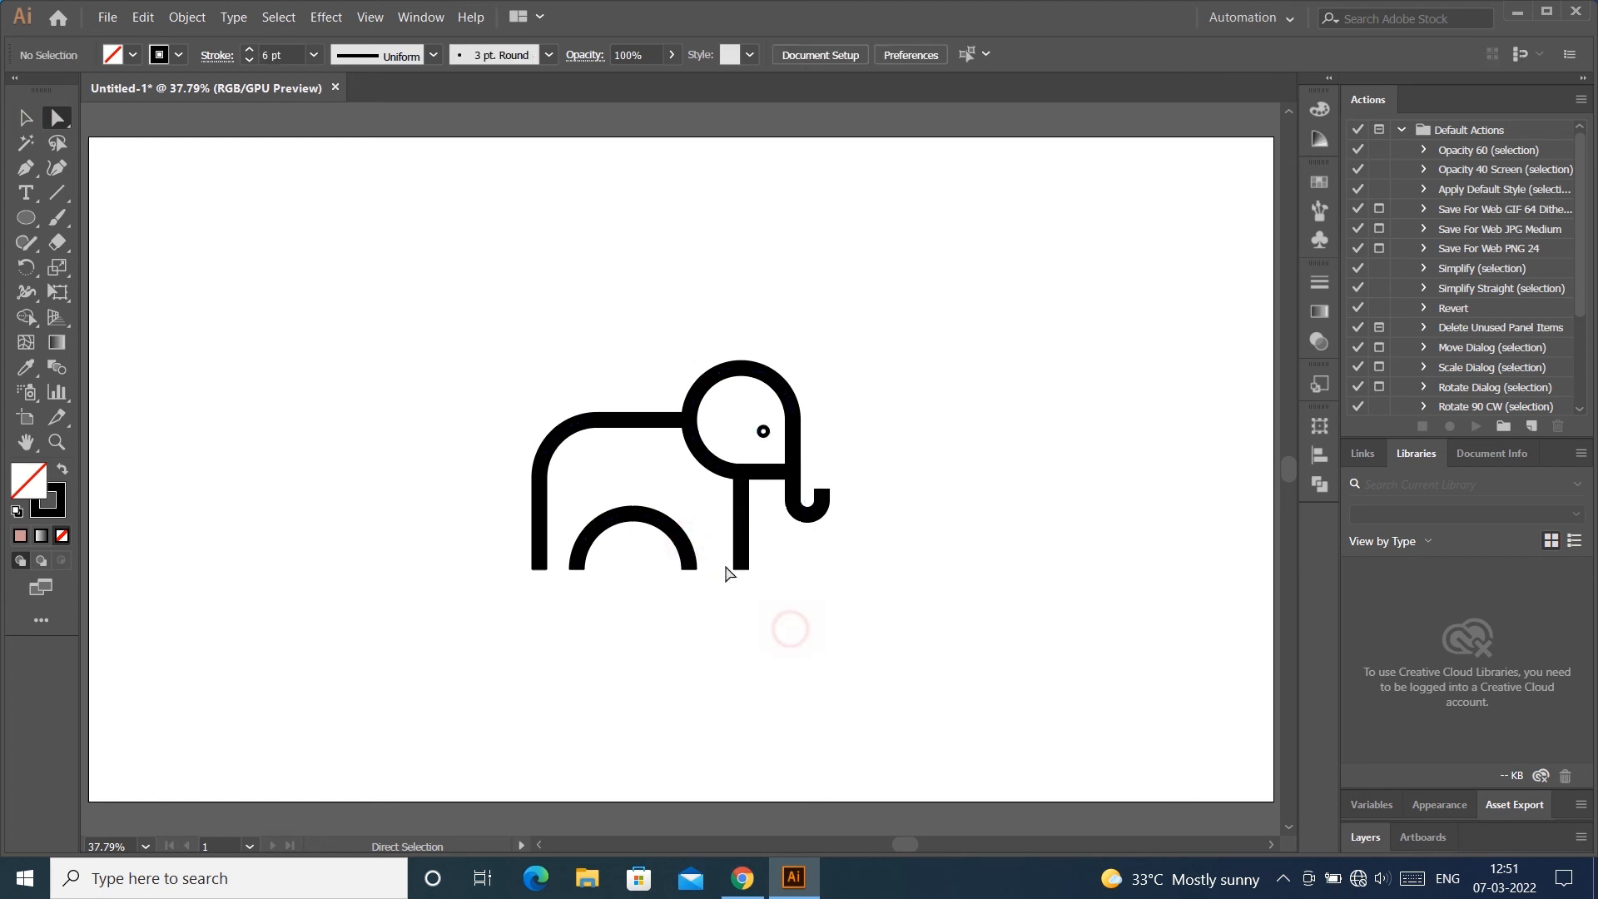
pyautogui.click(684, 549)
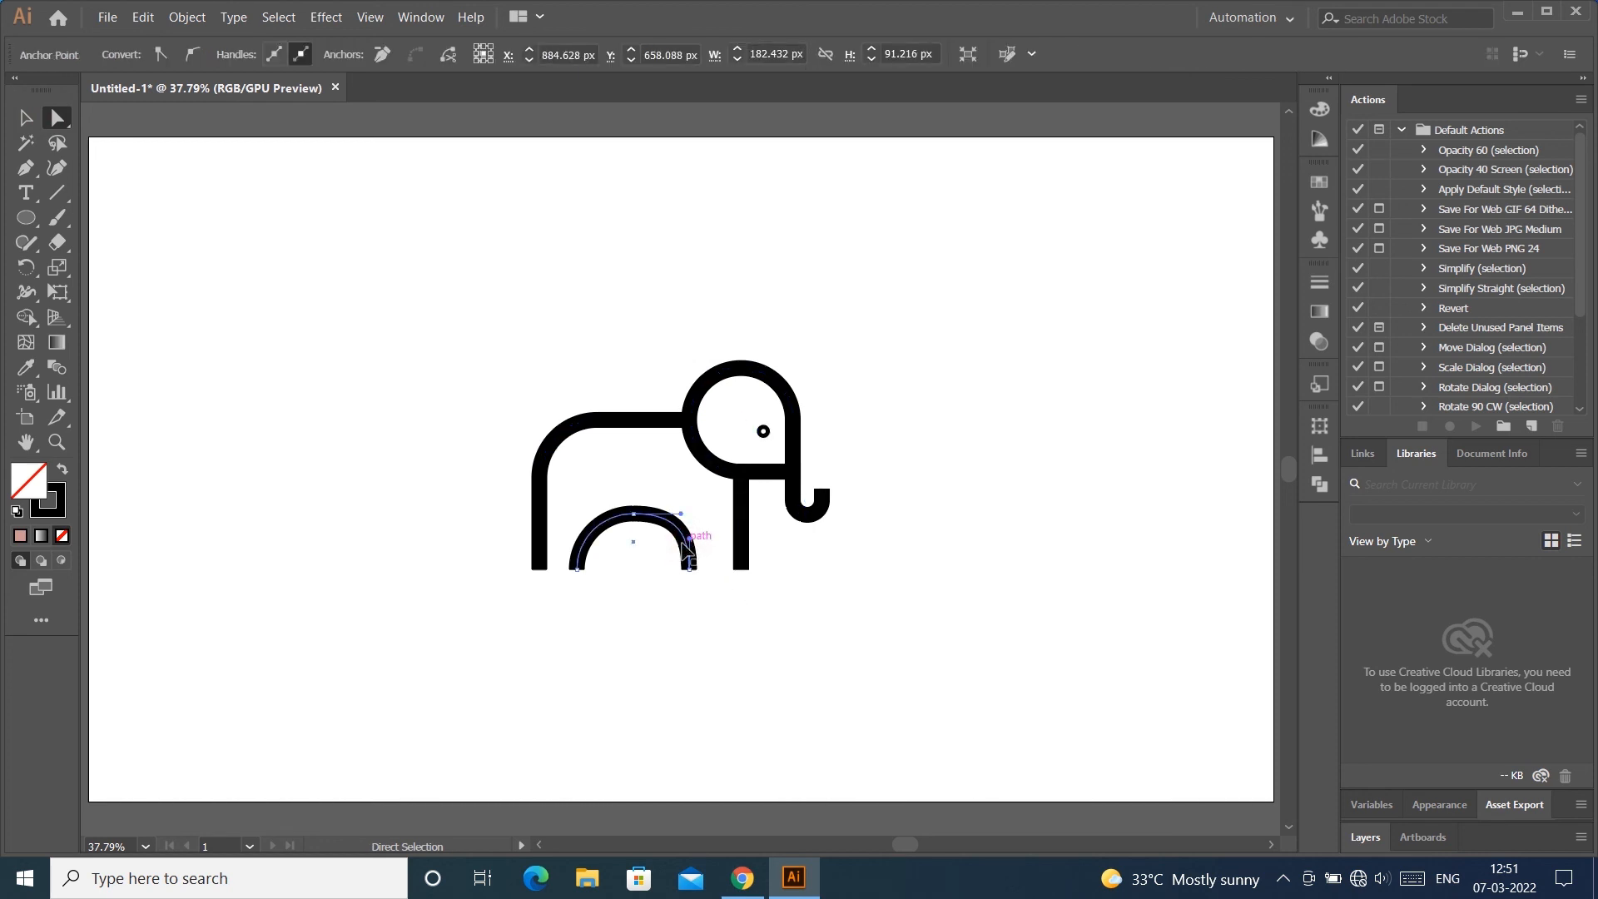
pyautogui.click(34, 122)
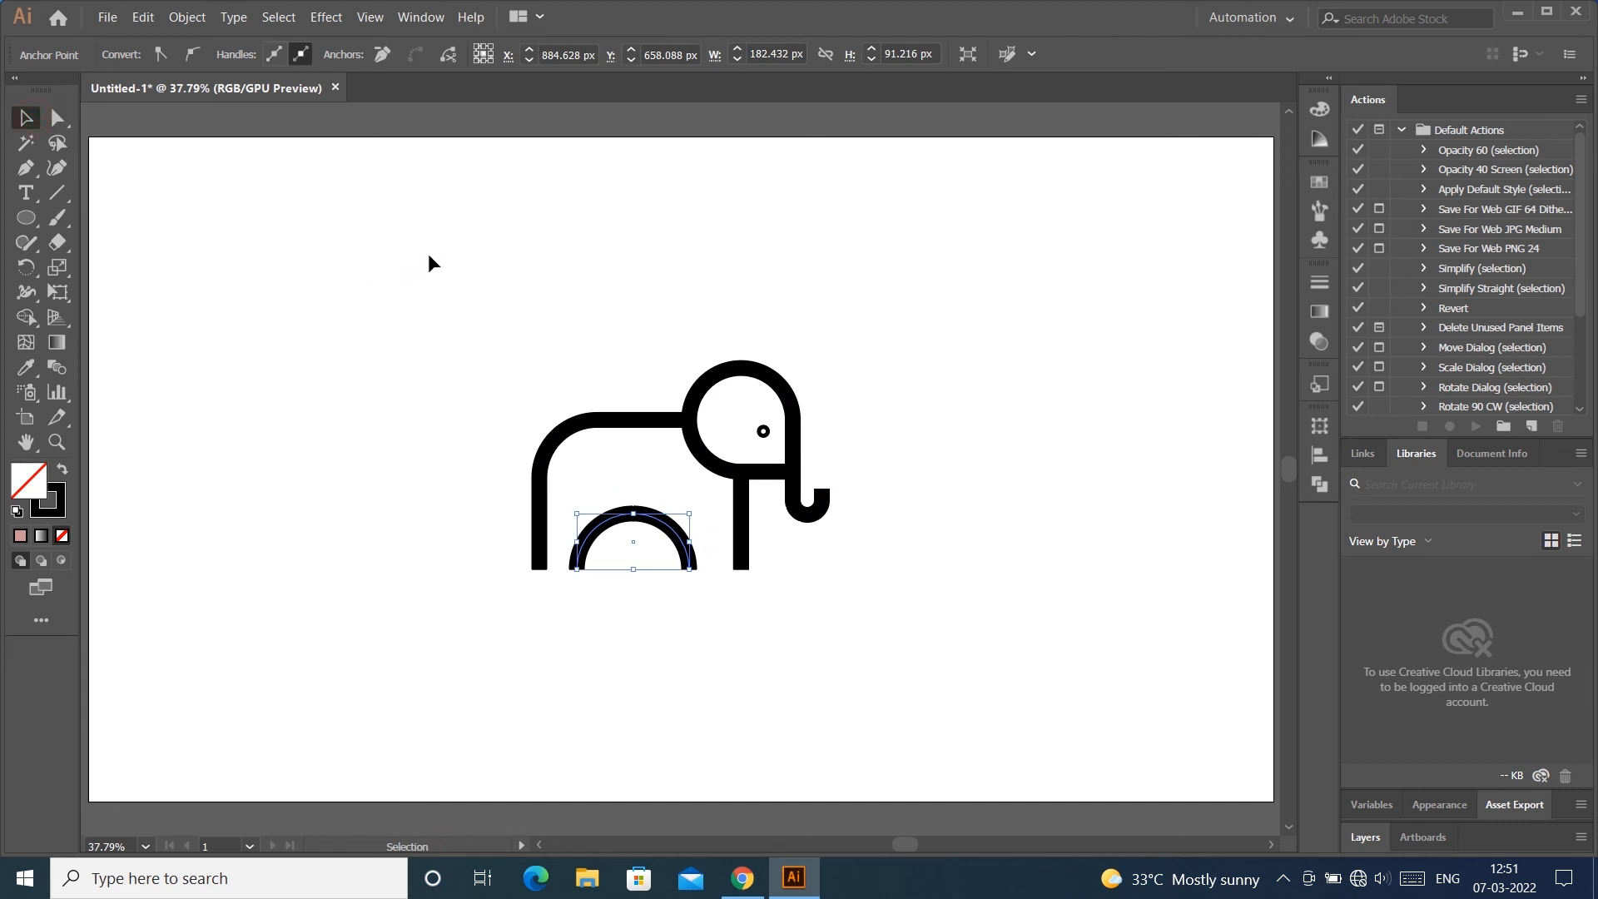
pyautogui.click(429, 253)
# Step: Ungroup the elephant and shift the arch slightly right to center it between the back and front legs
pyautogui.click(699, 402)
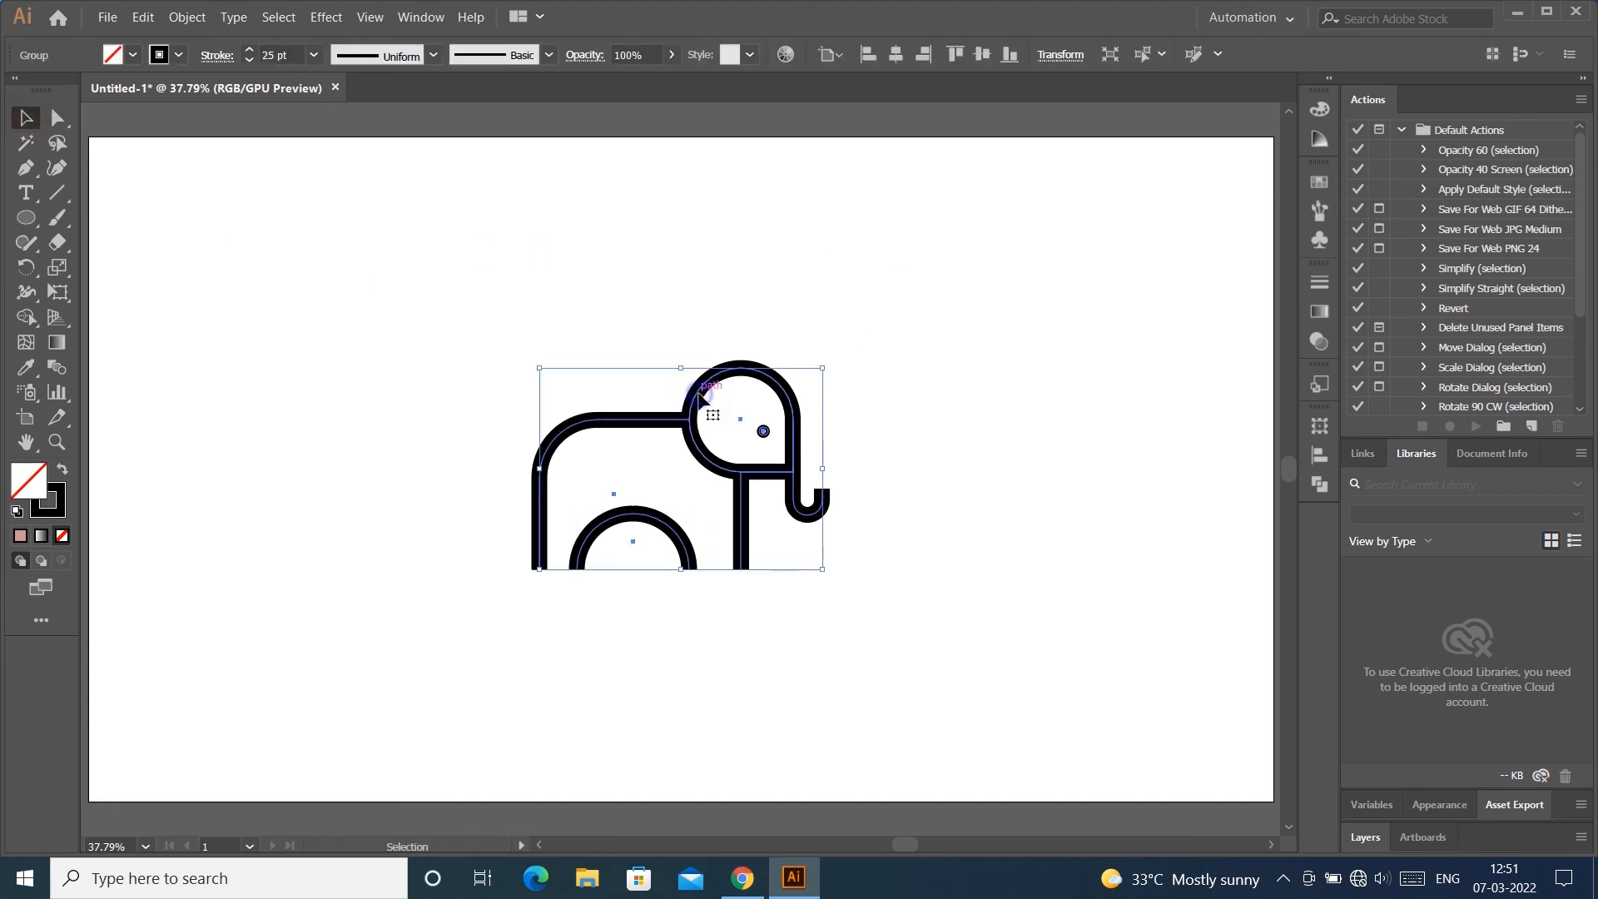
pyautogui.rightClick(700, 396)
pyautogui.click(772, 552)
pyautogui.click(992, 404)
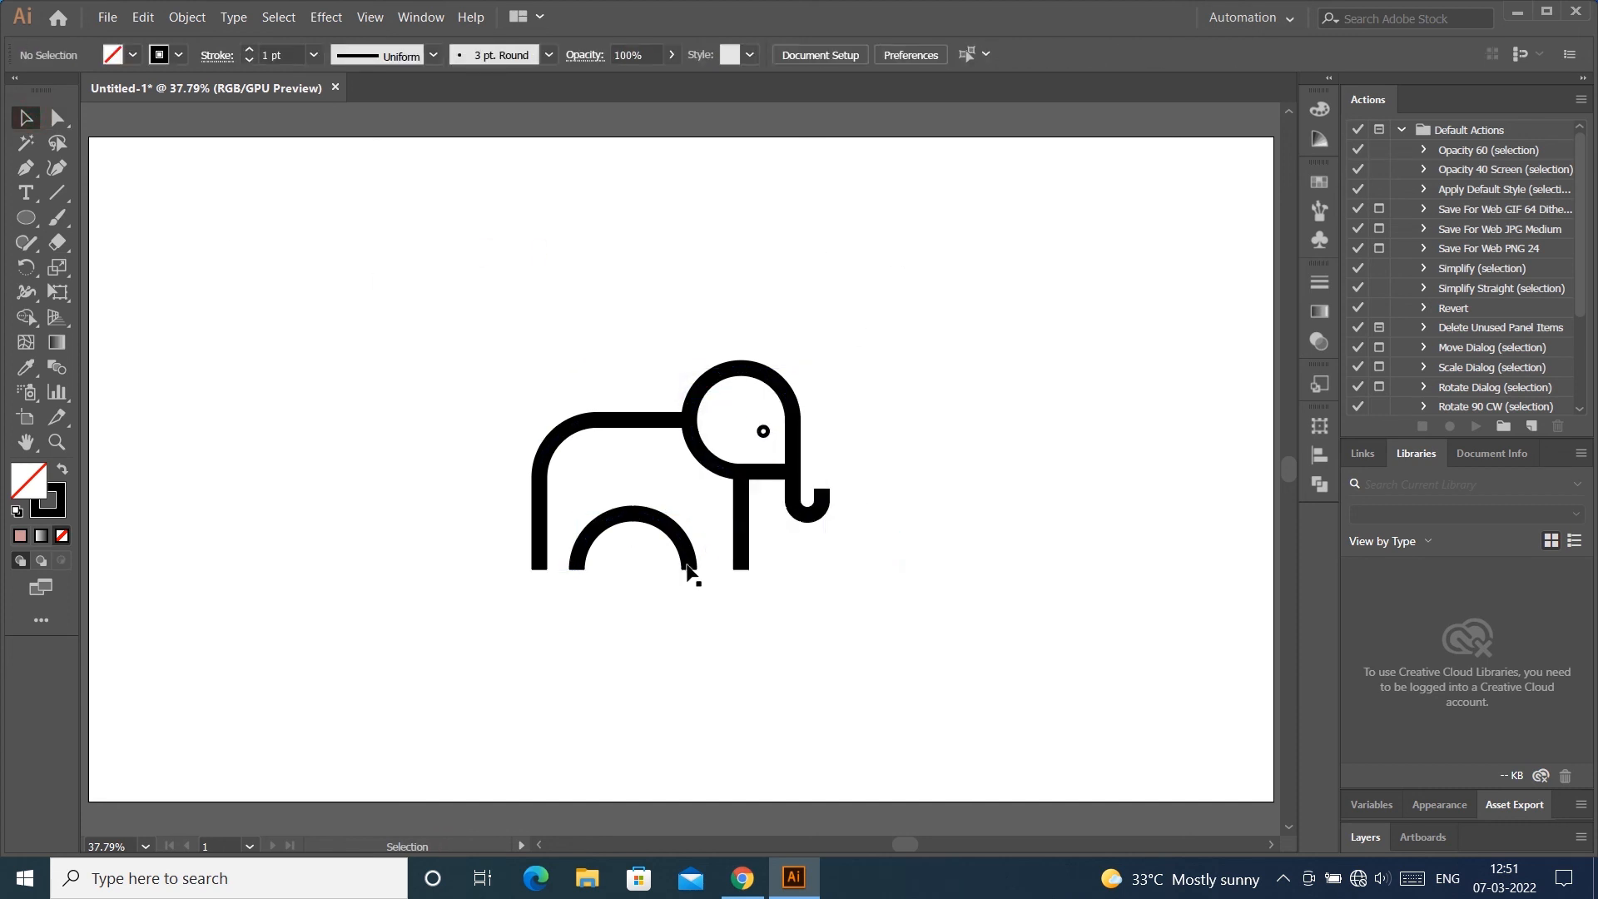
pyautogui.click(690, 566)
pyautogui.moveTo(690, 566); pyautogui.dragTo(690, 569)
pyautogui.click(961, 454)
# Step: Select every part of the elephant again and regroup the artwork
pyautogui.moveTo(464, 293); pyautogui.dragTo(834, 596)
pyautogui.rightClick(809, 486)
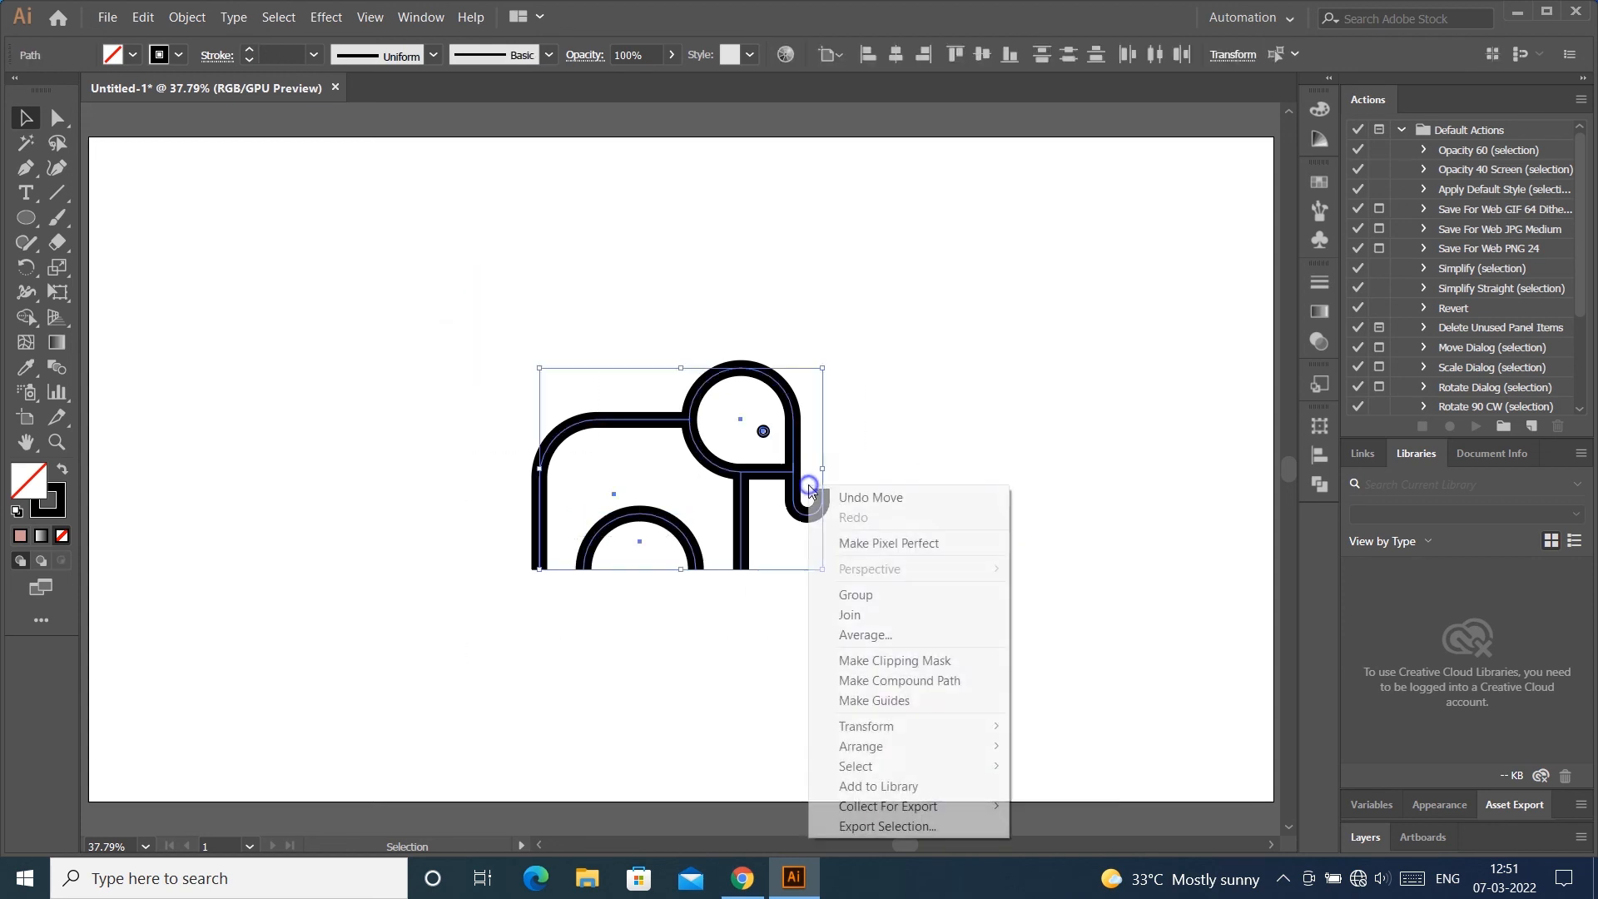
pyautogui.click(858, 594)
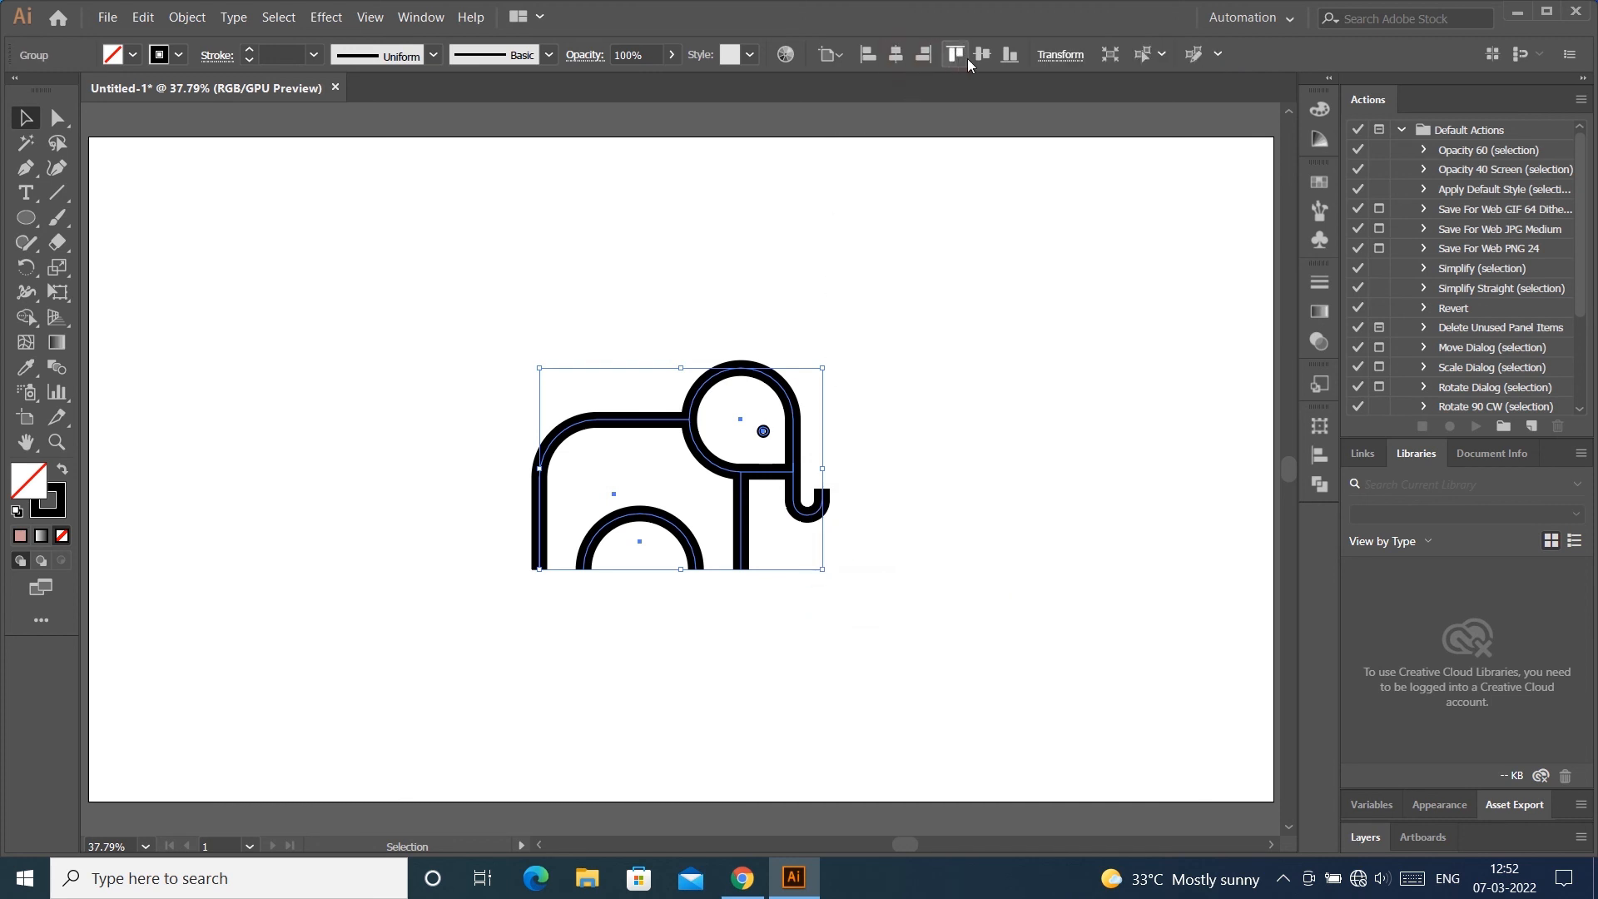
pyautogui.click(953, 271)
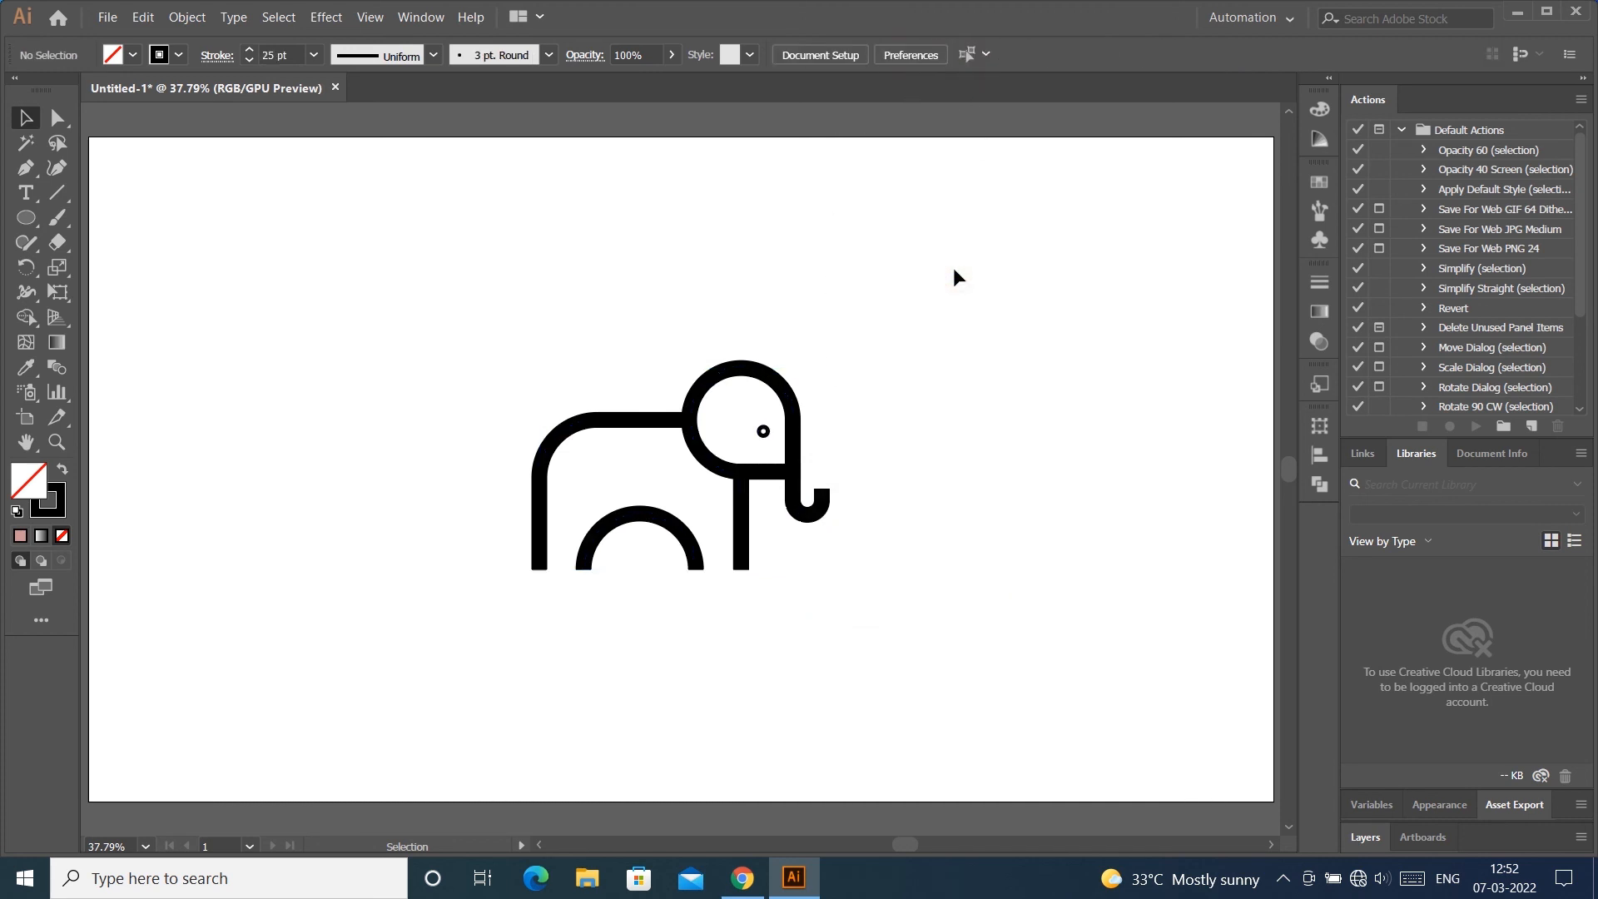